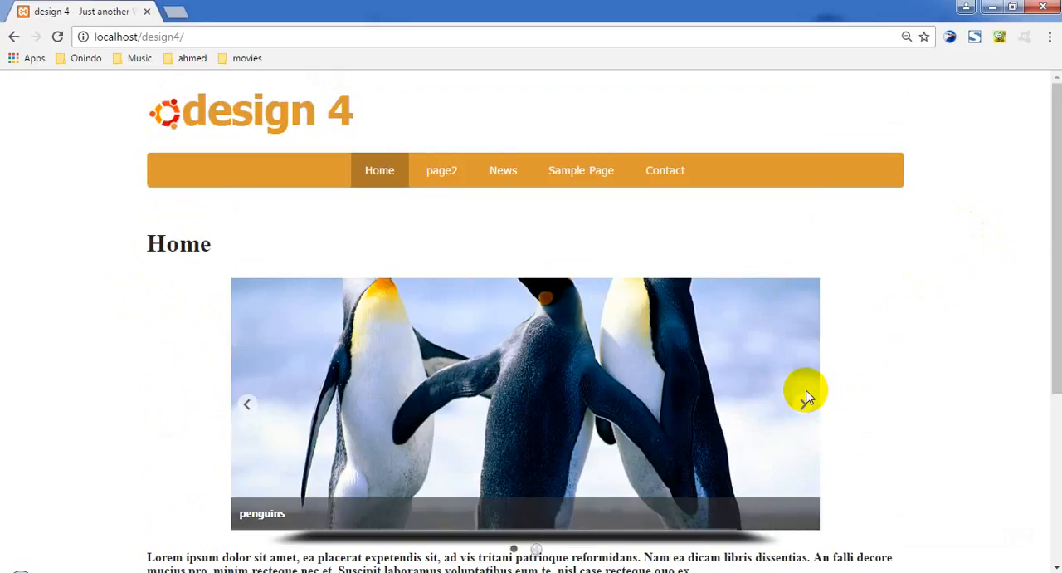
# Go to localhost/design4/wp-admin and log in to the site's dashboard with the prefilled credentials.
pyautogui.click(805, 400)
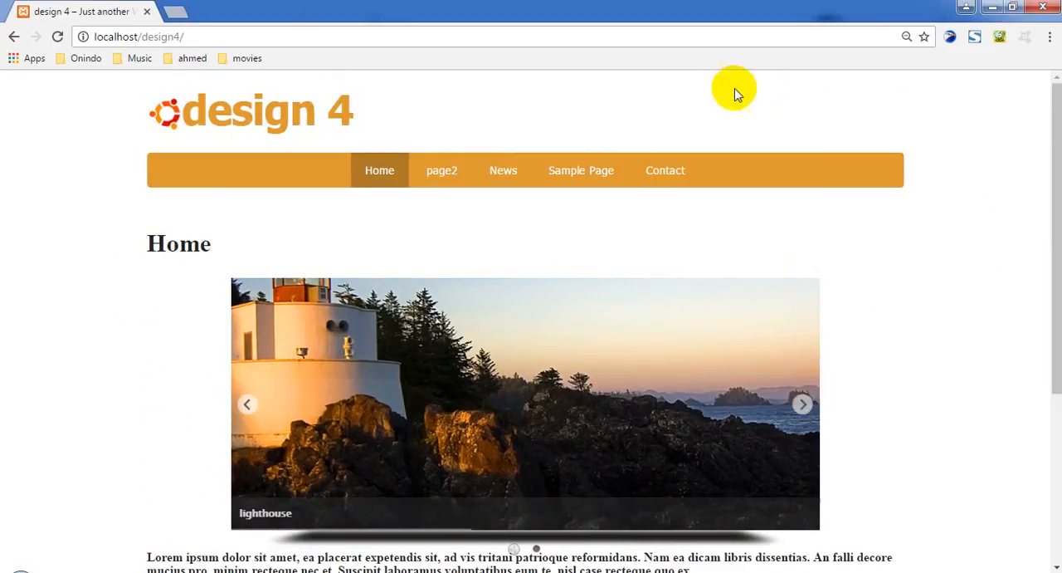
pyautogui.click(318, 32)
pyautogui.click(335, 35)
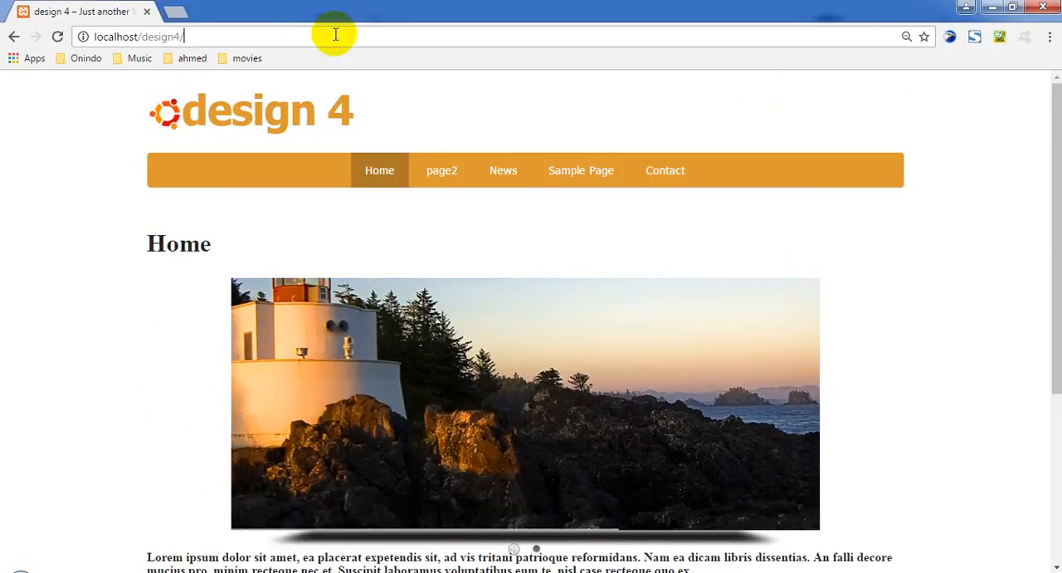
pyautogui.write('wwp-a')
pyautogui.press('BackSpace')
pyautogui.press('BackSpace')
pyautogui.press('BackSpace')
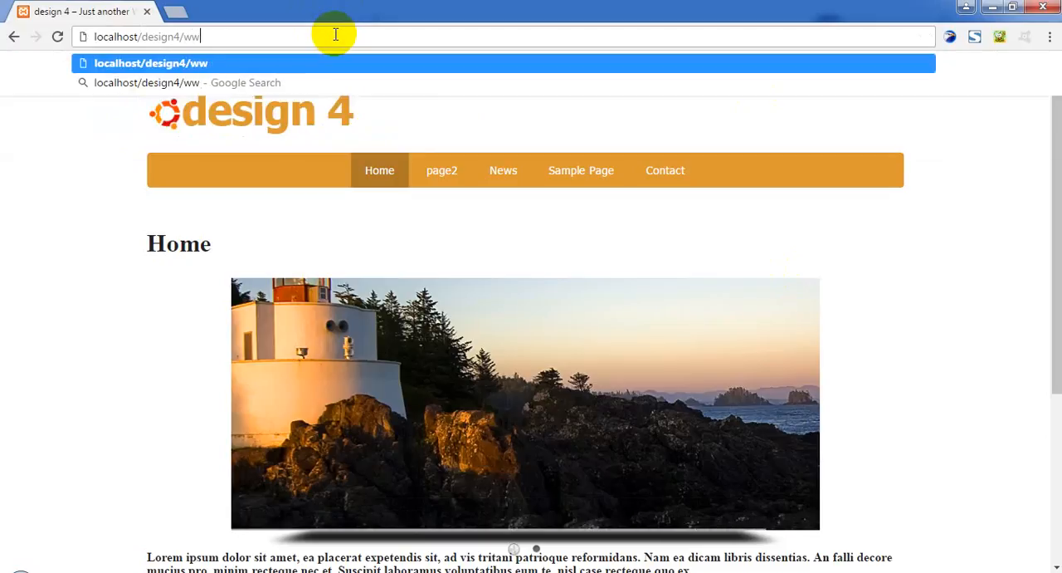
pyautogui.press('BackSpace')
pyautogui.write('p-')
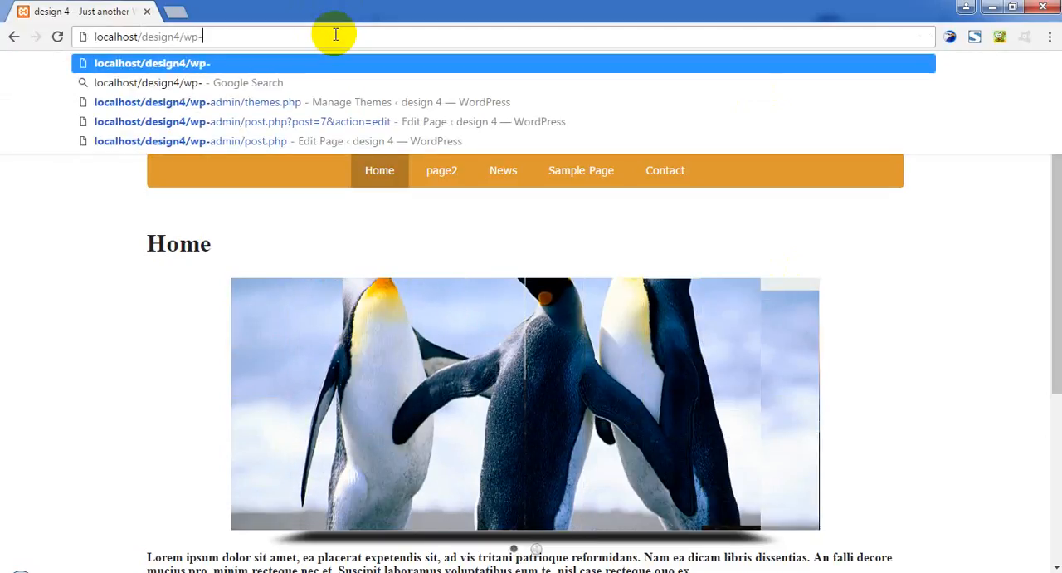
pyautogui.write('admin')
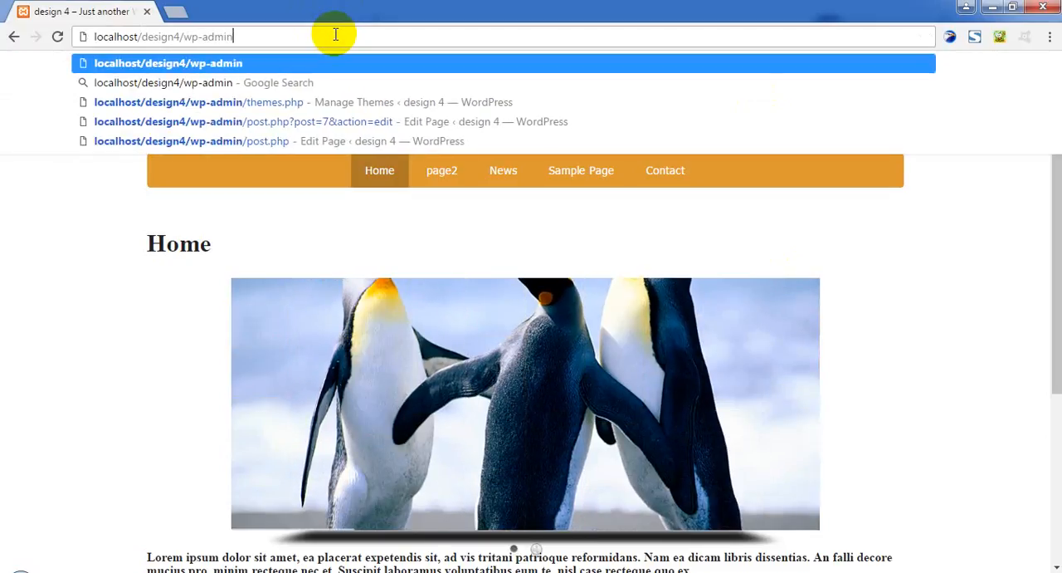
pyautogui.press('Return')
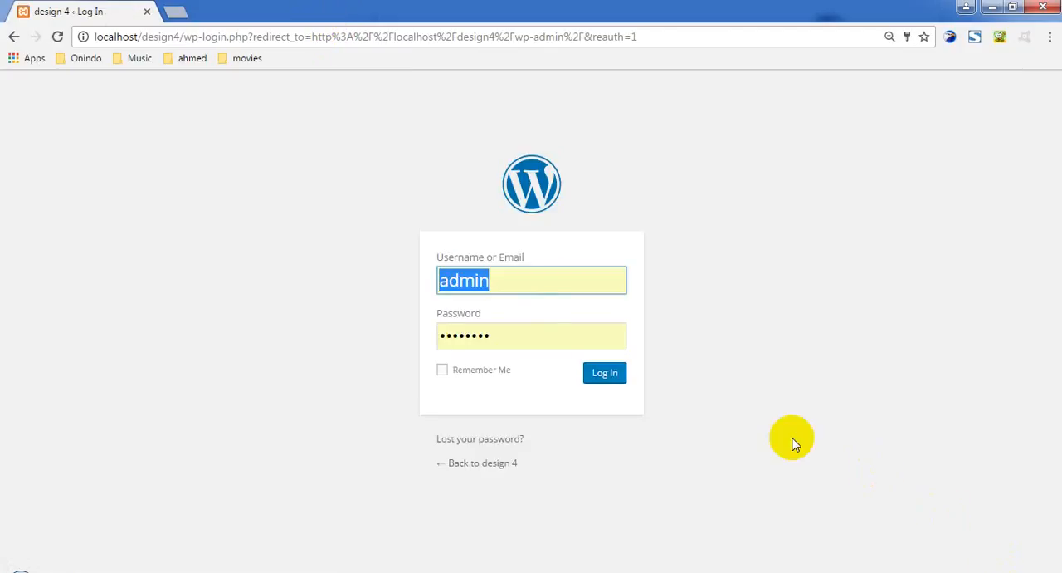
pyautogui.click(616, 379)
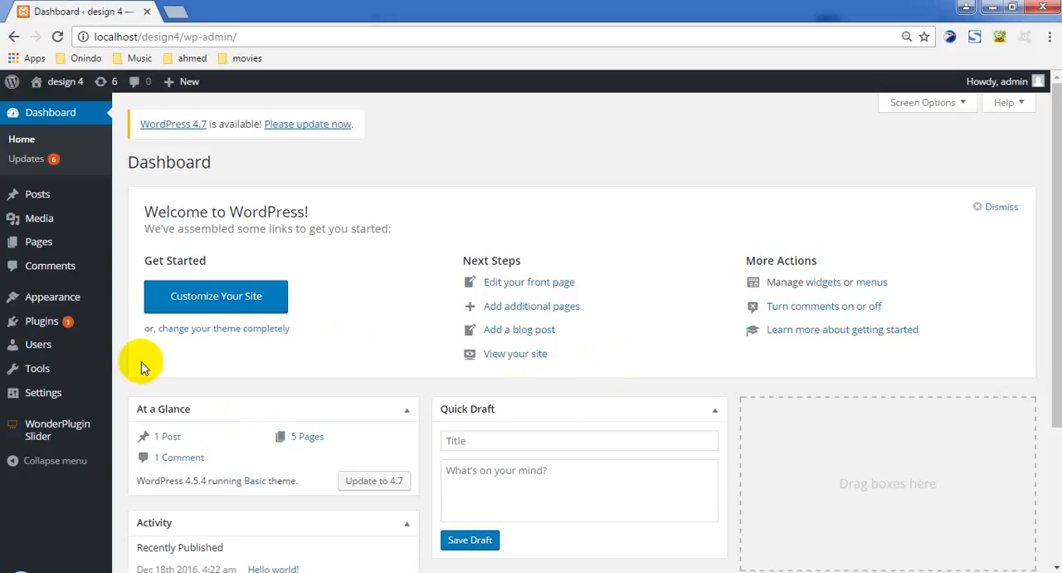
# Search for new plugins to add using the keywords "site origin page builder".
pyautogui.click(67, 324)
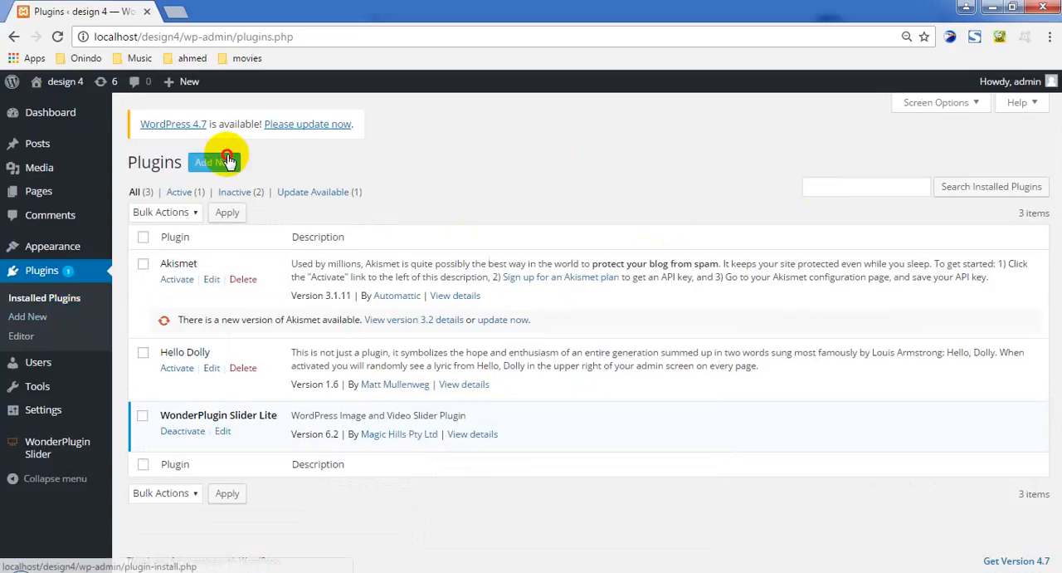
pyautogui.click(214, 162)
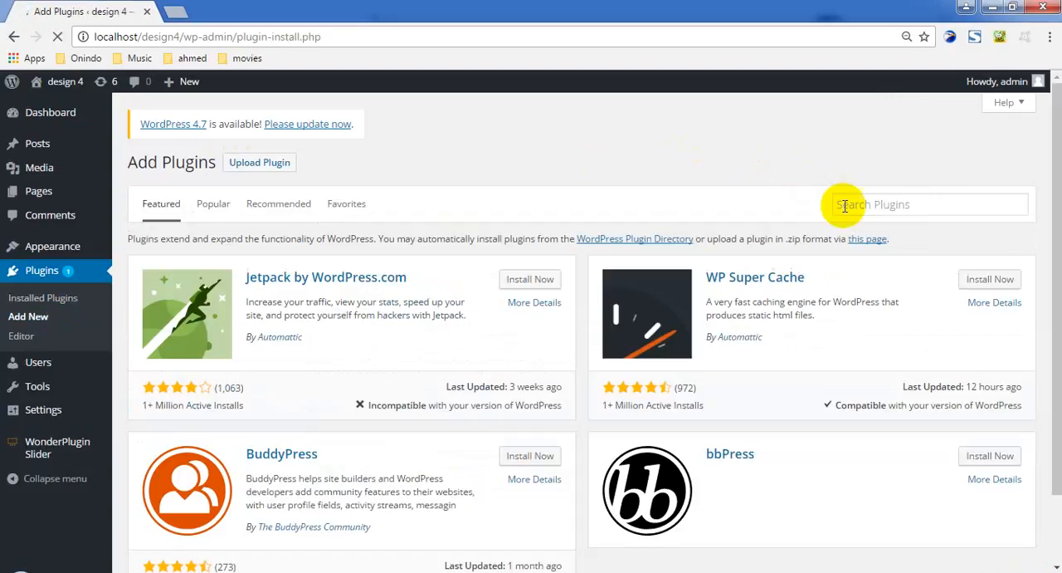
pyautogui.click(852, 204)
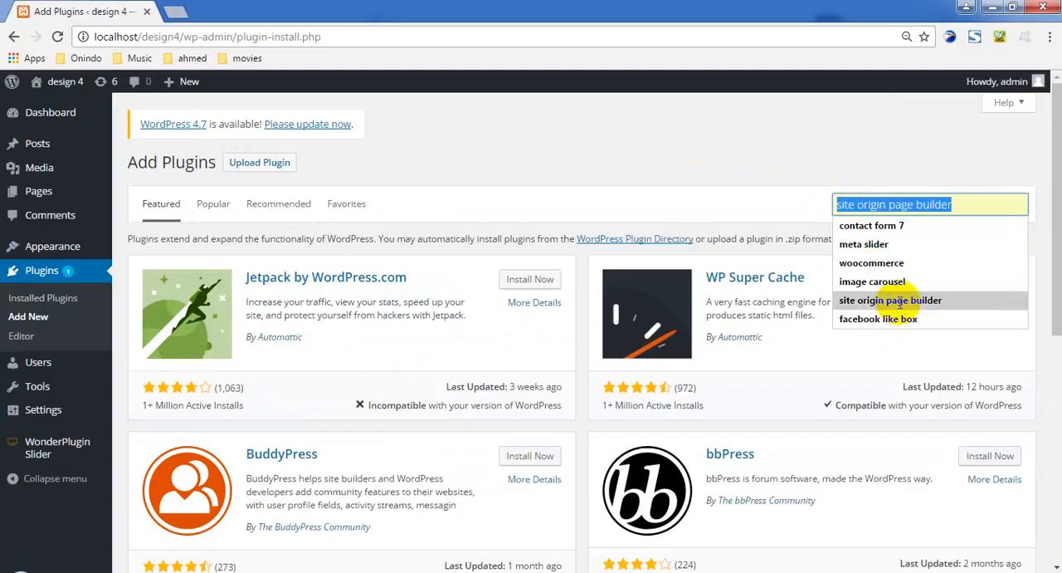
pyautogui.click(894, 299)
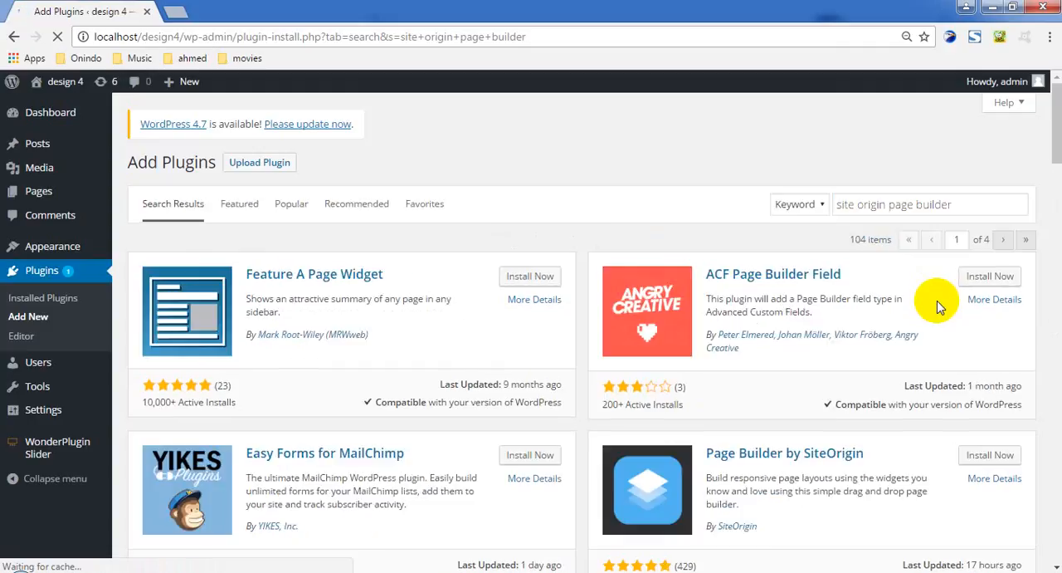
# Install and activate the Page Builder by SiteOrigin plugin.
pyautogui.scroll(-3, 940, 303)
pyautogui.click(979, 224)
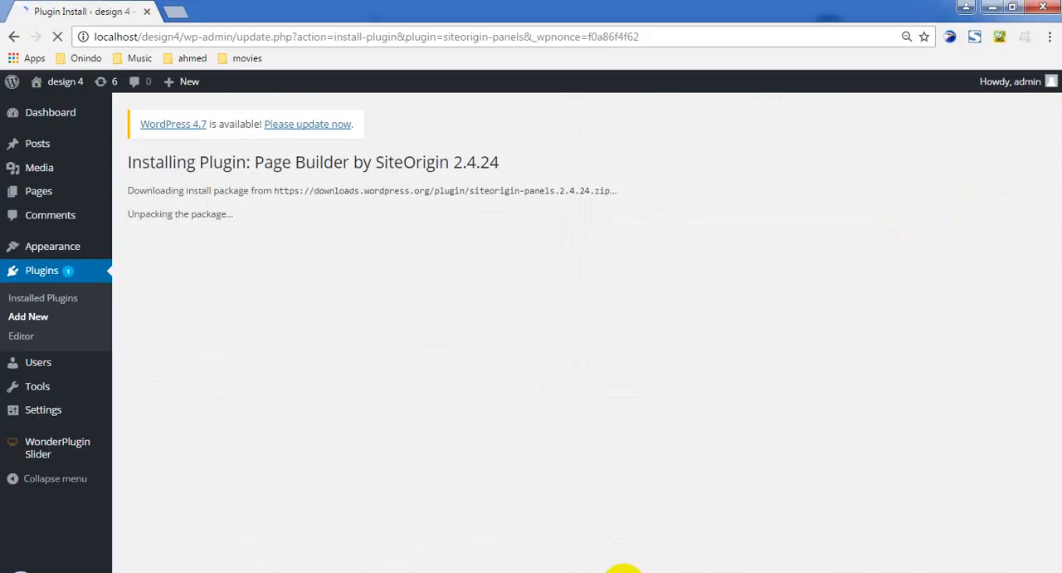
pyautogui.click(158, 281)
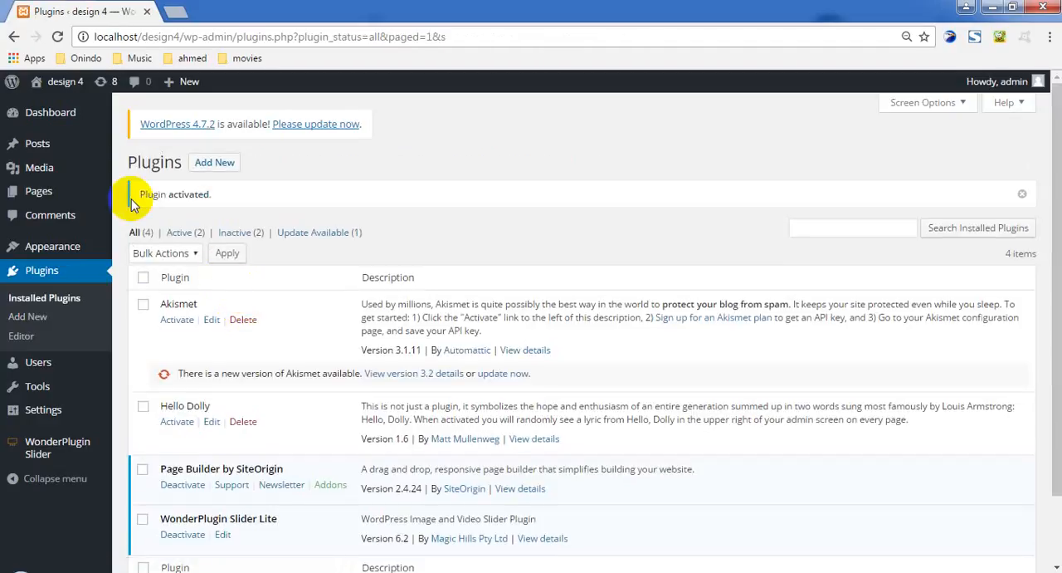
# Open the Home page for editing and switch it to Page Builder without copying the existing editor content.
pyautogui.moveTo(35, 203)
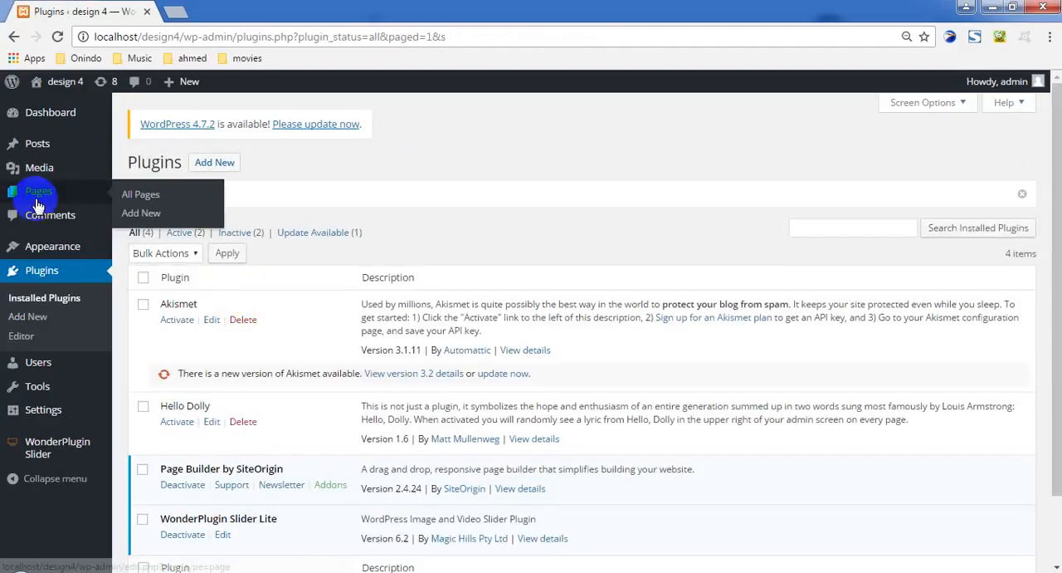
pyautogui.click(163, 198)
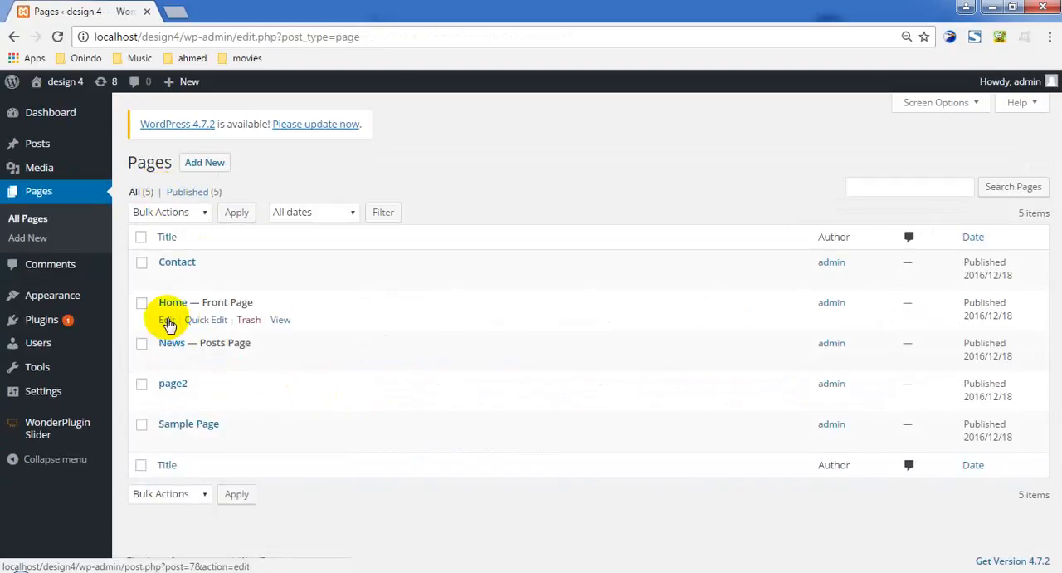
pyautogui.click(168, 322)
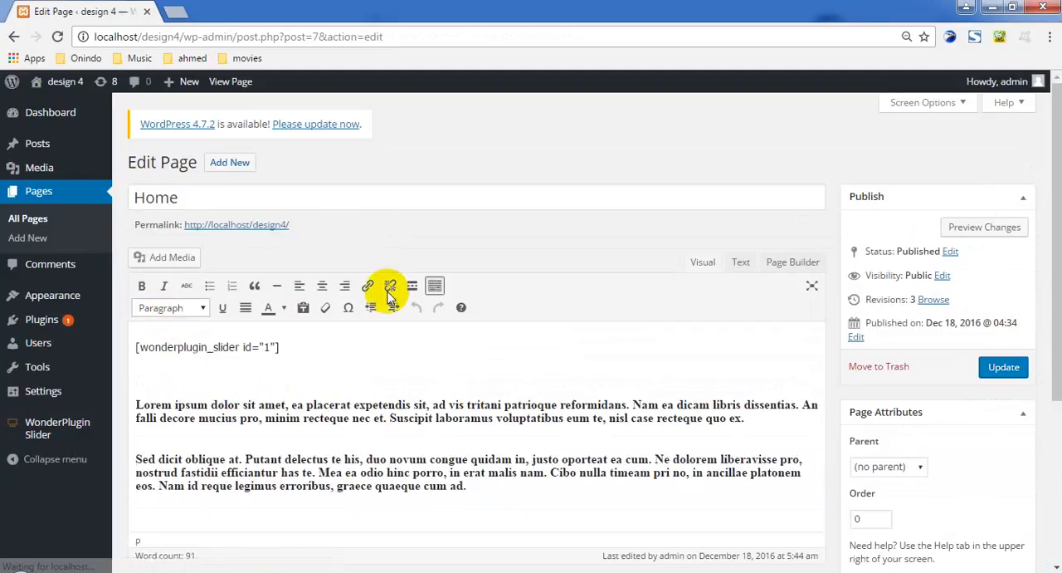
pyautogui.click(795, 263)
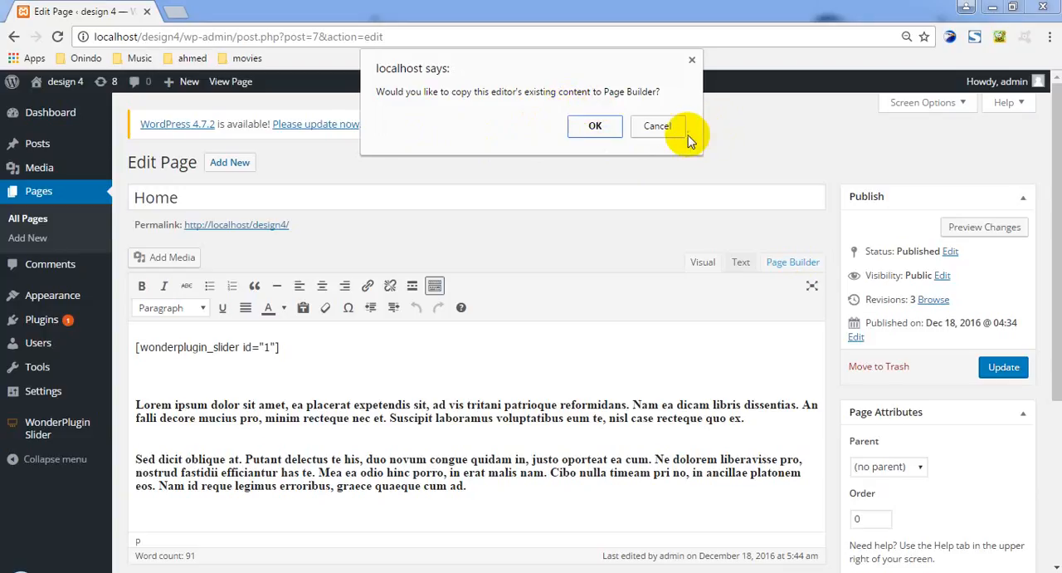
pyautogui.click(657, 126)
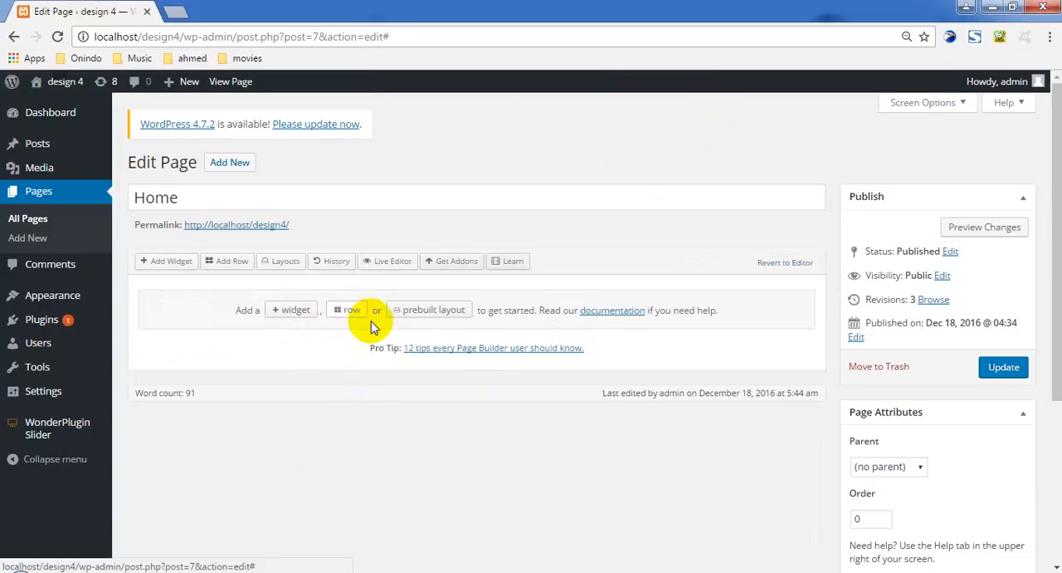
pyautogui.click(359, 314)
pyautogui.click(1024, 113)
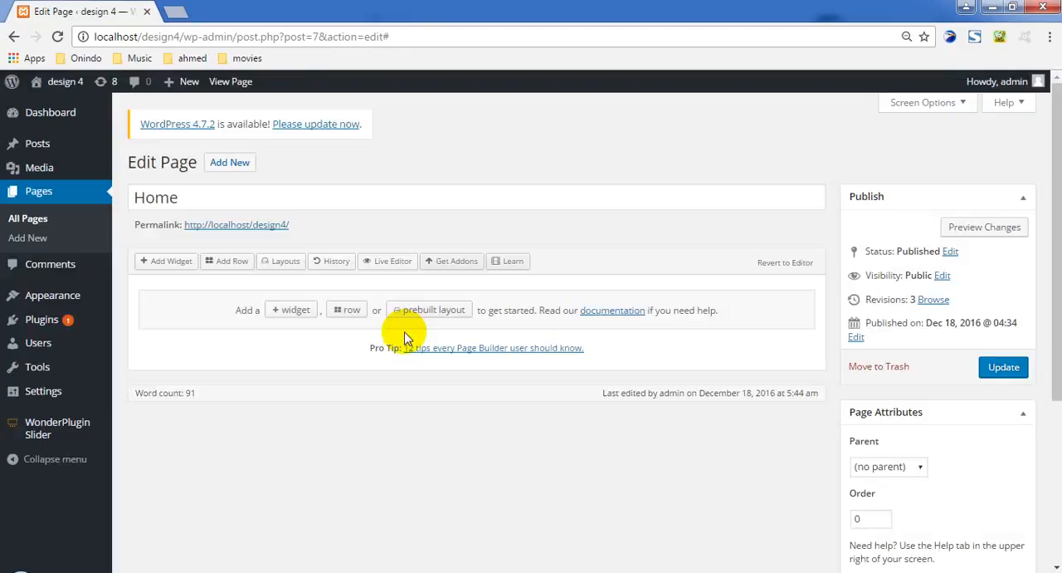
pyautogui.click(340, 310)
pyautogui.click(144, 153)
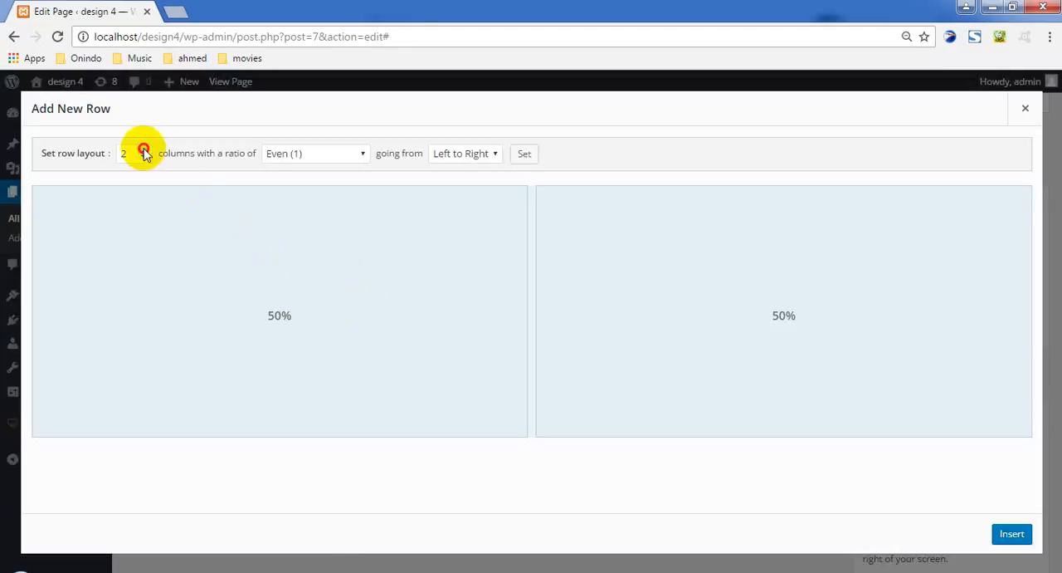
pyautogui.click(144, 150)
pyautogui.click(144, 150)
pyautogui.click(143, 151)
pyautogui.click(143, 150)
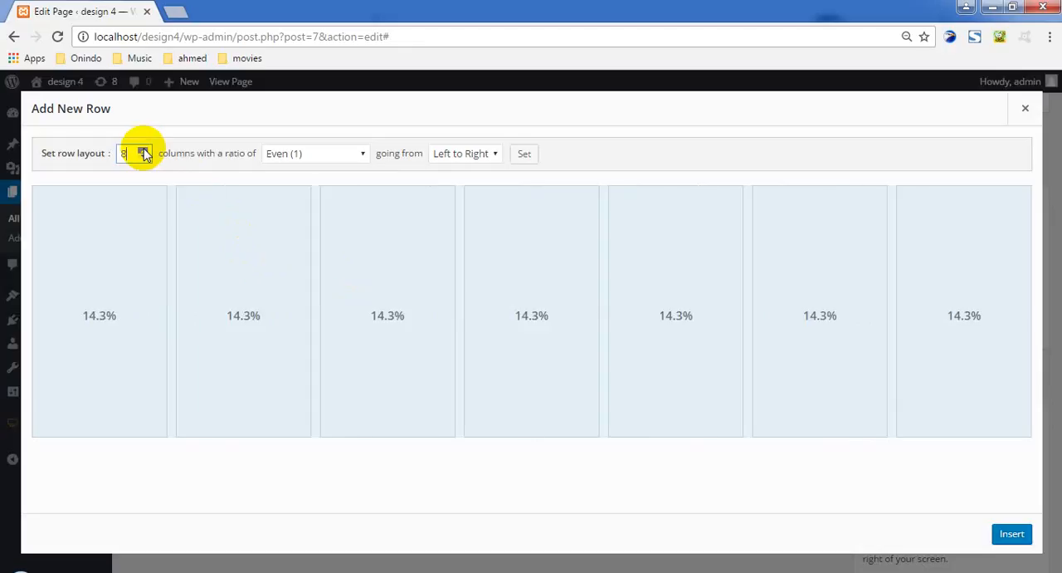
pyautogui.click(144, 151)
pyautogui.click(146, 156)
pyautogui.click(146, 157)
pyautogui.click(146, 157)
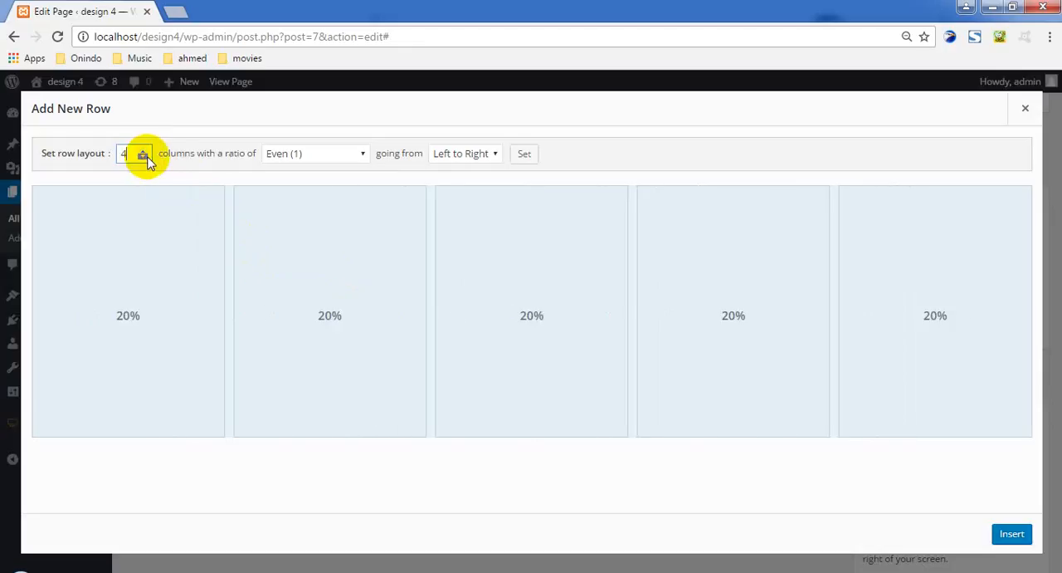
pyautogui.click(318, 157)
pyautogui.click(318, 199)
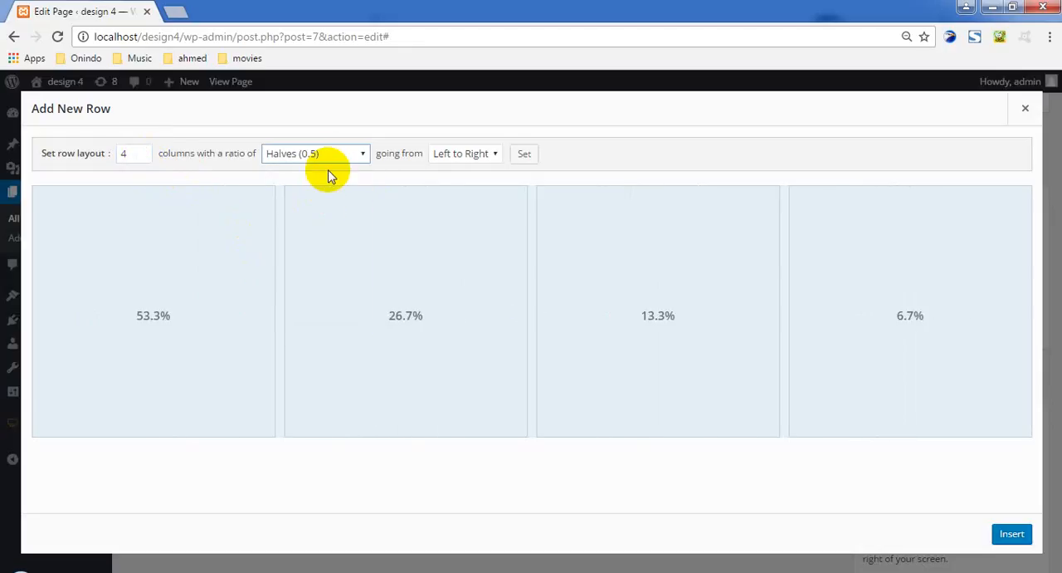
pyautogui.click(332, 158)
pyautogui.click(320, 238)
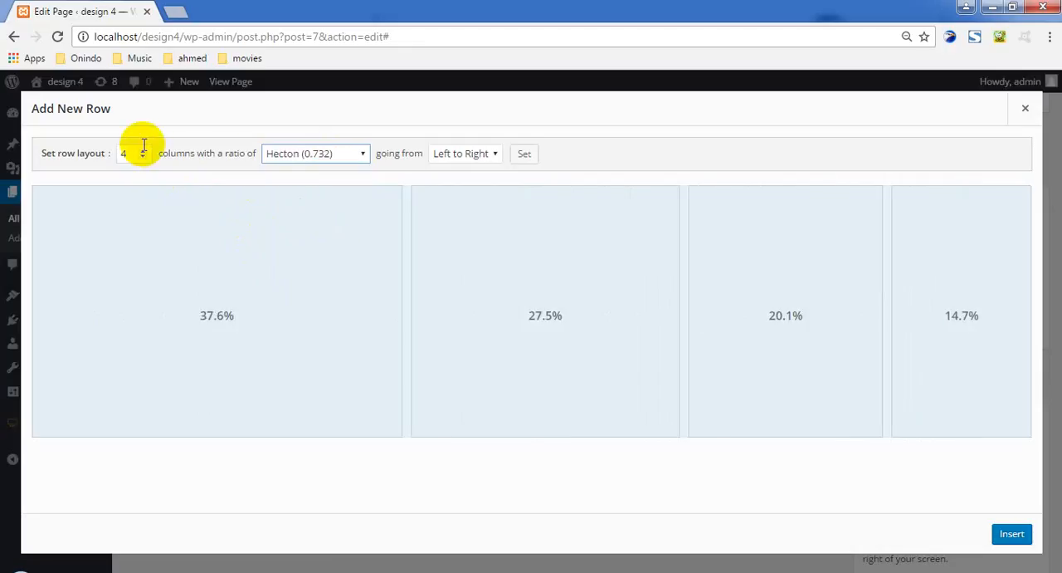
pyautogui.click(1028, 111)
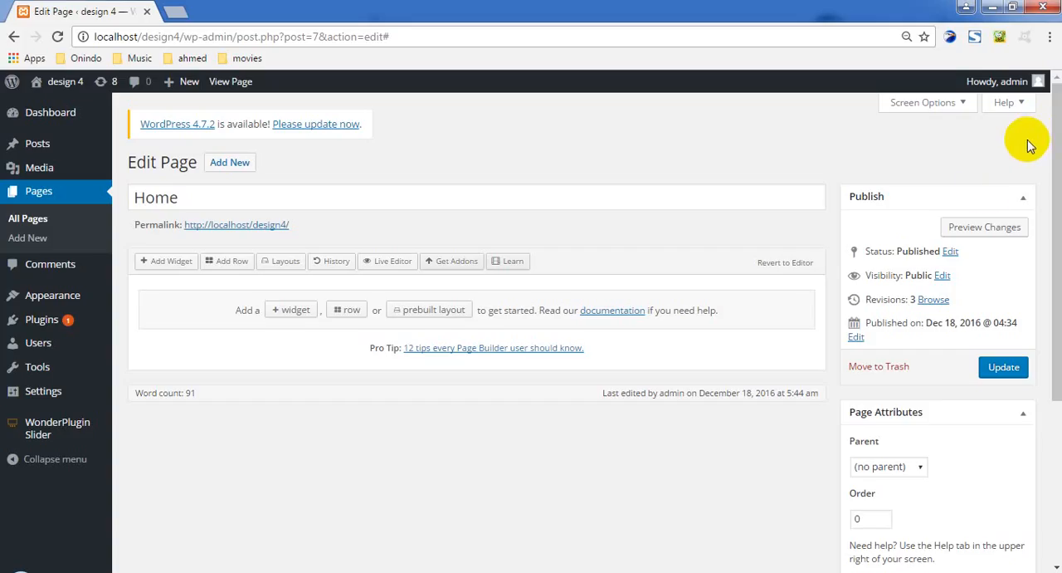
# Insert a new row with 2 columns in an Even (1) ratio into the Home page layout.
pyautogui.click(336, 311)
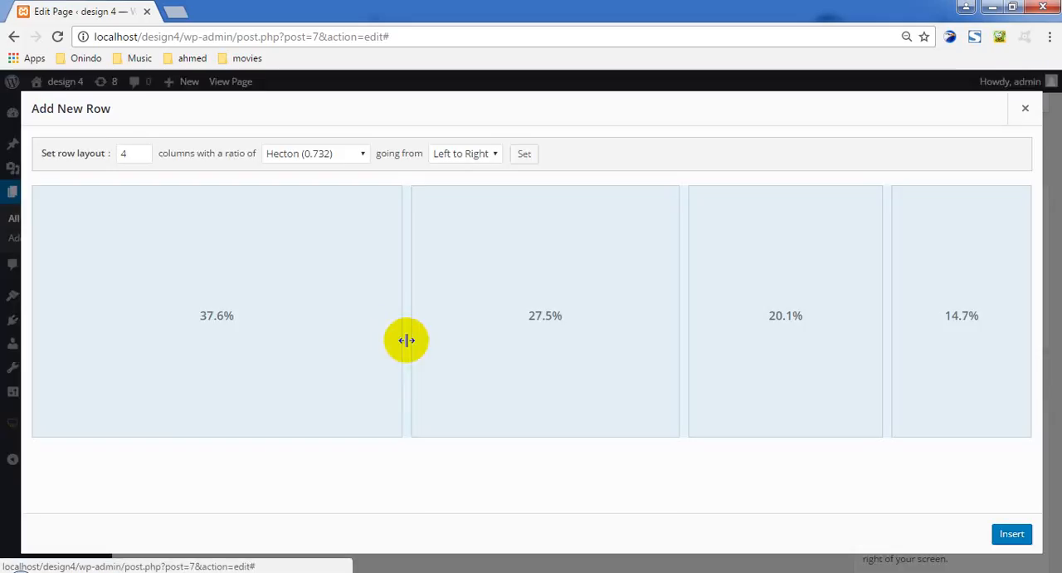
pyautogui.click(144, 158)
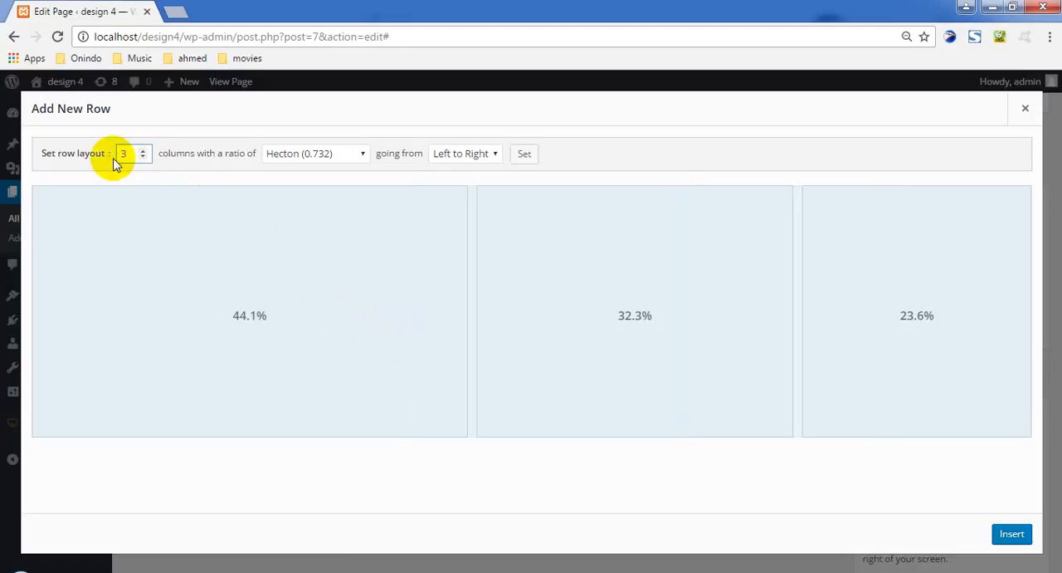
pyautogui.click(121, 155)
pyautogui.moveTo(119, 154); pyautogui.dragTo(127, 155)
pyautogui.write('2')
pyautogui.click(343, 157)
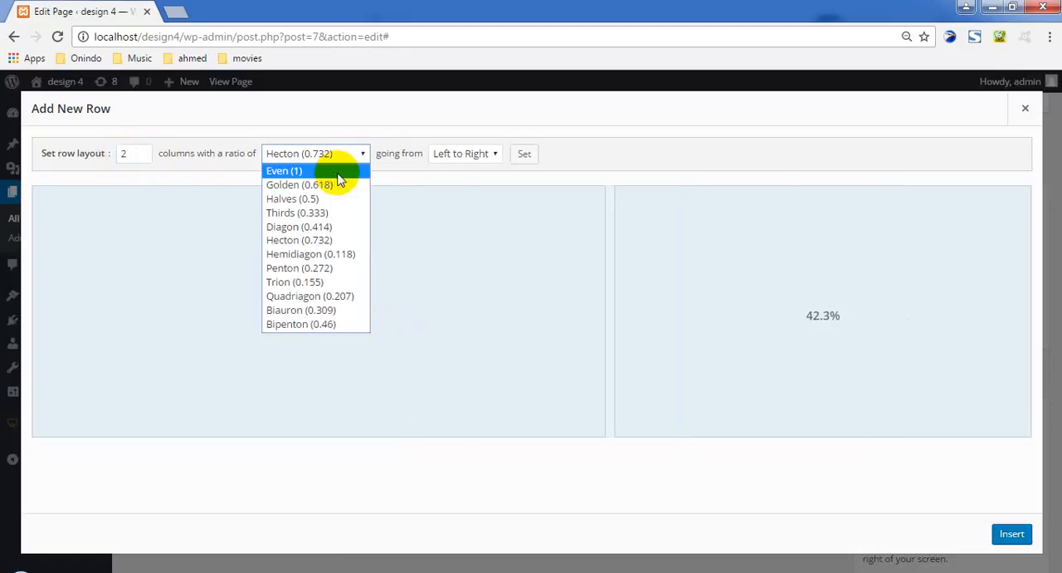
pyautogui.click(338, 171)
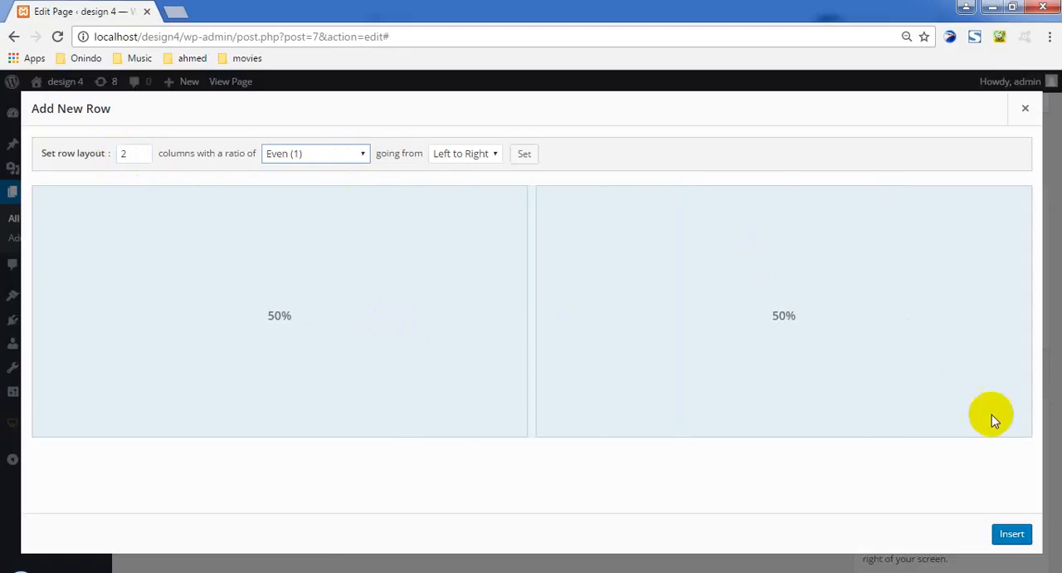
pyautogui.click(1026, 539)
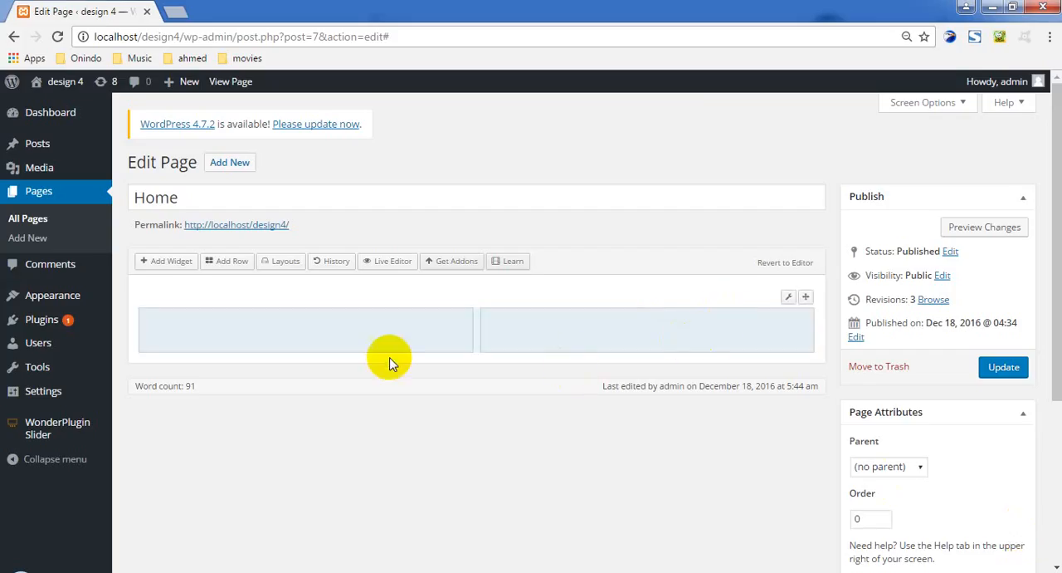
# Add a SiteOrigin Editor widget to the row's left column and open the widget for editing.
pyautogui.click(789, 296)
pyautogui.click(429, 325)
pyautogui.click(647, 329)
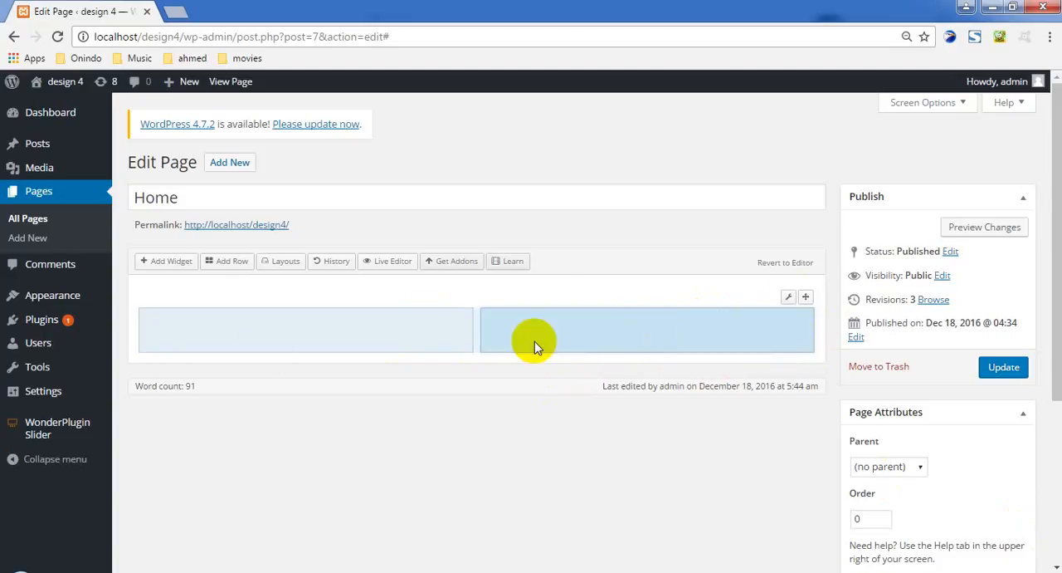
pyautogui.click(352, 320)
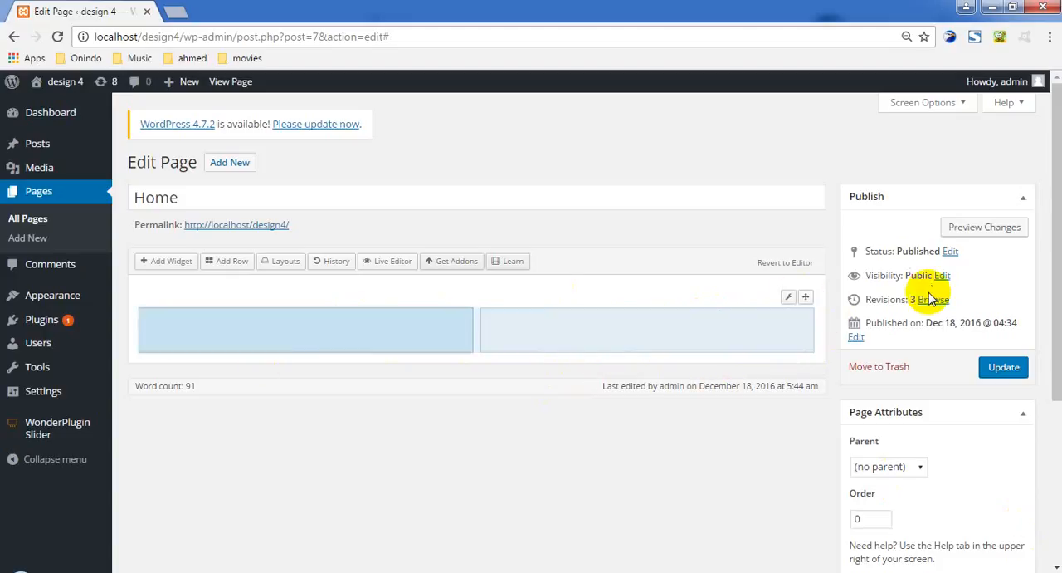
pyautogui.click(185, 264)
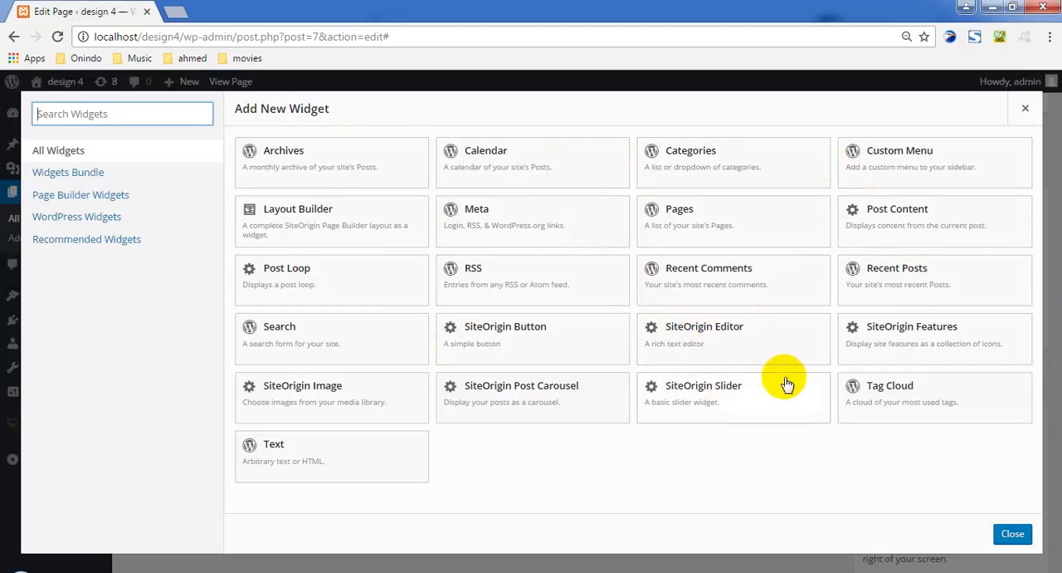
pyautogui.click(738, 333)
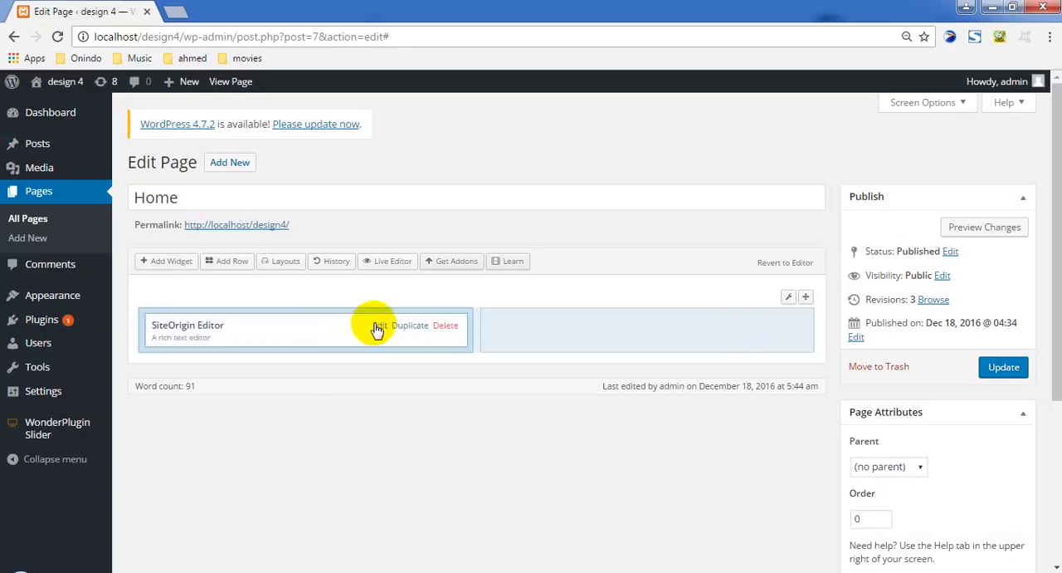
pyautogui.click(381, 328)
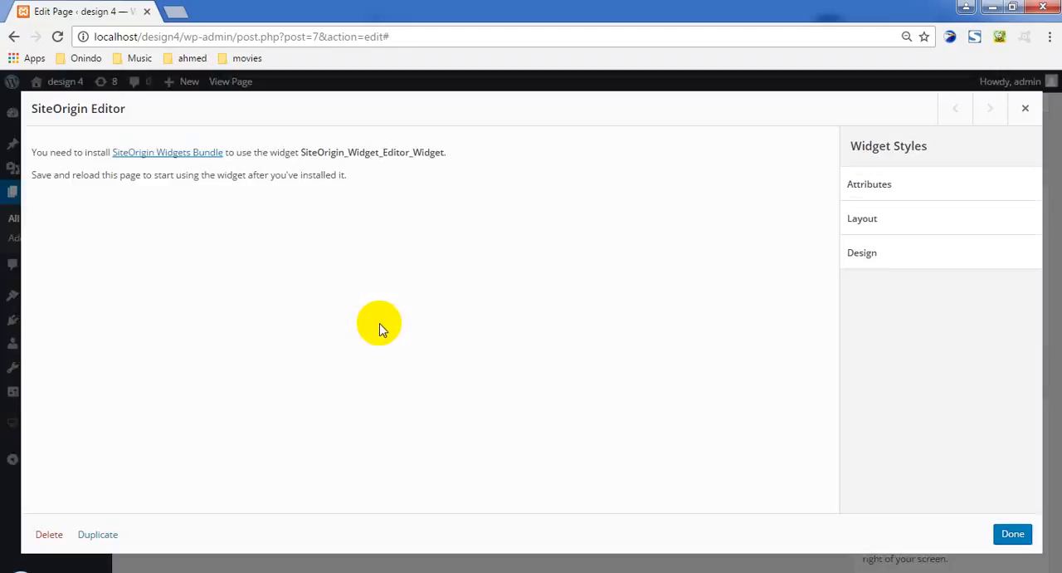
# Install and activate the SiteOrigin Widgets Bundle plugin, and return to the Home page being edited.
pyautogui.click(214, 162)
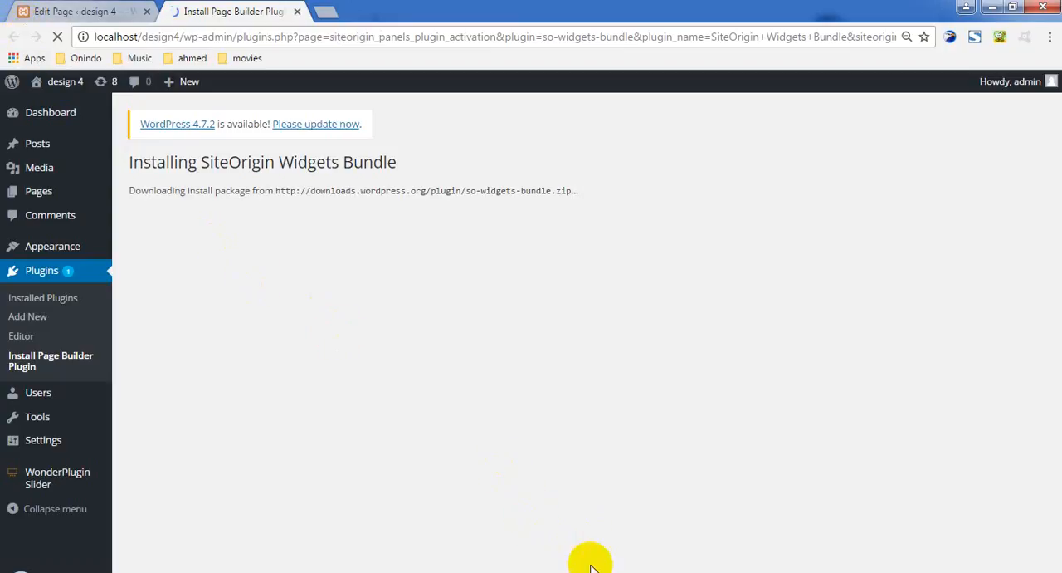
pyautogui.click(166, 283)
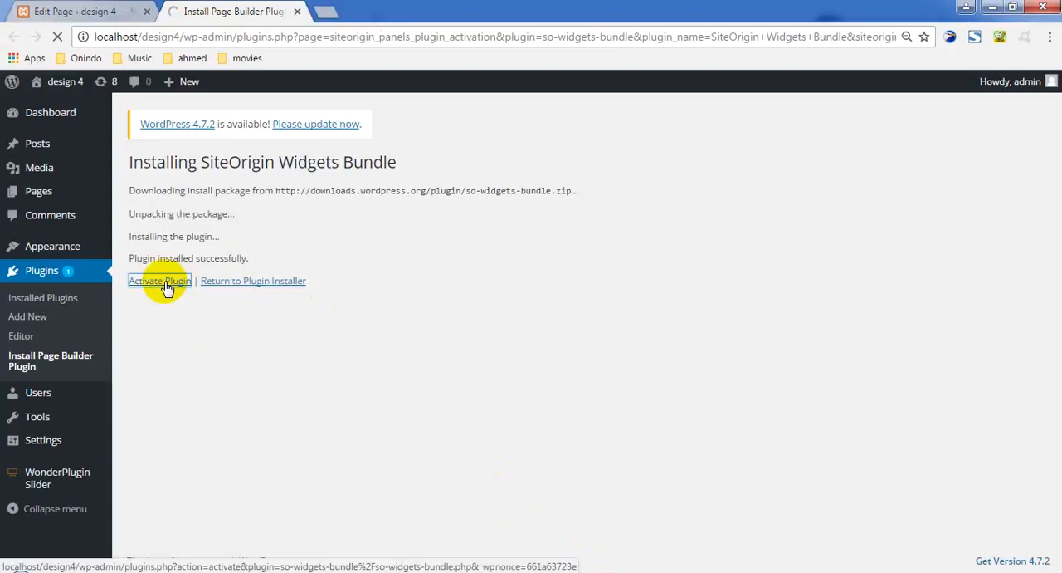
pyautogui.click(52, 13)
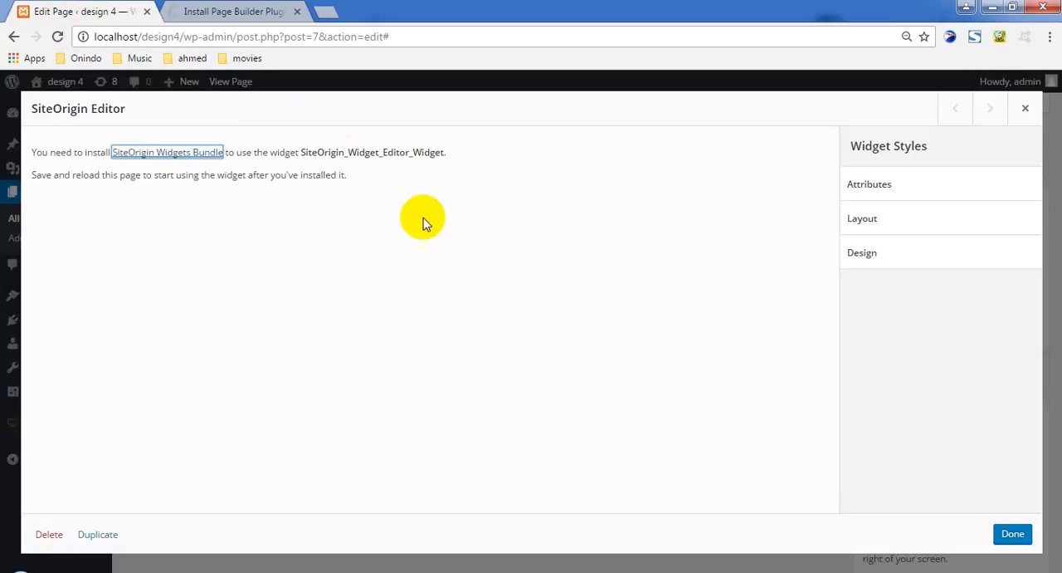
# Close the SiteOrigin Editor widget, reload the Home page editor and update the page.
pyautogui.click(1013, 533)
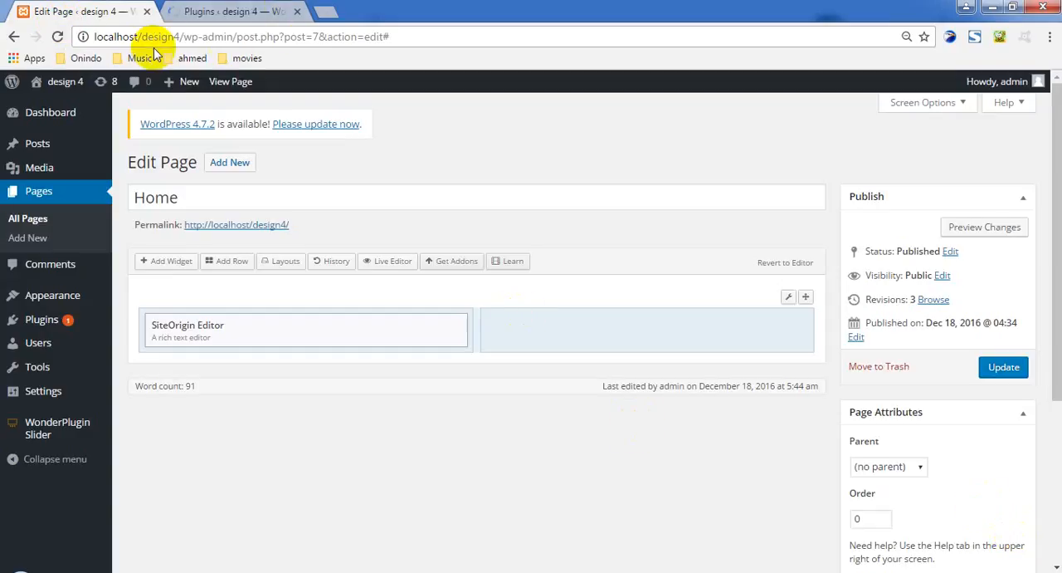
pyautogui.click(56, 36)
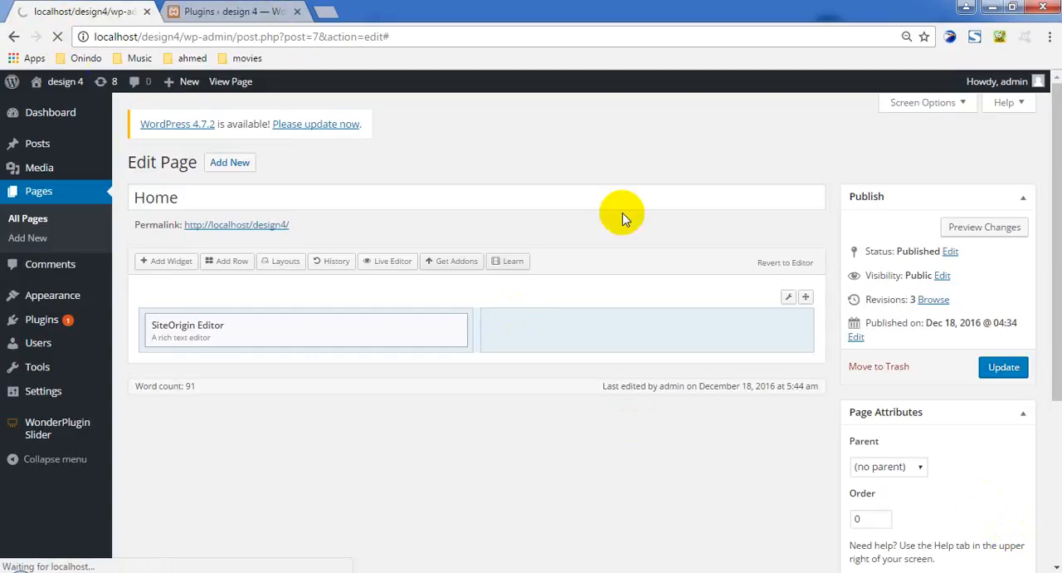
pyautogui.click(1024, 373)
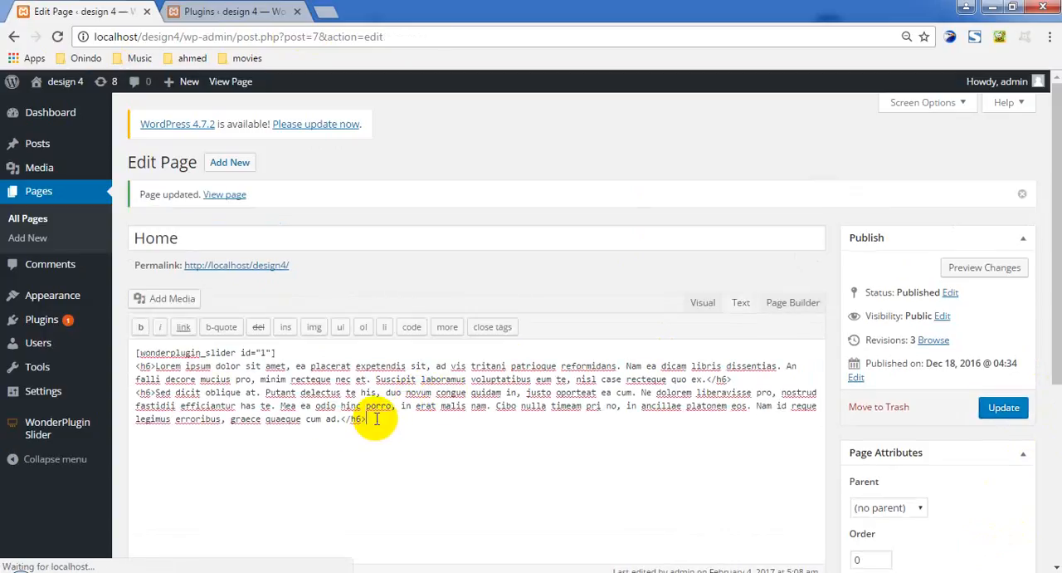
# Delete the slider shortcode and all text from the Home page content and switch the page to Page Builder.
pyautogui.moveTo(373, 420); pyautogui.dragTo(116, 342)
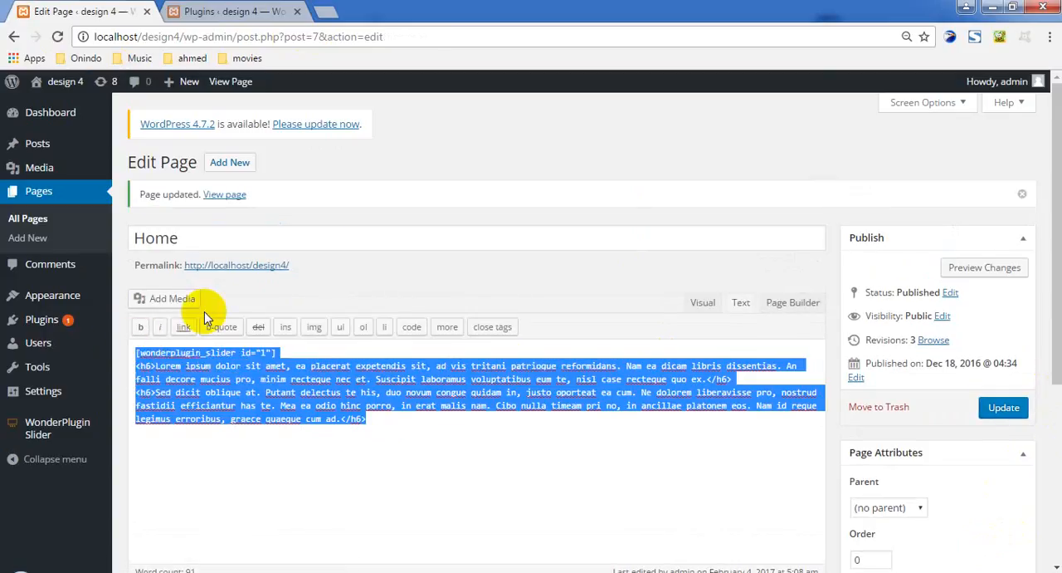
pyautogui.press('Delete')
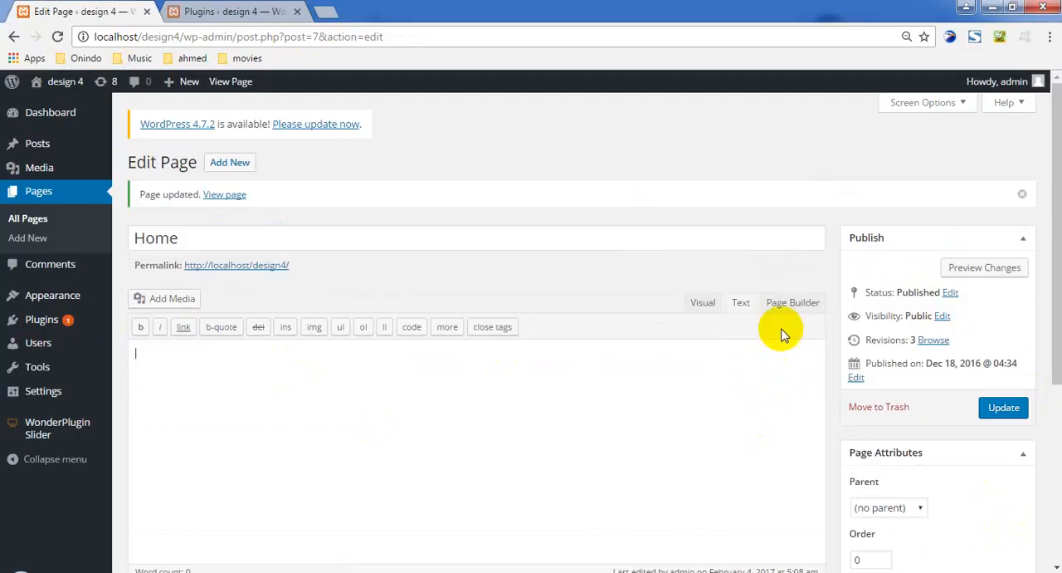
pyautogui.click(791, 300)
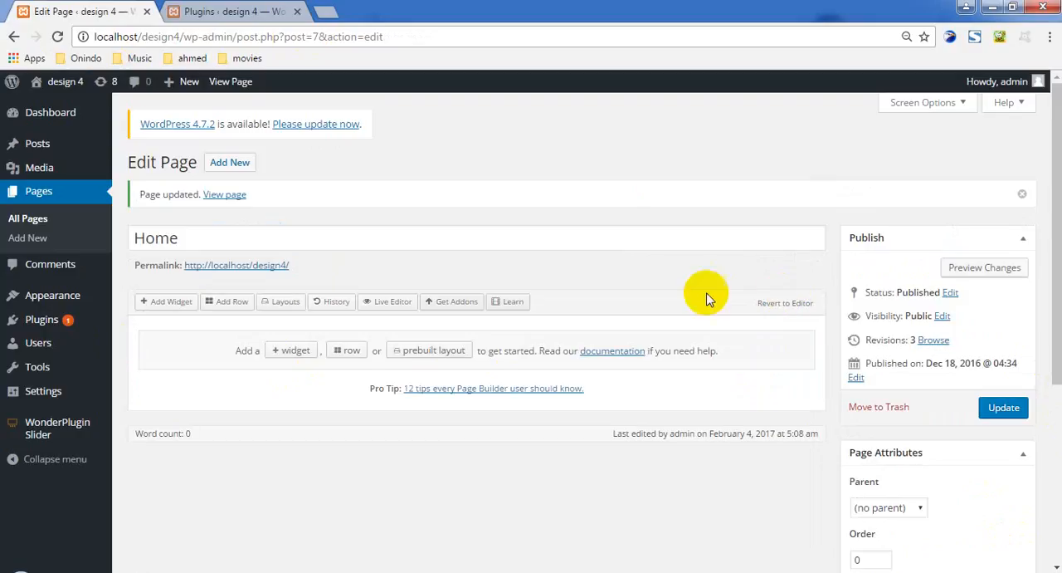
# Insert a row with 2 columns in an Even (1) ratio into the emptied Home page layout.
pyautogui.click(331, 351)
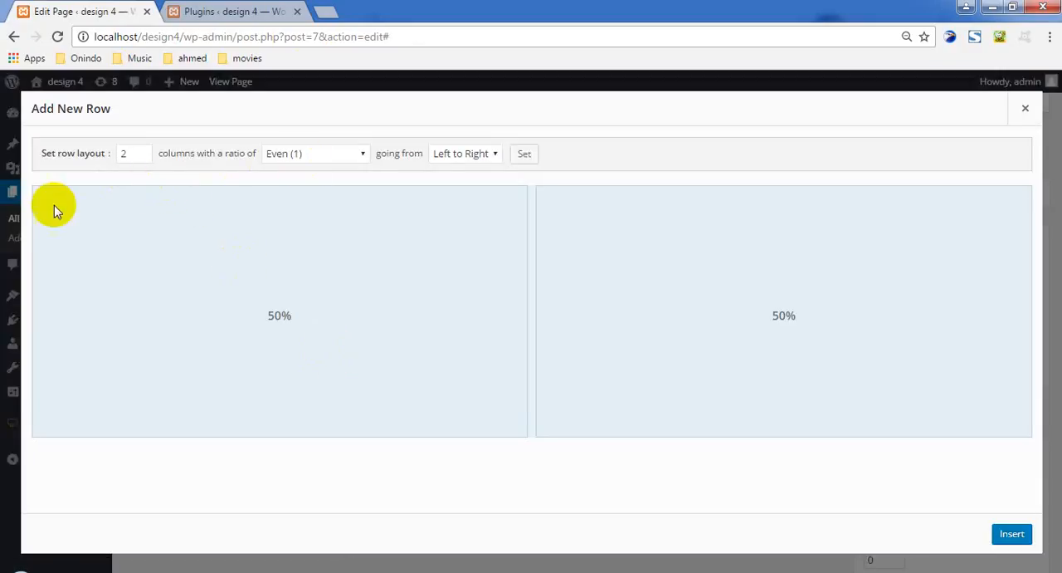
pyautogui.click(1012, 534)
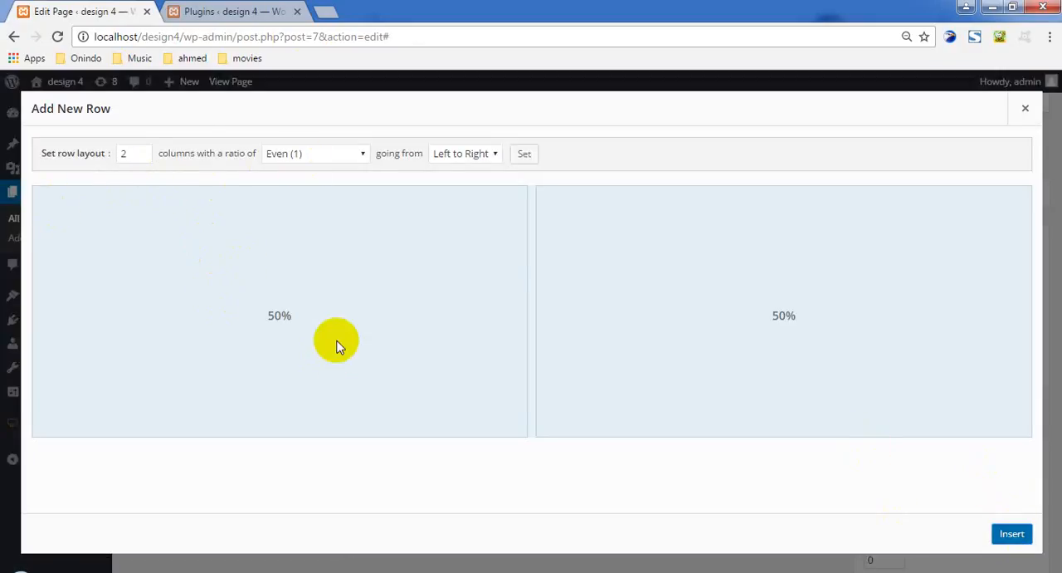
# Add a SiteOrigin Editor widget to the new row's left column and open it for editing.
pyautogui.click(245, 368)
pyautogui.click(156, 302)
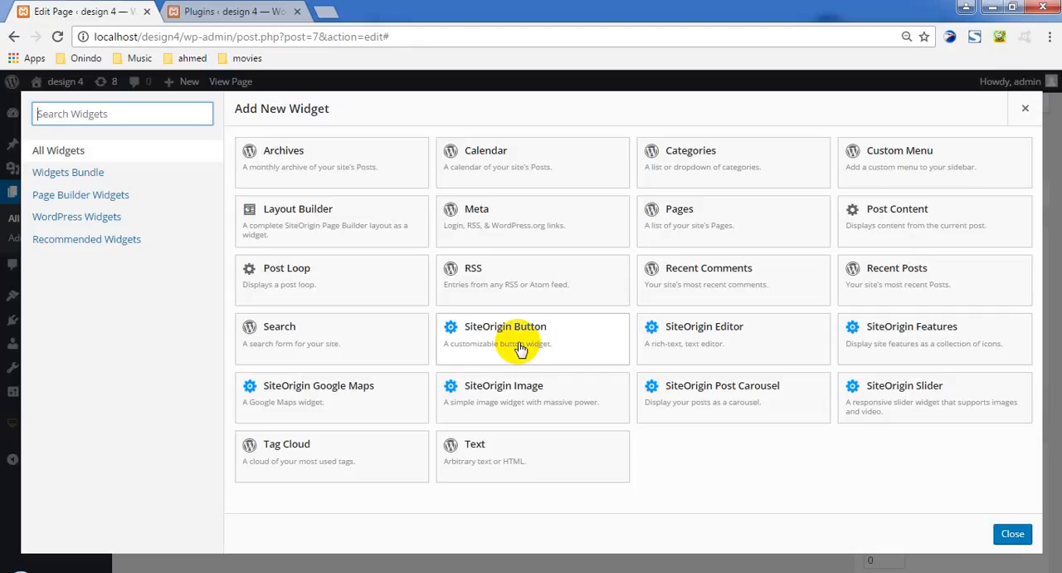
pyautogui.click(714, 351)
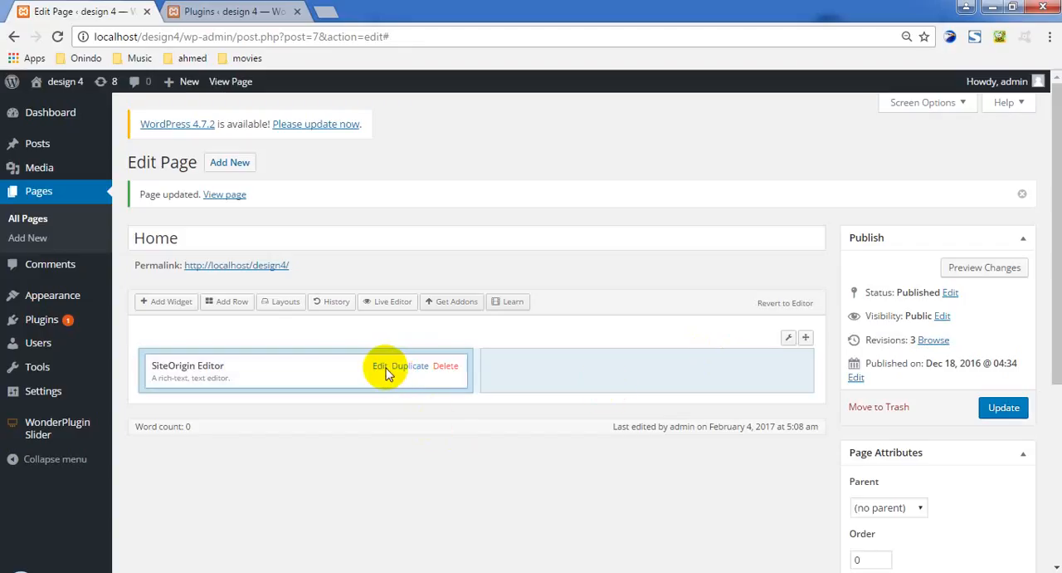
pyautogui.click(383, 366)
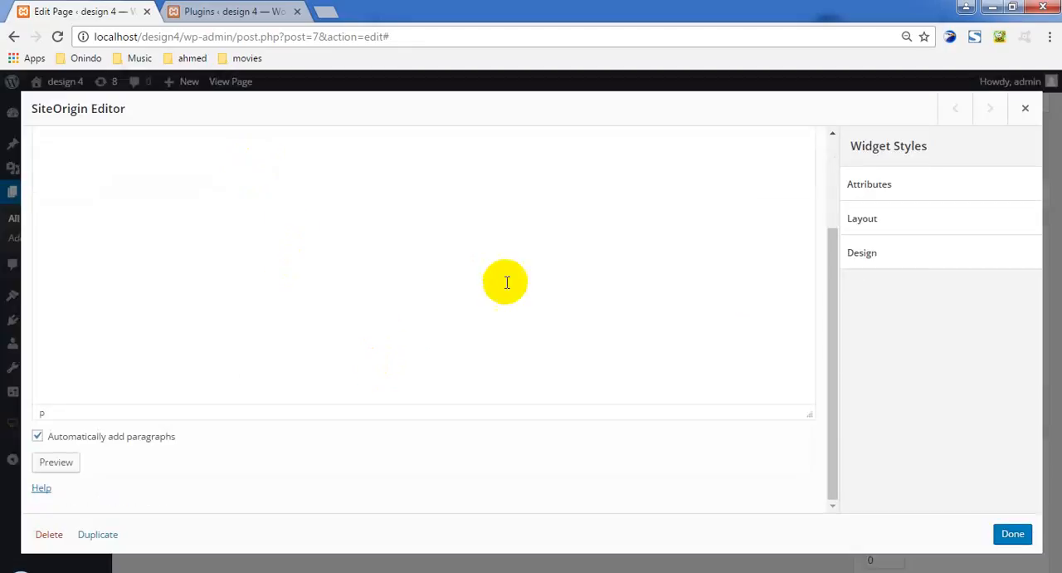
# Examine the SiteOrigin Editor widget's title and content fields without entering anything, close it and delete the widget.
pyautogui.click(86, 160)
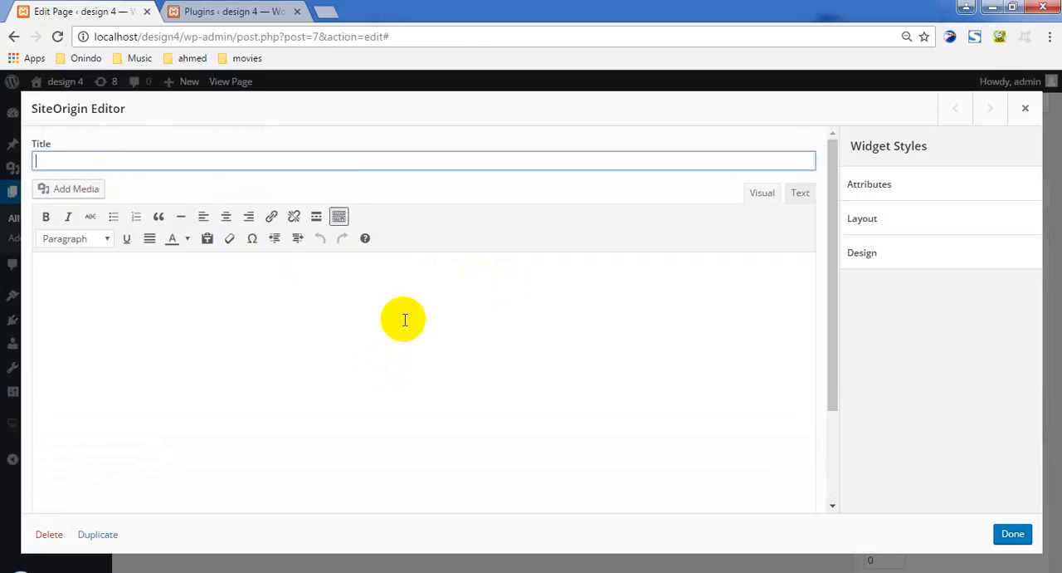
pyautogui.click(290, 303)
pyautogui.scroll(-5, 498, 323)
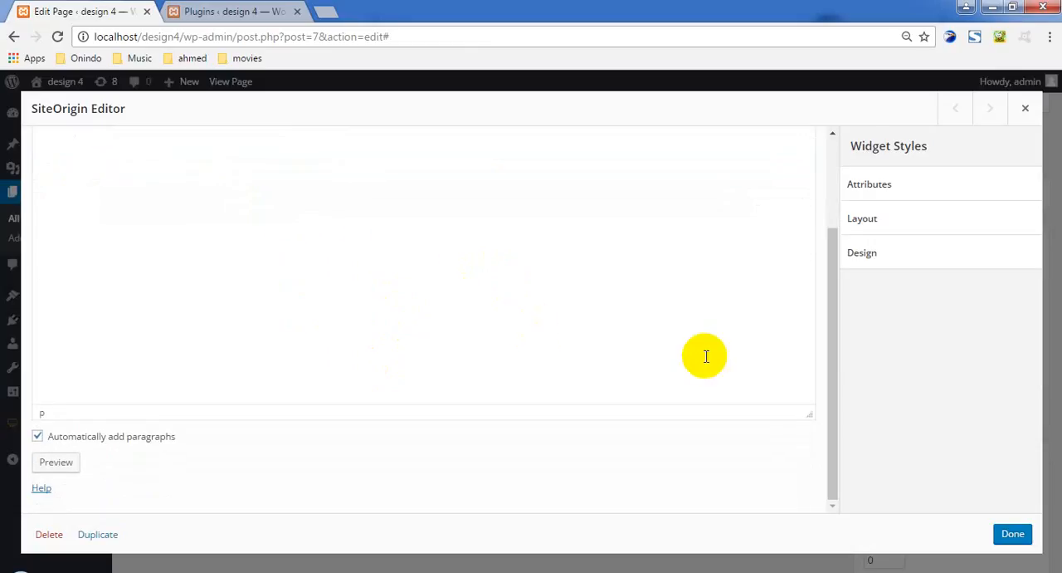
pyautogui.scroll(5, 657, 351)
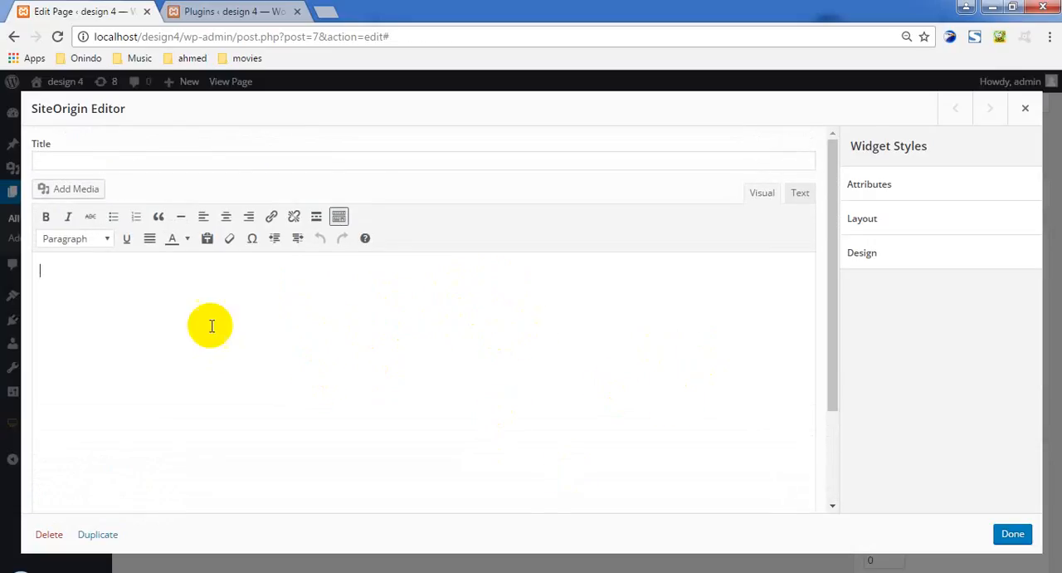
pyautogui.click(190, 160)
pyautogui.click(434, 349)
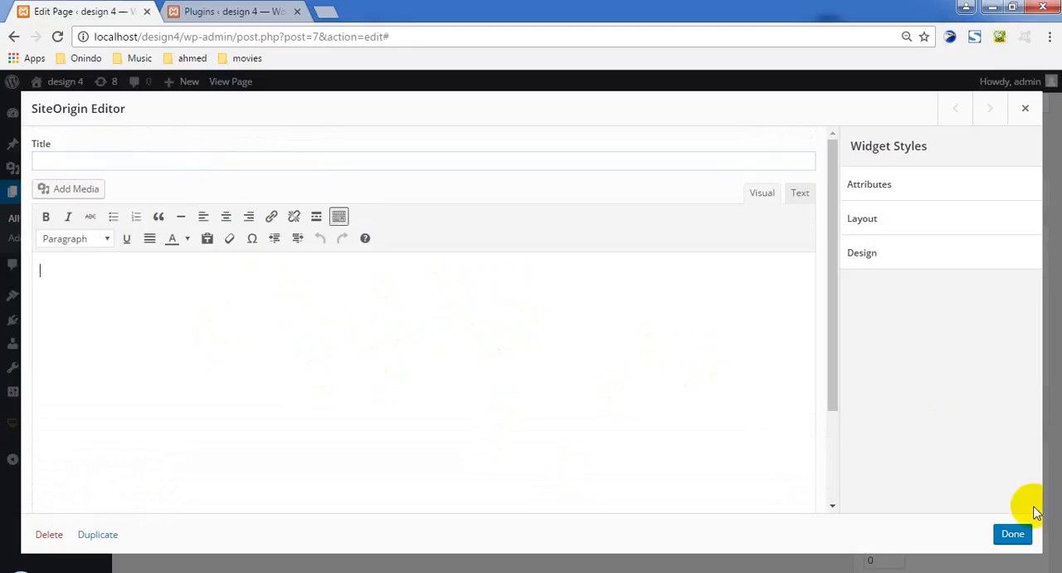
pyautogui.click(1014, 534)
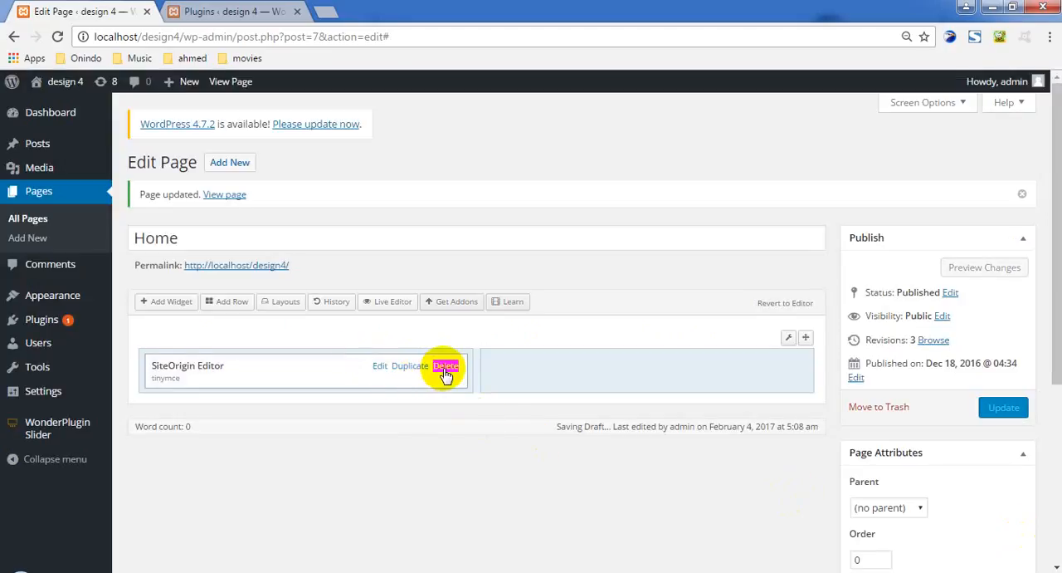
pyautogui.click(444, 368)
# Review the widgets that can be added to the layout and close the list without adding one.
pyautogui.click(155, 304)
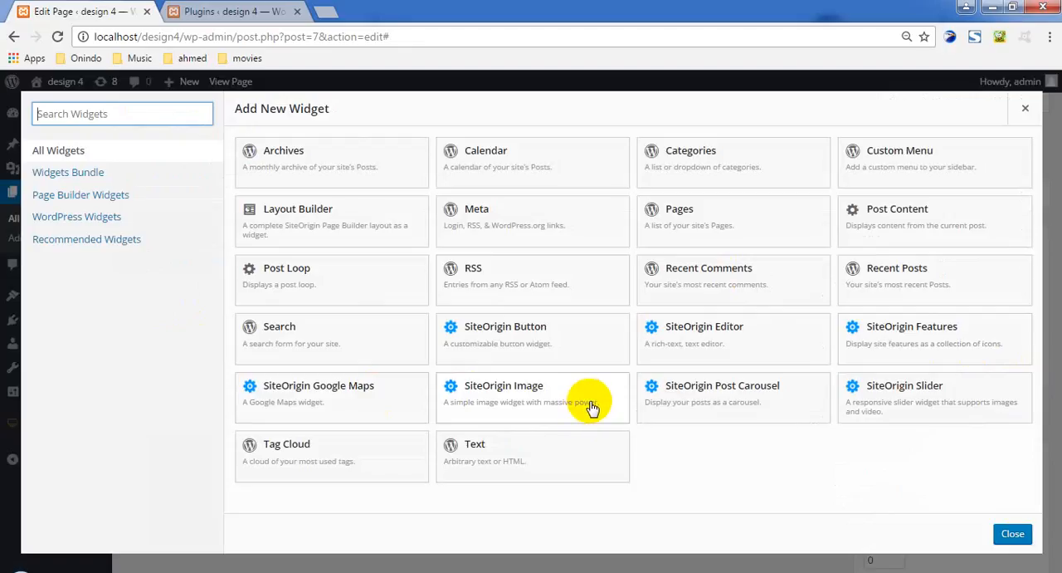
pyautogui.moveTo(1057, 571)
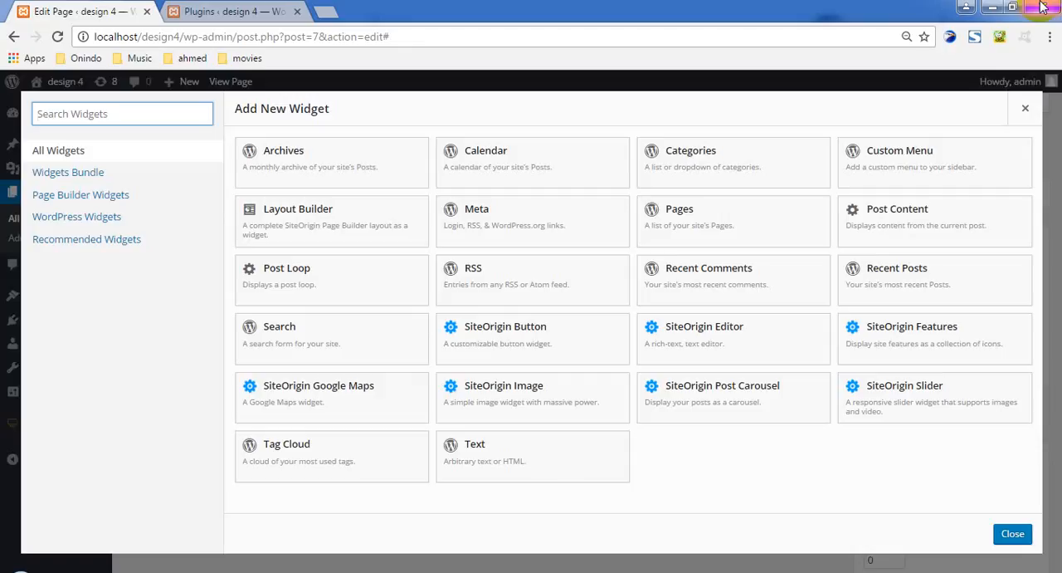
pyautogui.click(1013, 534)
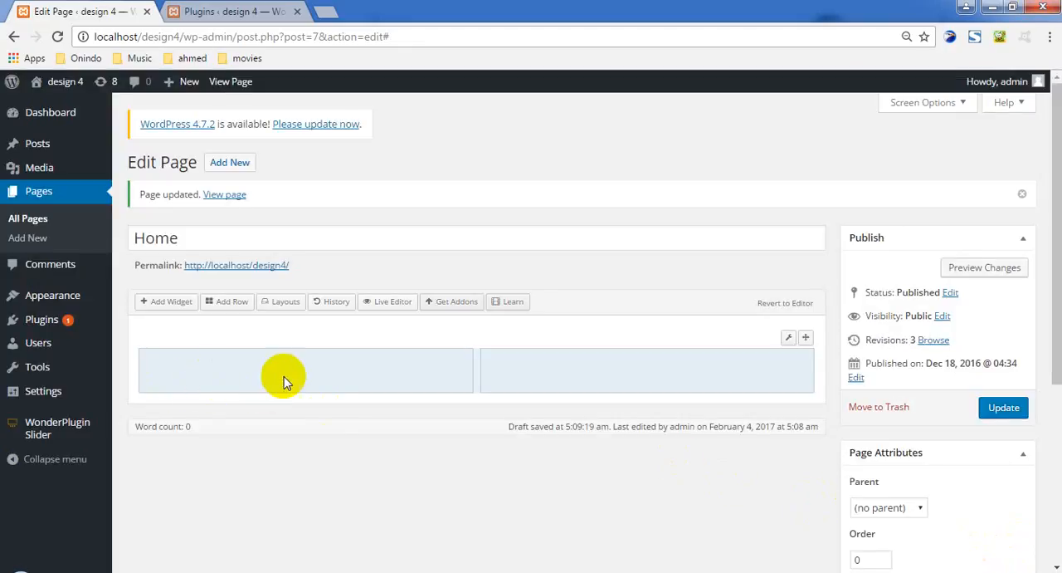
# Change the row's layout to 1 column and update the Home page.
pyautogui.click(417, 368)
pyautogui.moveTo(790, 340)
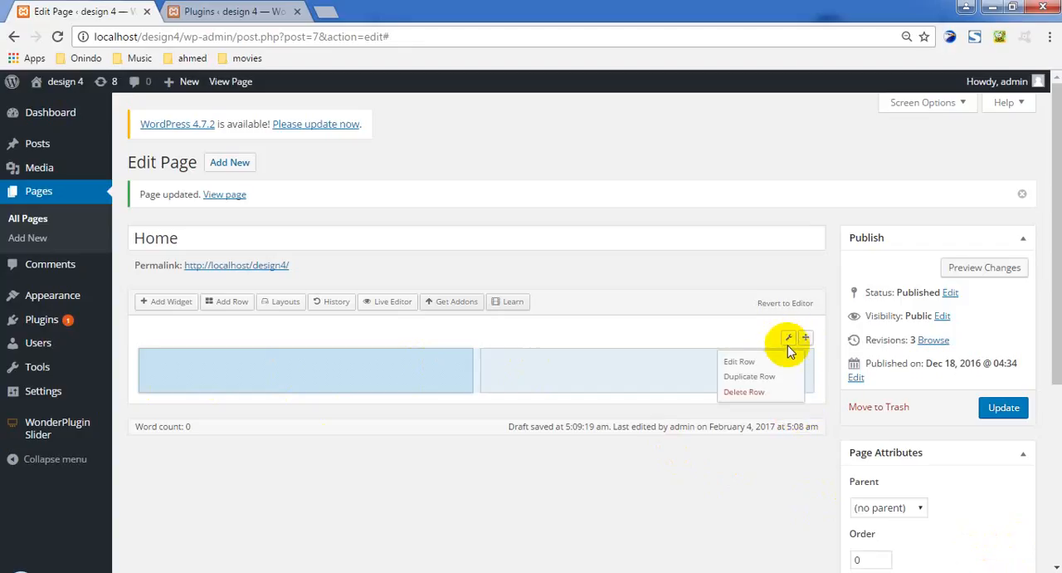
pyautogui.click(784, 362)
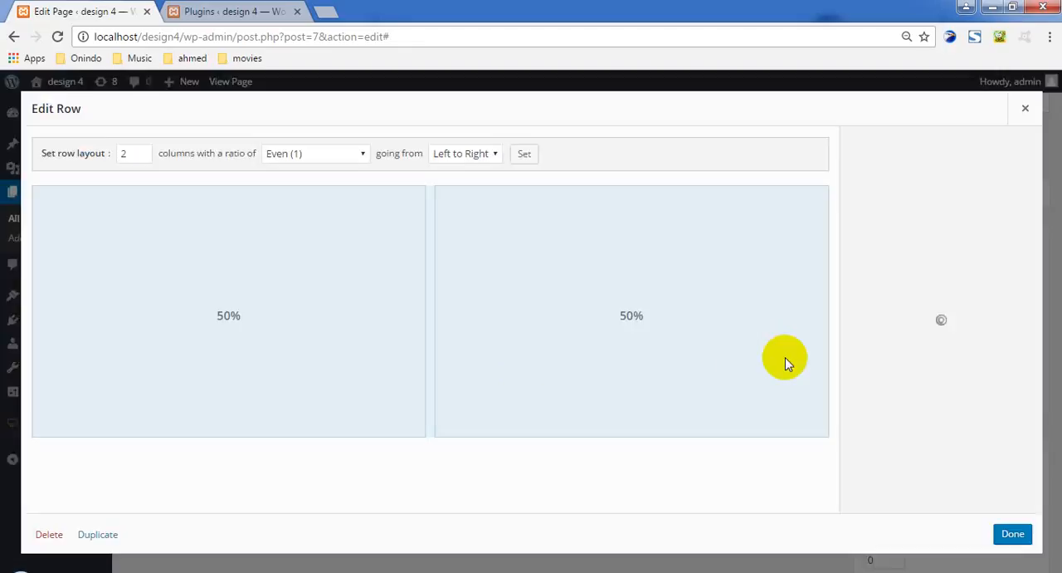
pyautogui.click(145, 158)
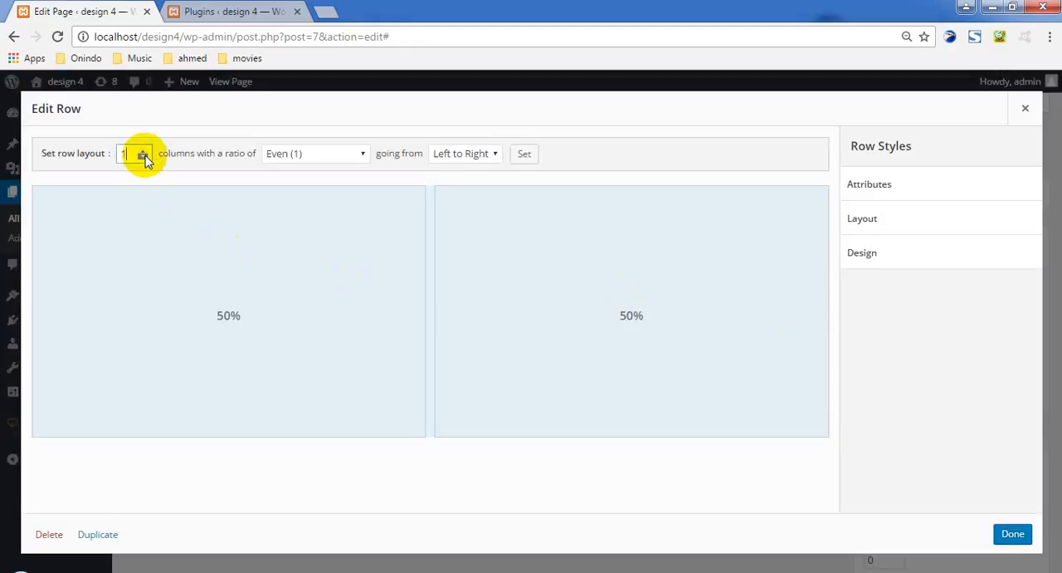
pyautogui.click(1011, 533)
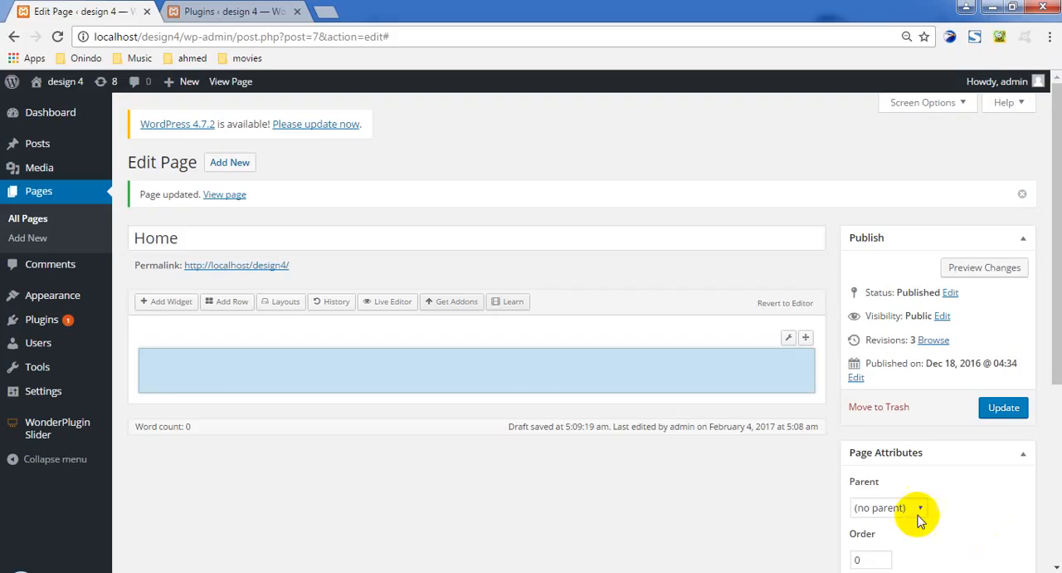
pyautogui.click(1002, 408)
# Copy the shortcode [wonderplugin_slider id="1"] of My Slider from the list of WonderPlugin sliders.
pyautogui.moveTo(106, 430)
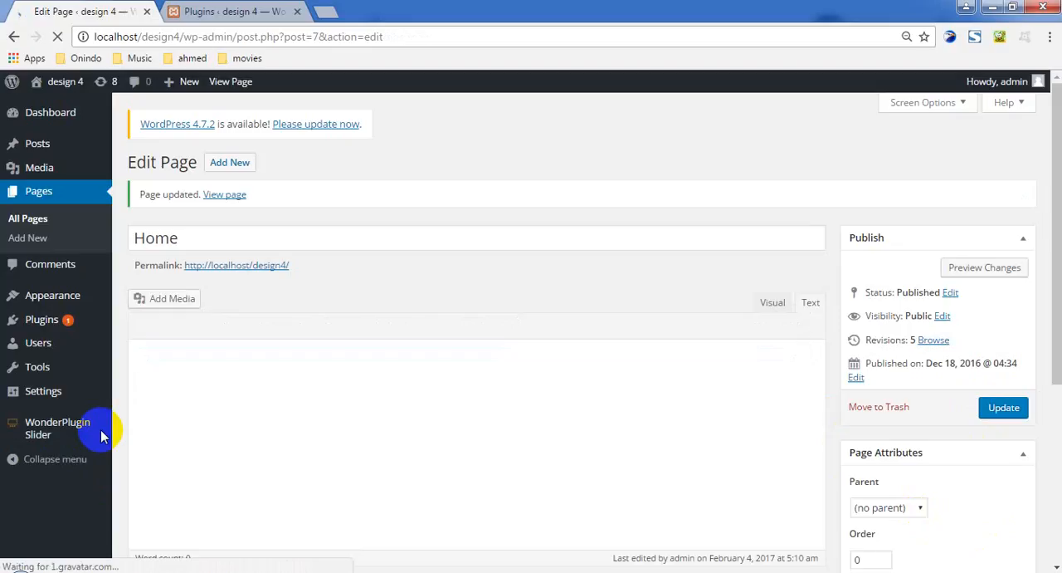
pyautogui.click(58, 428)
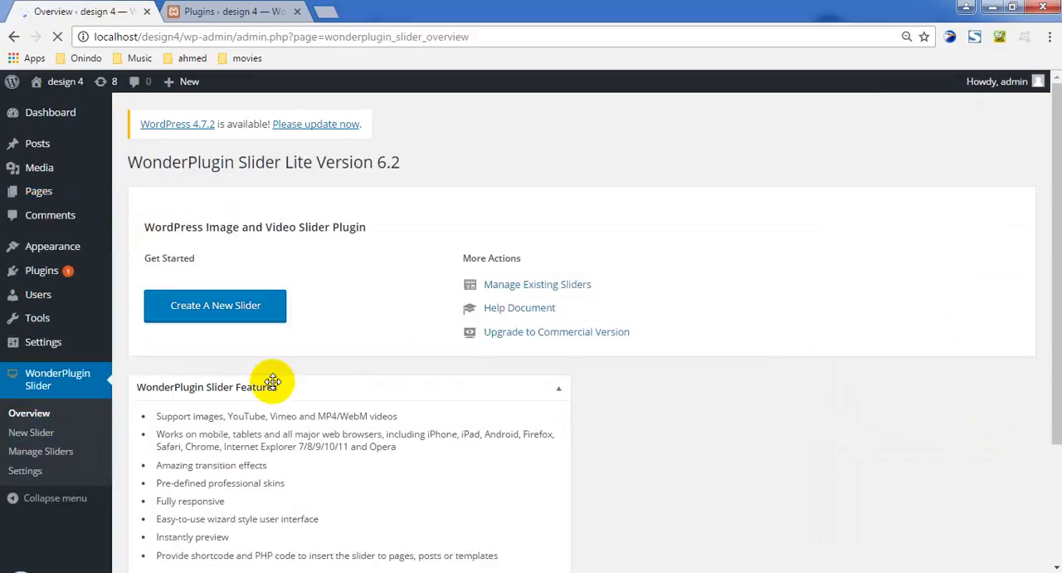
pyautogui.scroll(-1, 445, 374)
pyautogui.scroll(-1, 446, 379)
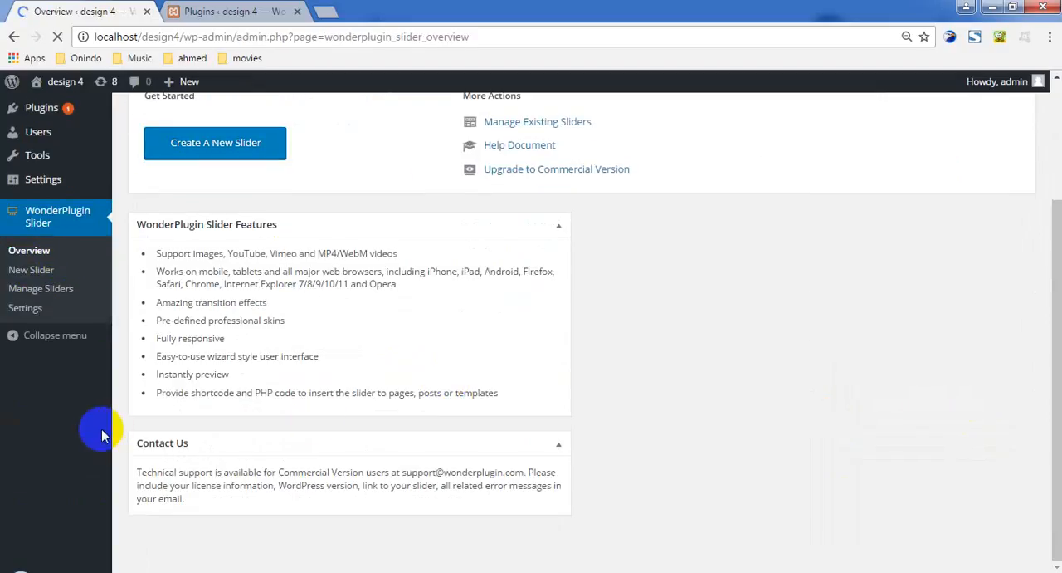
pyautogui.scroll(1, 36, 379)
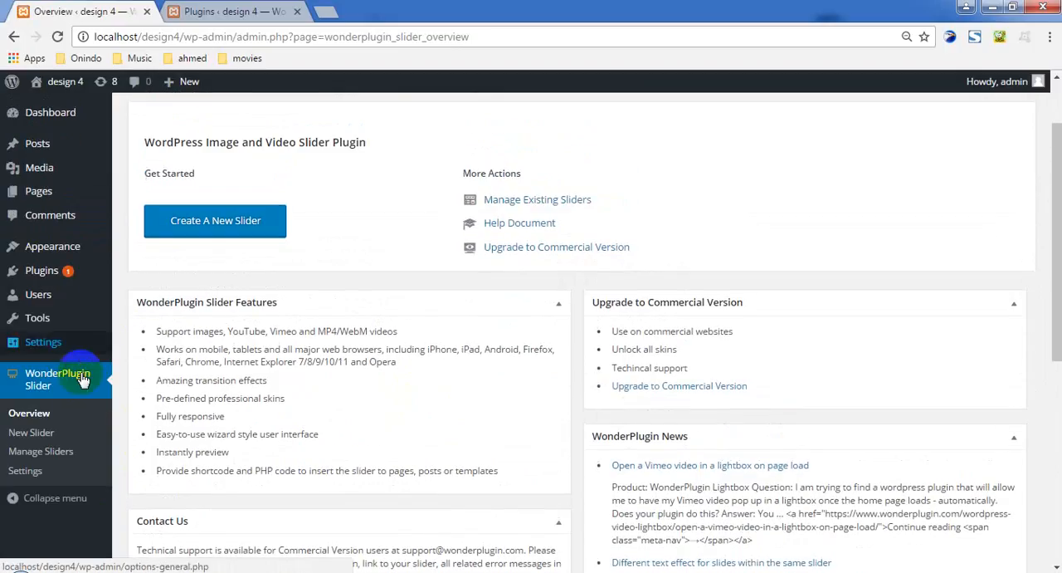
pyautogui.click(72, 450)
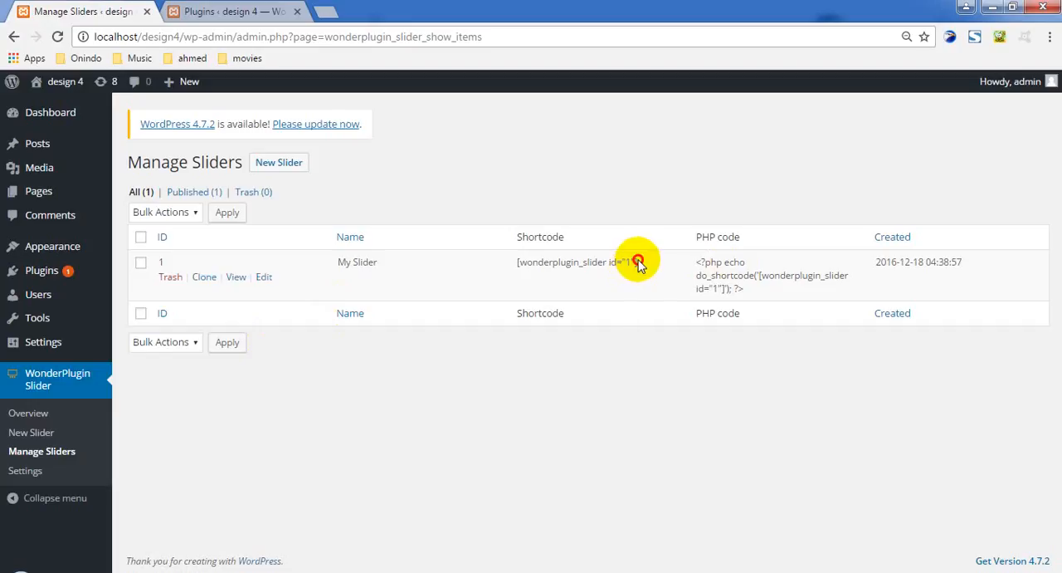
pyautogui.moveTo(639, 264); pyautogui.dragTo(490, 265)
pyautogui.hotkey('ctrl', 'c')
pyautogui.rightClick(556, 269)
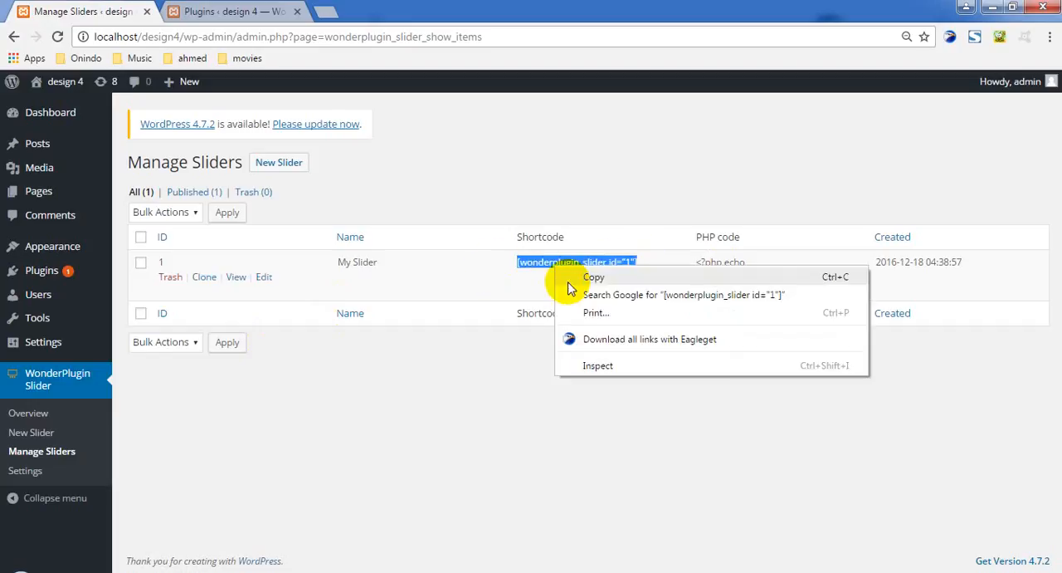
pyautogui.click(593, 277)
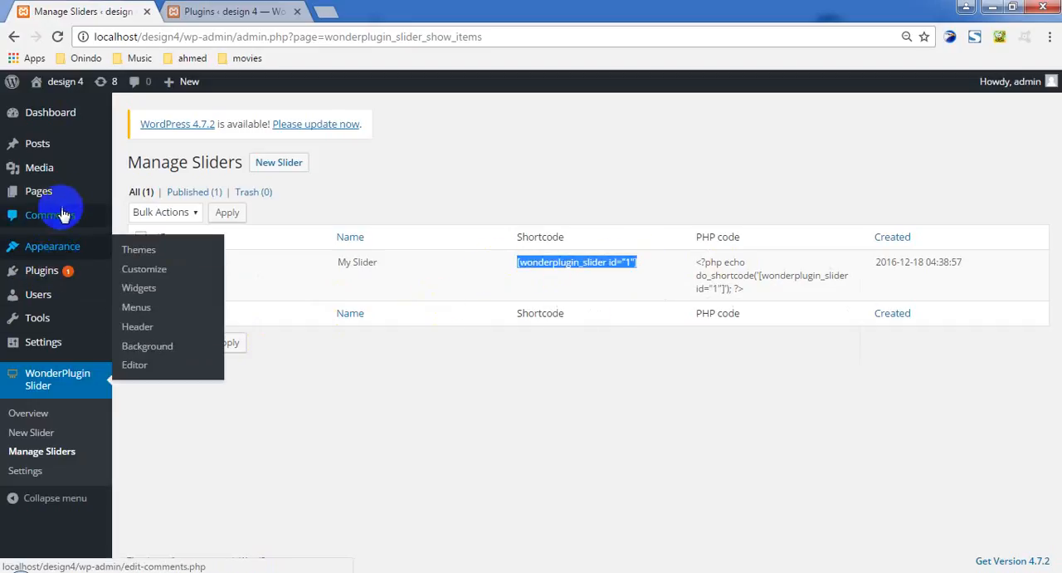
# Reopen the Home page for editing from the list of all pages.
pyautogui.click(125, 196)
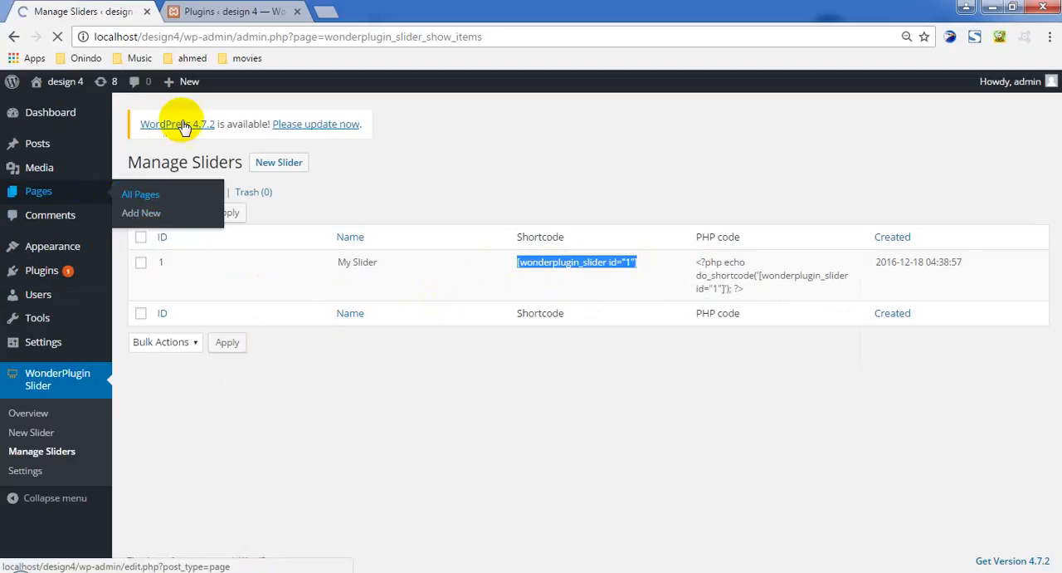
pyautogui.moveTo(168, 326)
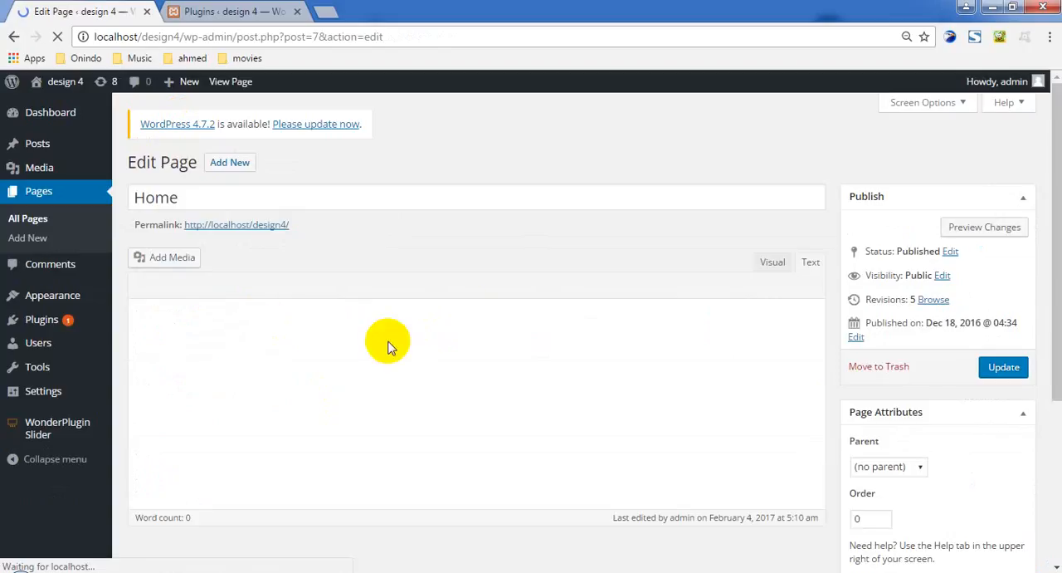
# Add a SiteOrigin Editor widget to the single-column row of the Home page.
pyautogui.click(625, 316)
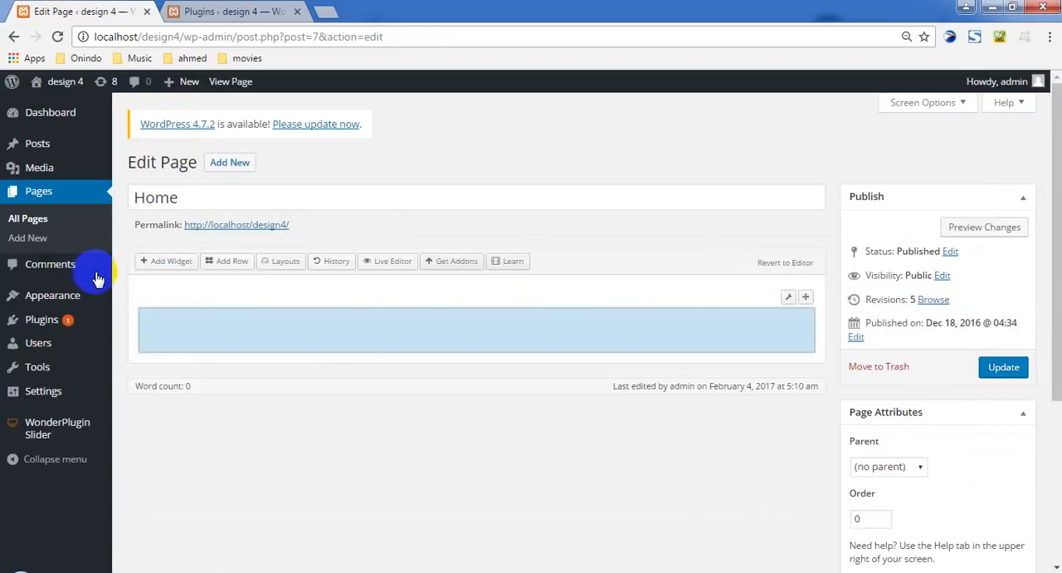
pyautogui.click(181, 262)
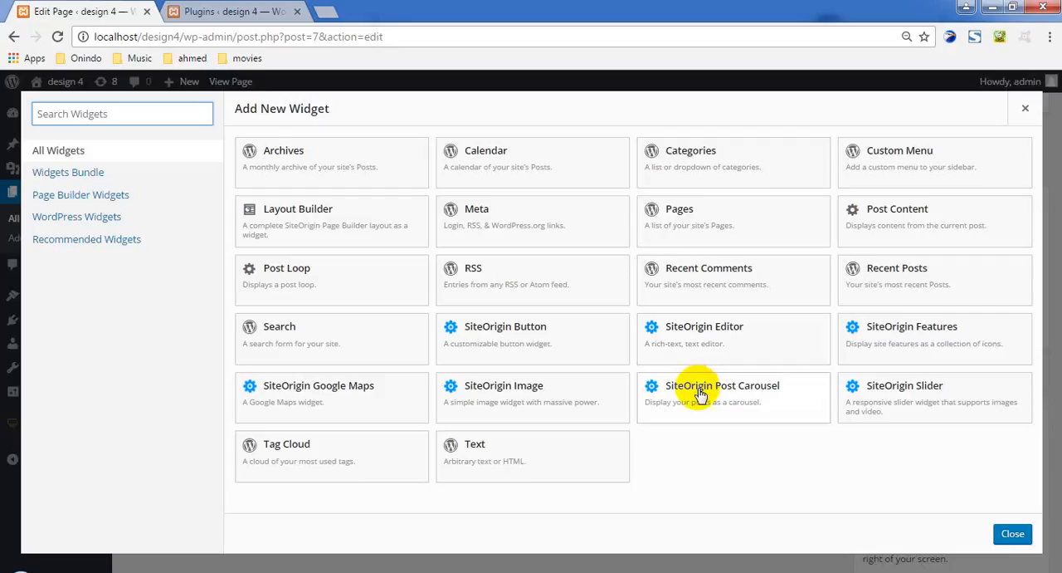
pyautogui.click(743, 348)
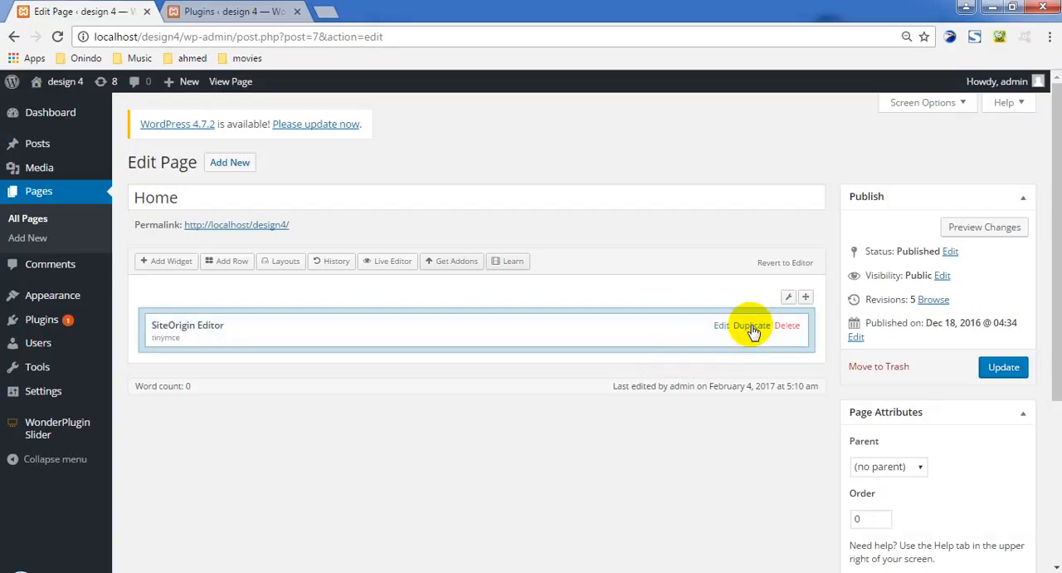
# Paste the shortcode [wonderplugin_slider id="1"] into the SiteOrigin Editor widget and update the Home page.
pyautogui.click(719, 322)
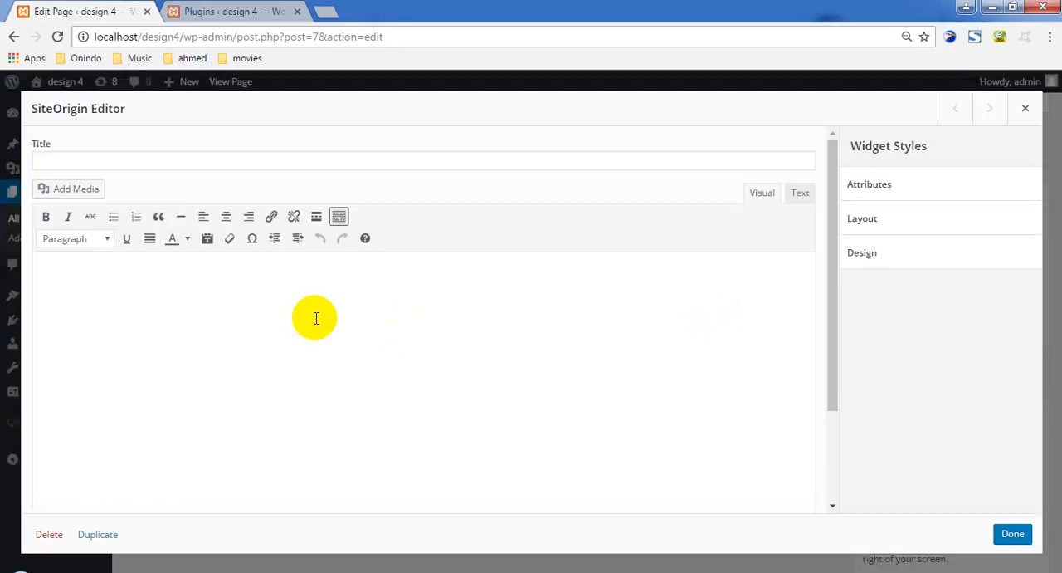
pyautogui.rightClick(316, 320)
pyautogui.click(251, 265)
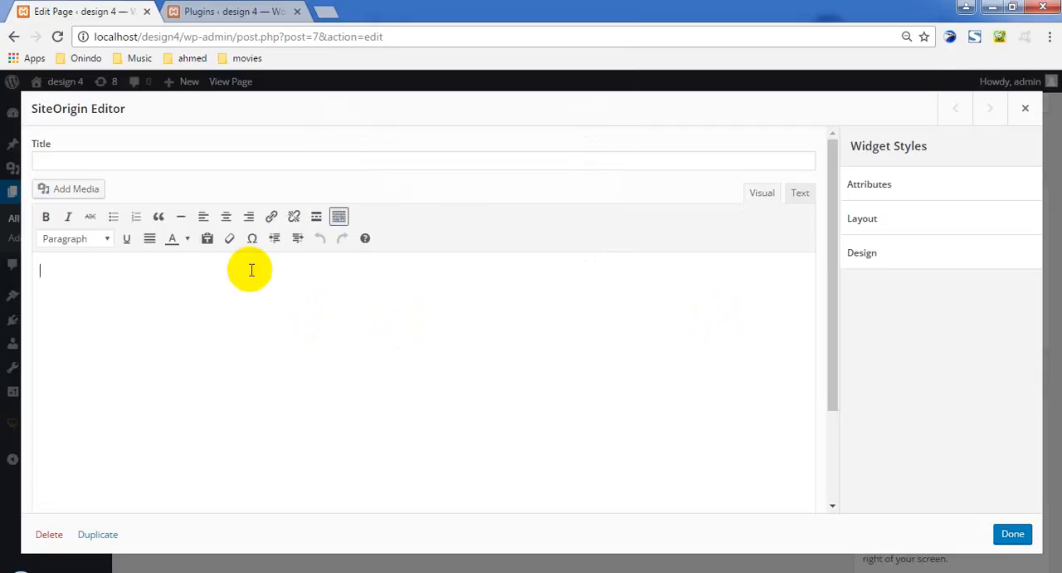
pyautogui.rightClick(254, 279)
pyautogui.click(327, 366)
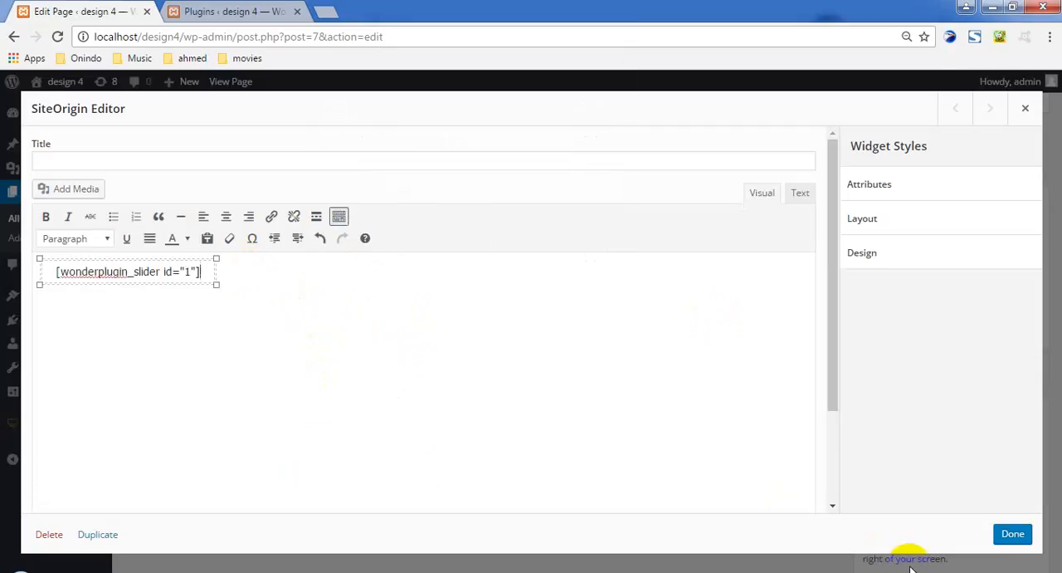
pyautogui.click(1014, 533)
pyautogui.click(1001, 369)
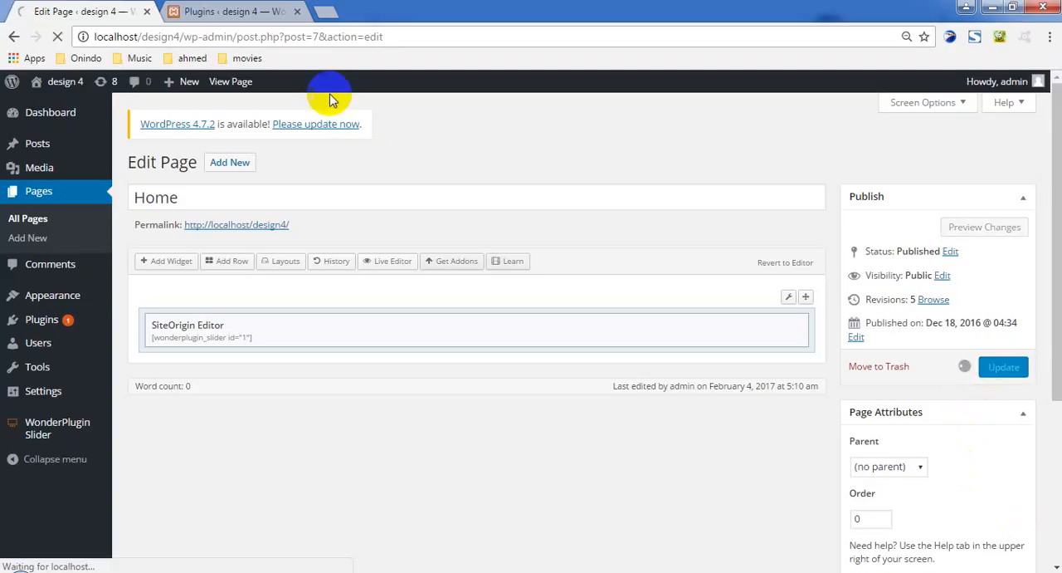
# View the updated Home page in a new browser tab, check how the slider is displayed, and close that tab.
pyautogui.click(235, 10)
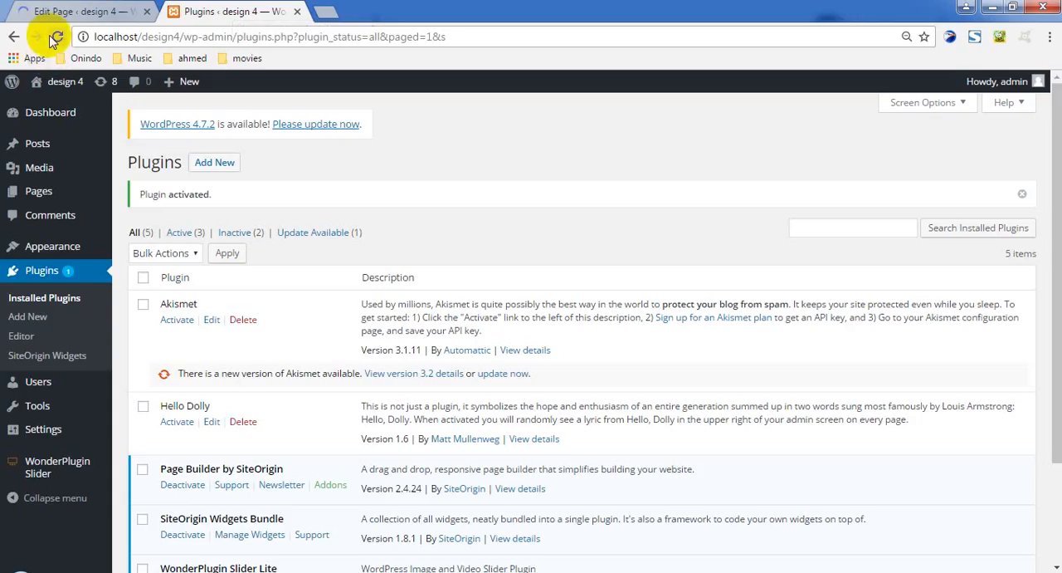
pyautogui.click(110, 11)
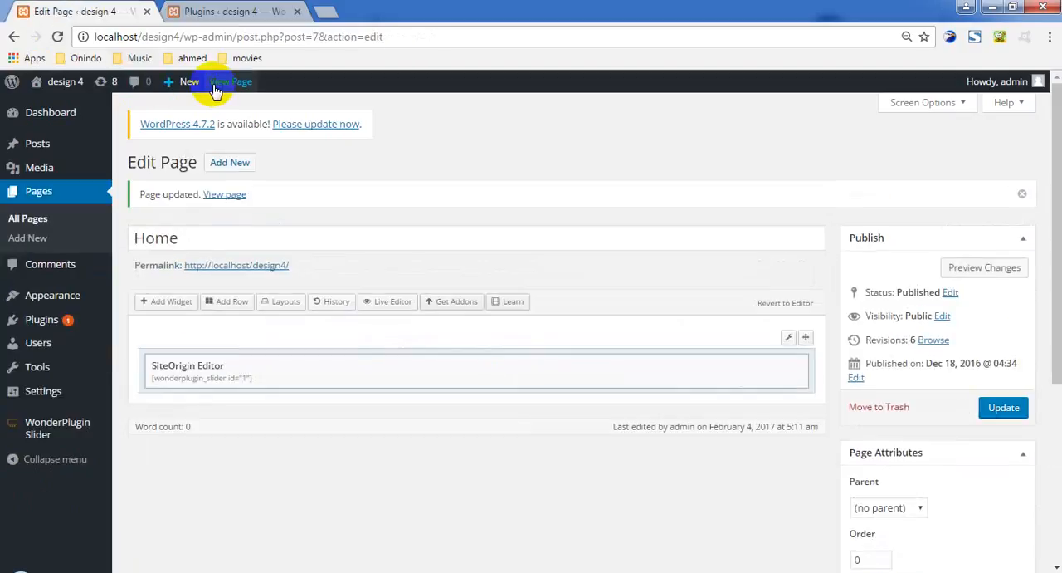
pyautogui.rightClick(216, 86)
pyautogui.click(245, 99)
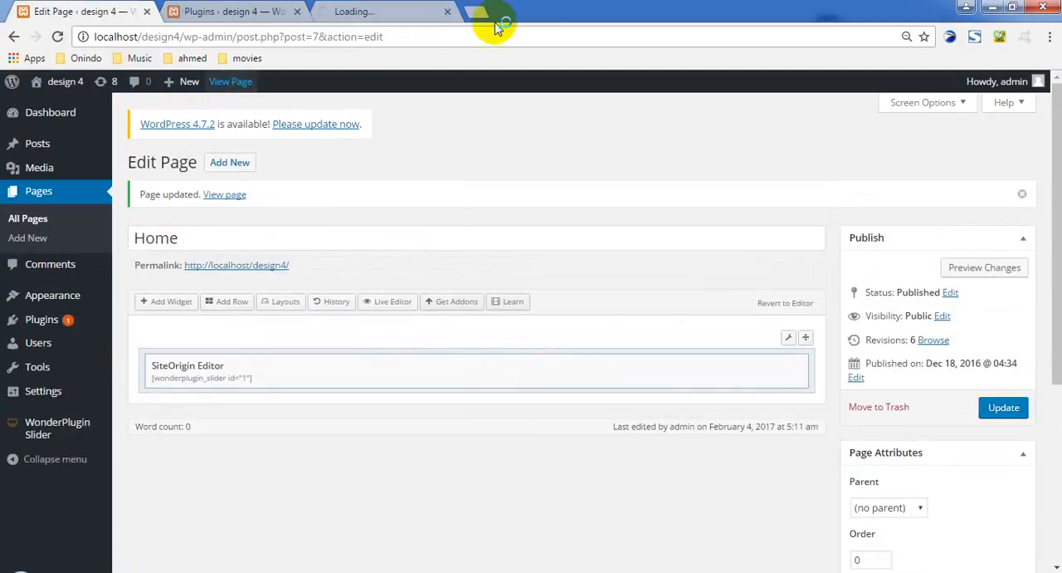
pyautogui.click(393, 13)
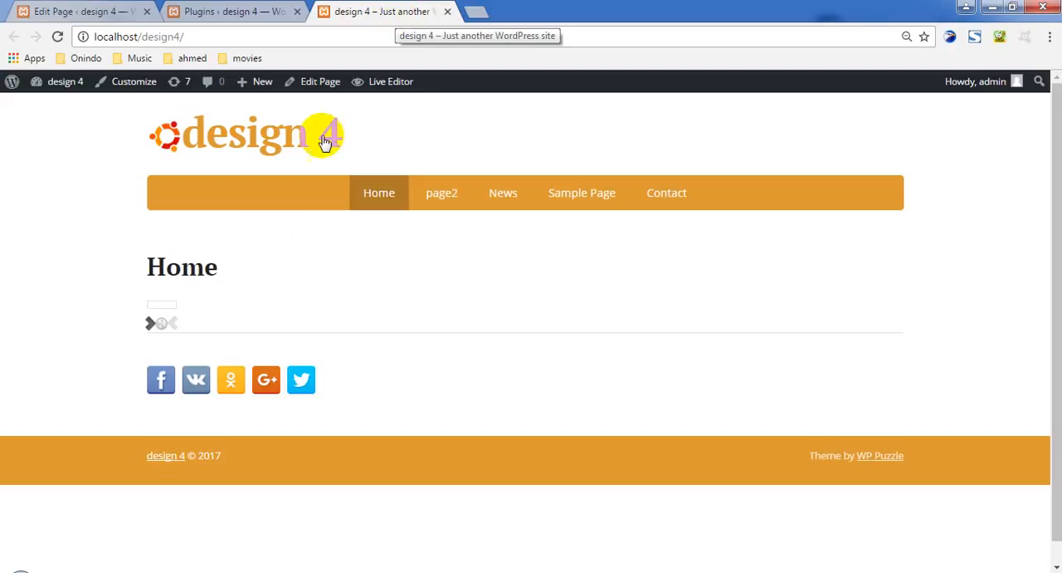
pyautogui.click(169, 308)
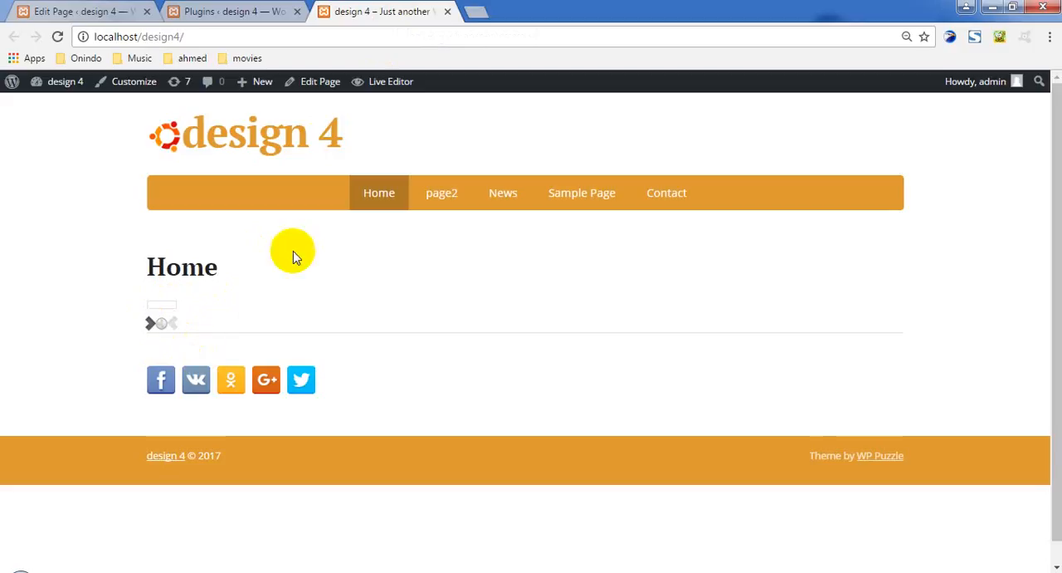
pyautogui.click(447, 11)
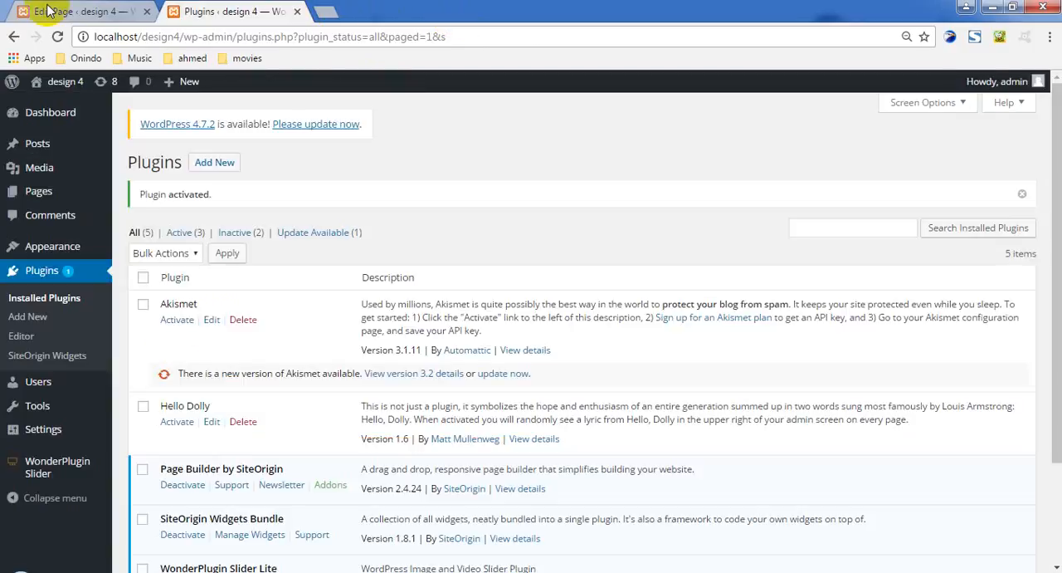
# Open the Home page for editing in the second browser tab and delete its SiteOrigin Editor widget.
pyautogui.click(85, 438)
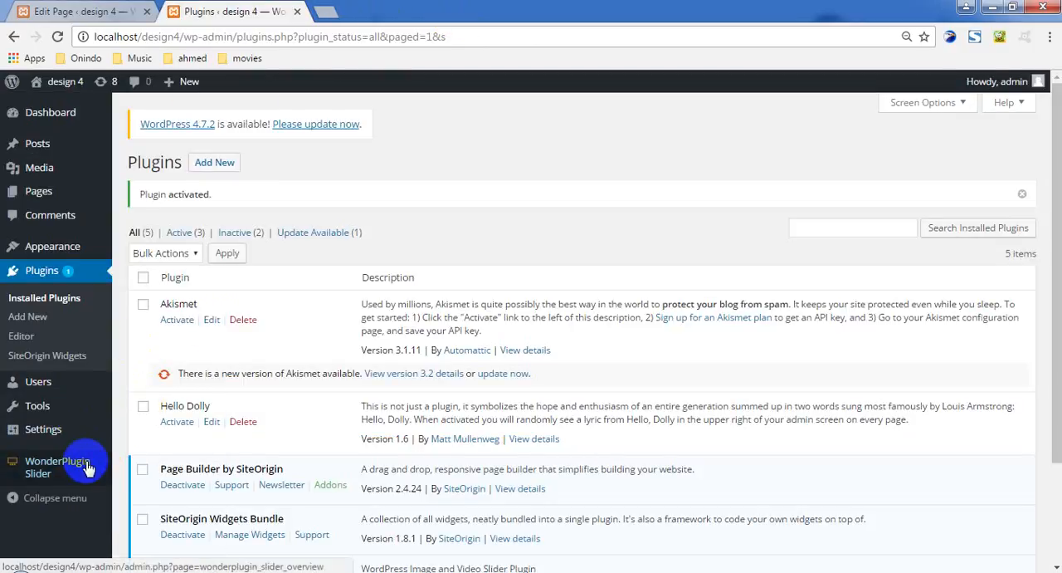
pyautogui.click(82, 297)
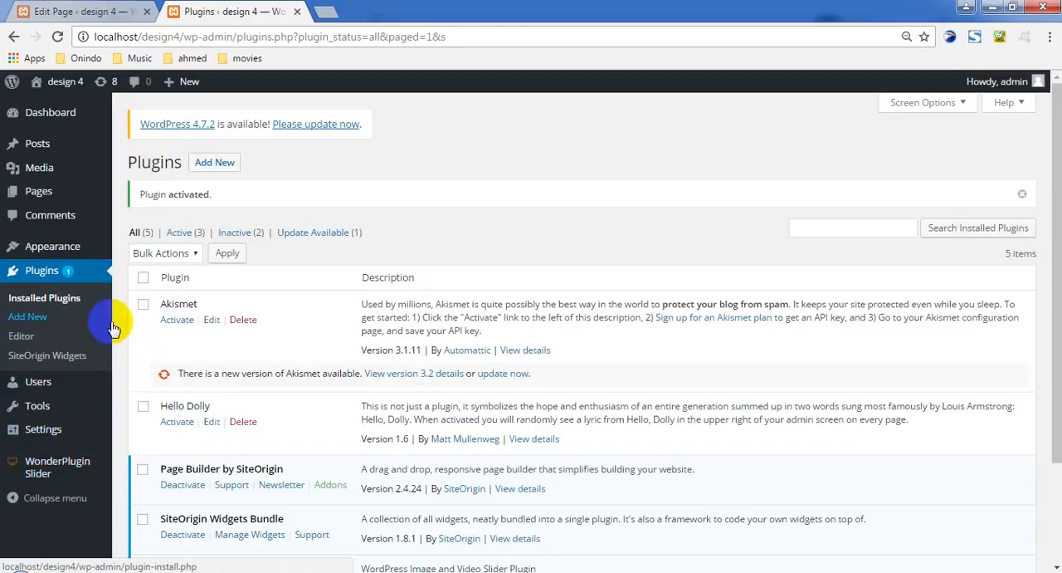
pyautogui.click(56, 191)
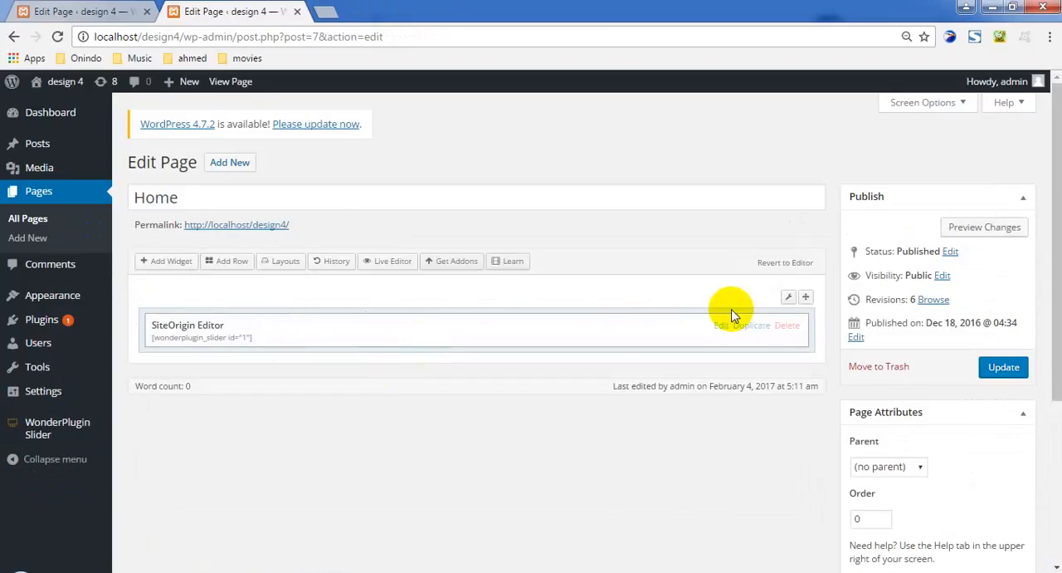
pyautogui.click(787, 326)
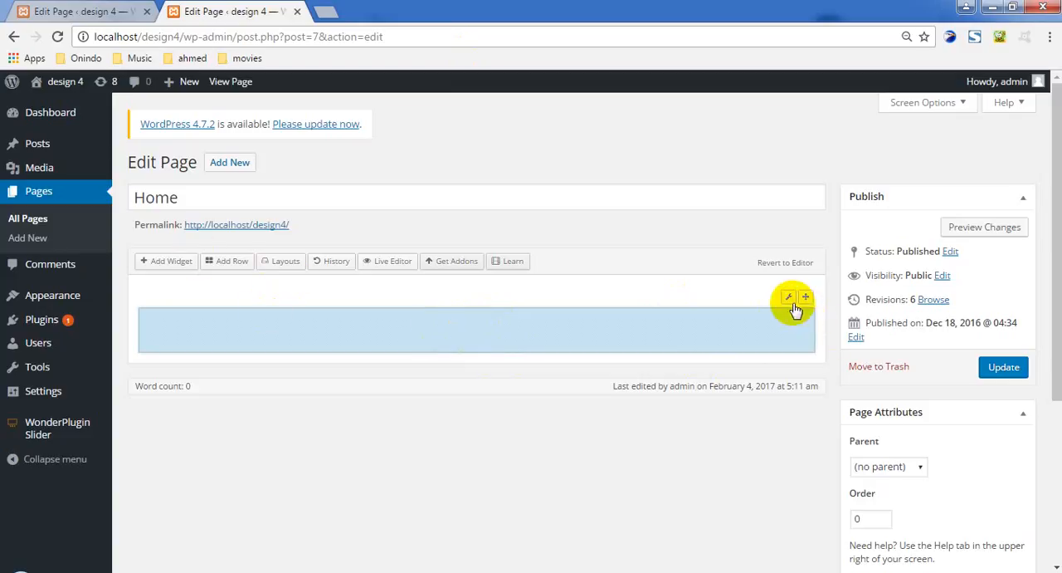
# Change the emptied row's layout to 3 even columns in the second tab's page editor.
pyautogui.moveTo(787, 302)
pyautogui.click(738, 316)
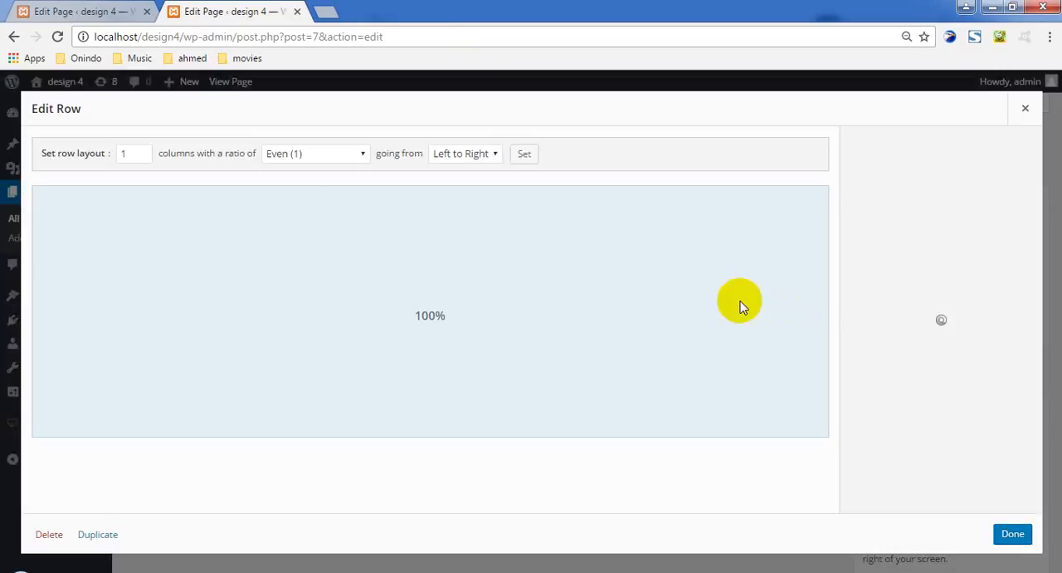
pyautogui.click(143, 154)
pyautogui.click(143, 154)
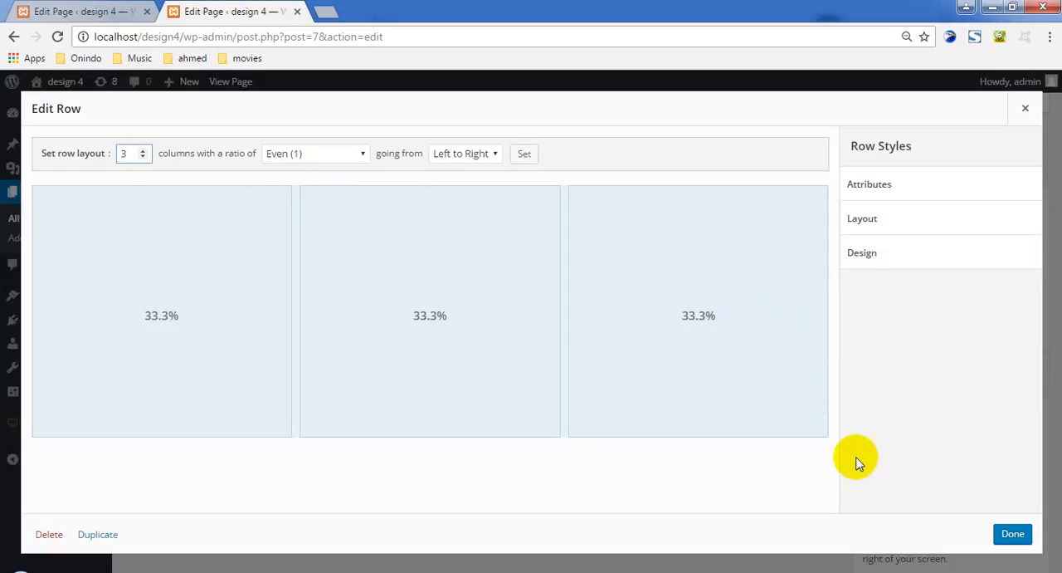
pyautogui.click(1013, 533)
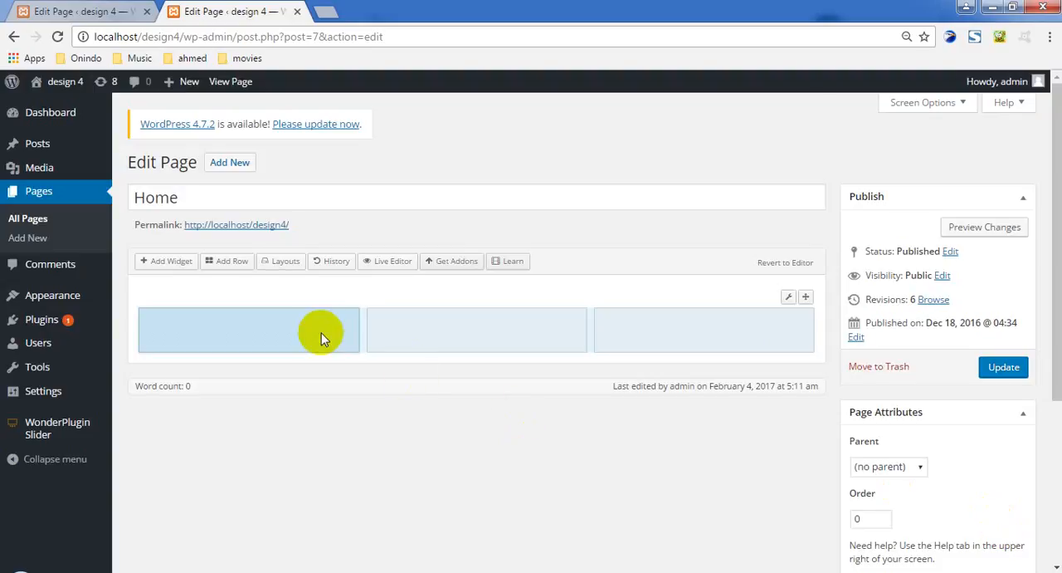
# Search the web for lorem ipsum in a new tab and copy the first filler paragraph from generator.lorem-ipsum.info.
pyautogui.click(325, 11)
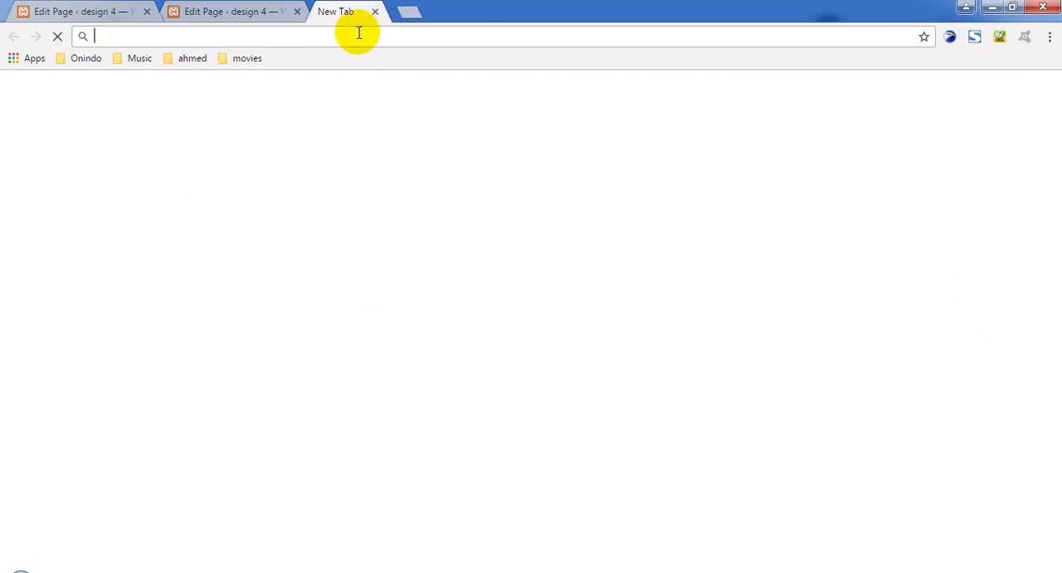
pyautogui.write('lor')
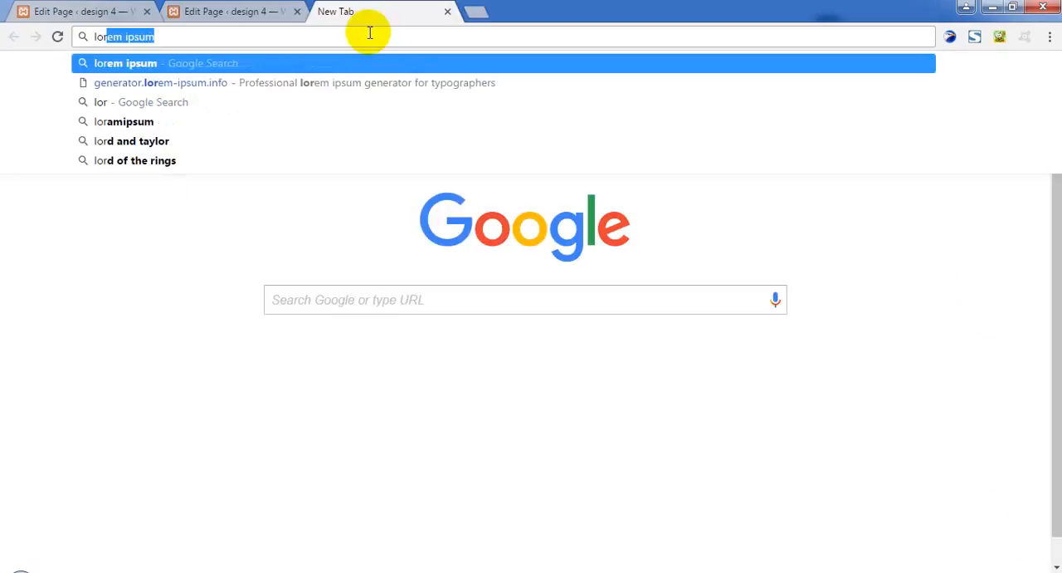
pyautogui.press('Return')
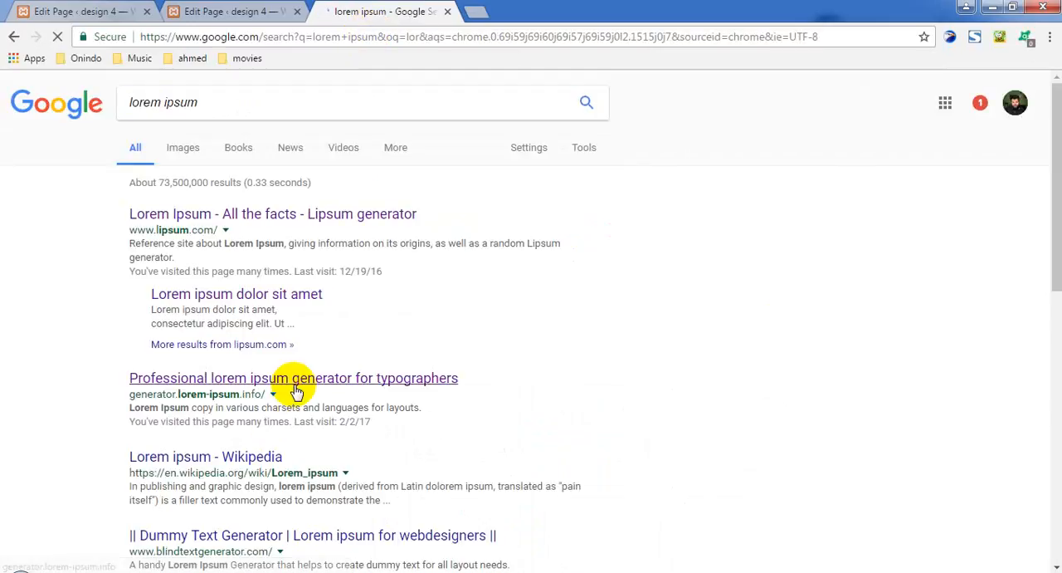
pyautogui.click(292, 384)
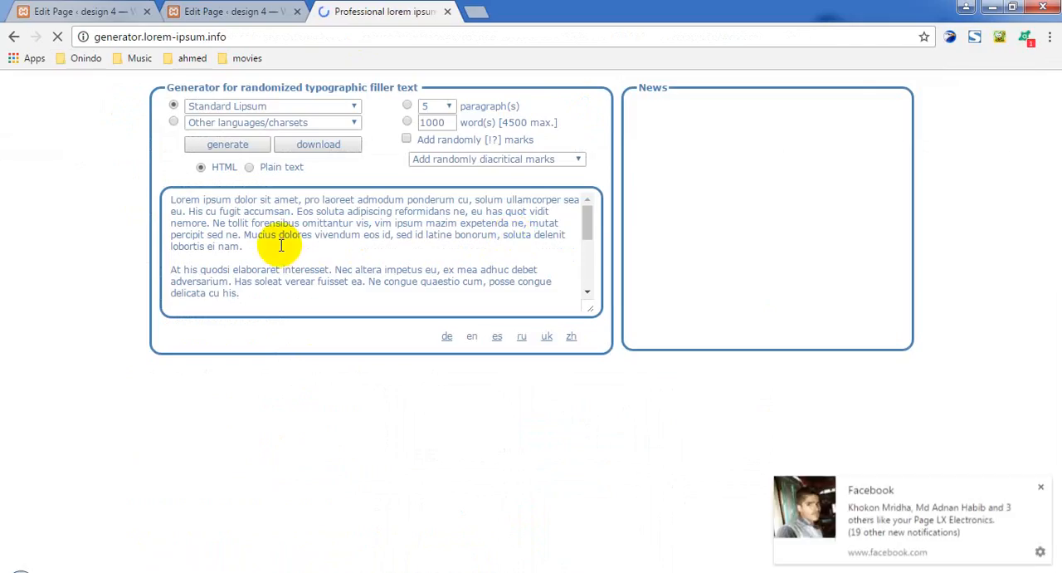
pyautogui.moveTo(239, 245); pyautogui.dragTo(95, 196)
pyautogui.rightClick(124, 217)
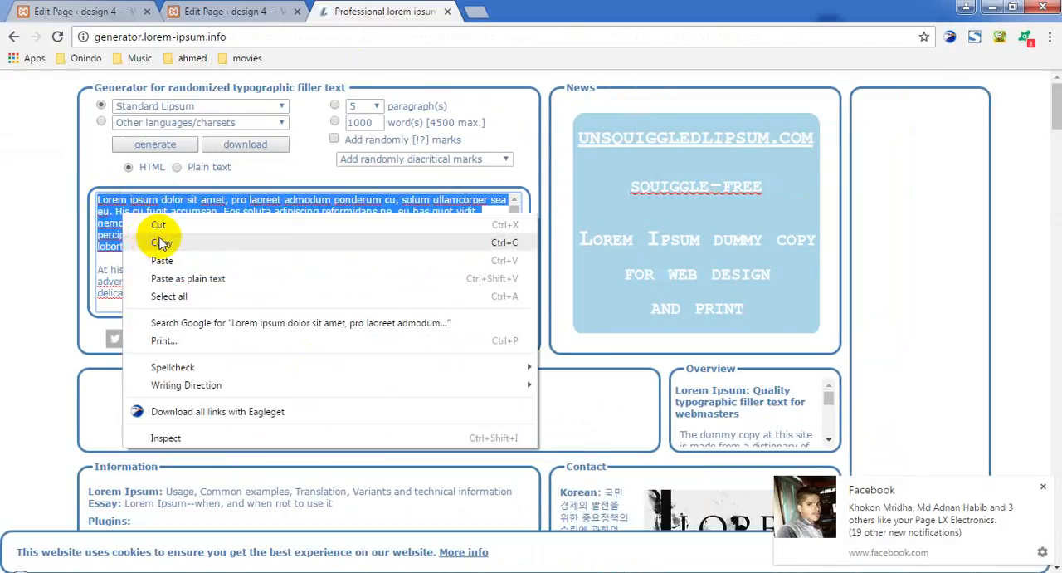
pyautogui.click(161, 242)
# Return to the first tab's Home page editor and delete the SiteOrigin Editor widget holding the slider shortcode.
pyautogui.click(33, 12)
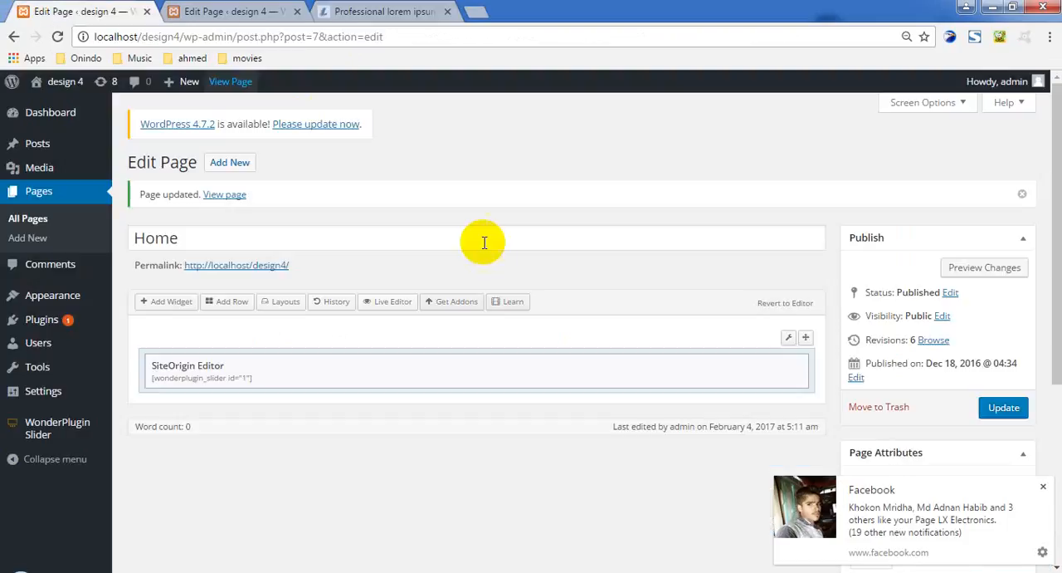
pyautogui.moveTo(723, 372)
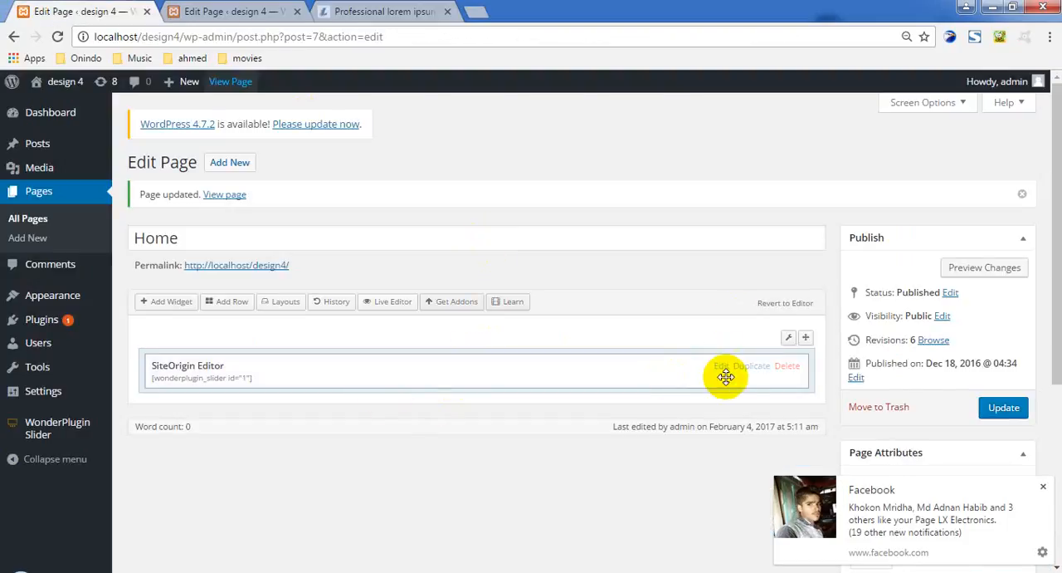
pyautogui.click(789, 366)
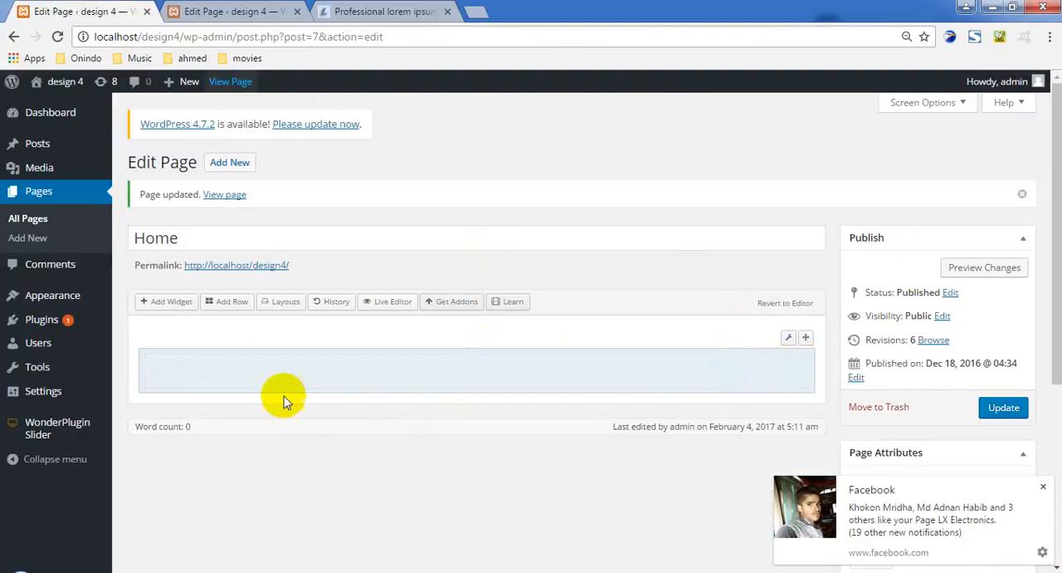
# Set the empty row's layout to 3 even columns and dismiss the Facebook notification covering the dialog.
pyautogui.moveTo(790, 339)
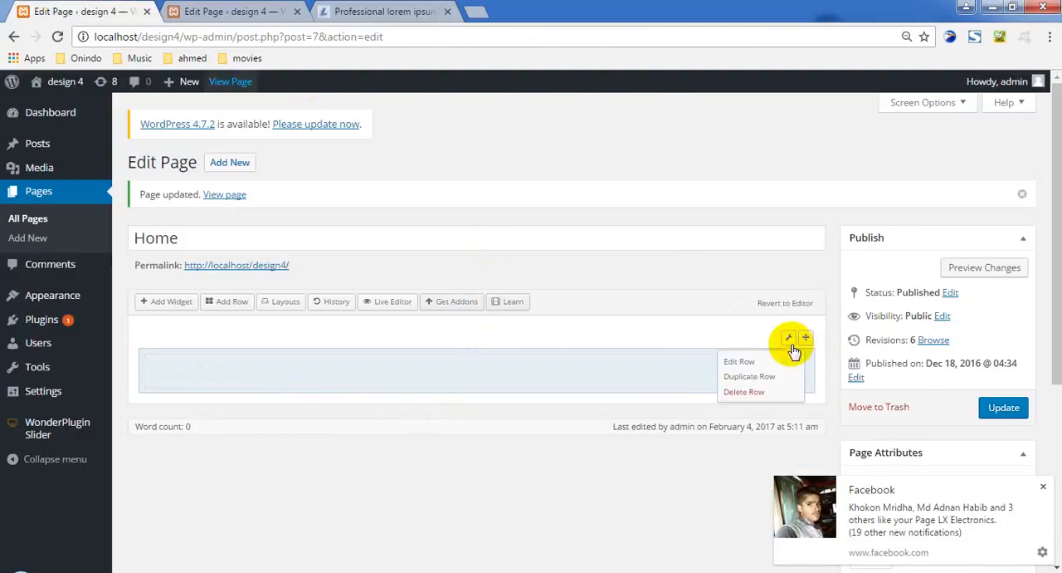
pyautogui.click(741, 362)
pyautogui.click(143, 151)
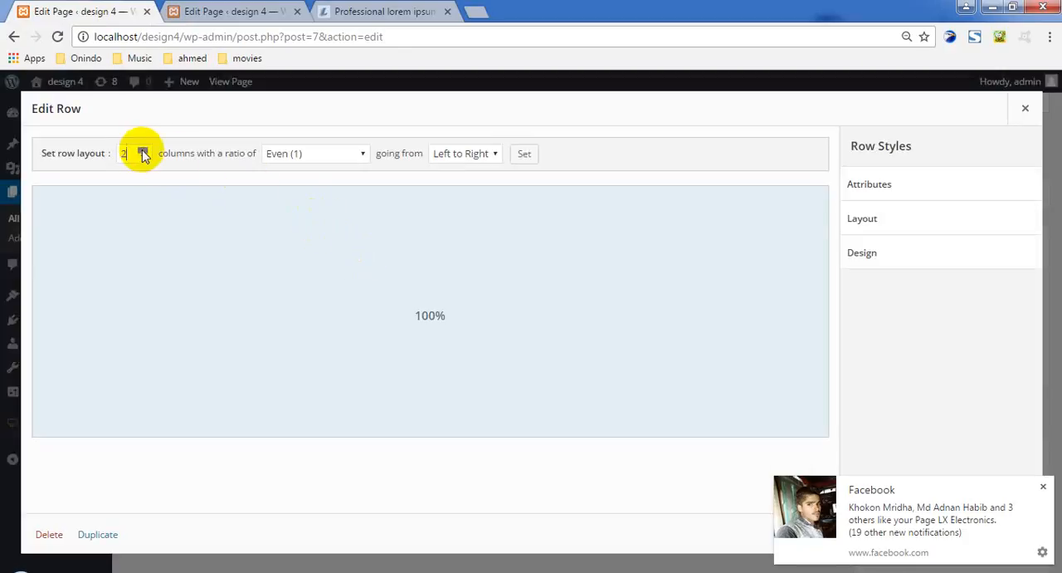
pyautogui.click(142, 152)
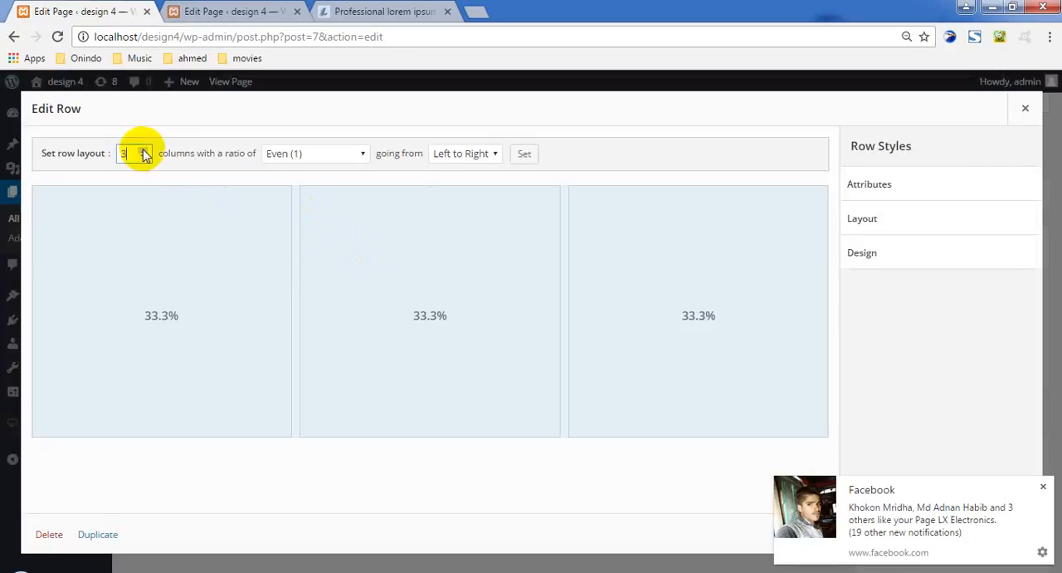
pyautogui.click(1043, 487)
pyautogui.click(1014, 534)
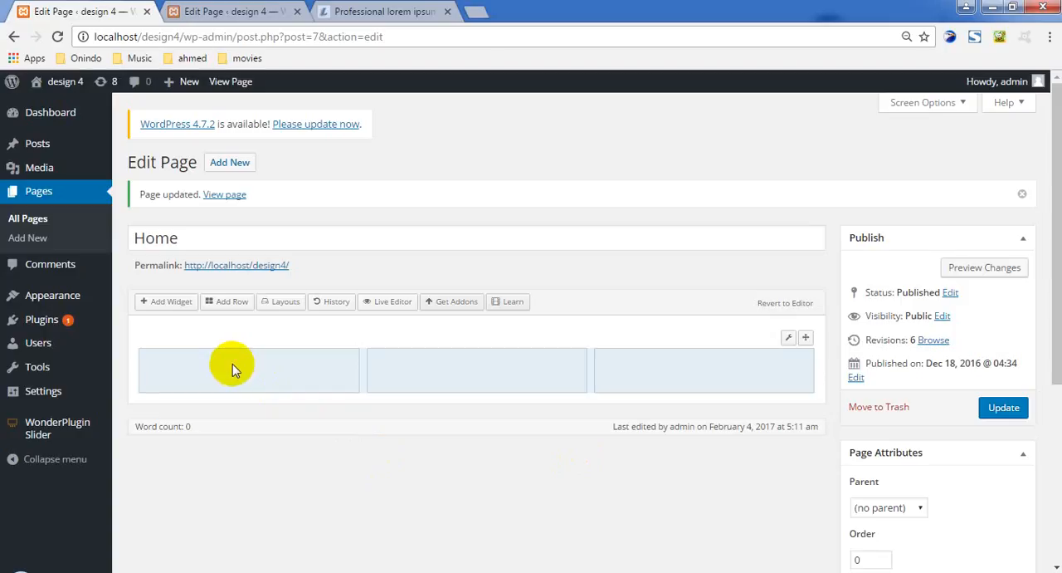
# Add a SiteOrigin Editor widget to the row's first column and paste the copied lorem ipsum paragraph as its content.
pyautogui.click(181, 304)
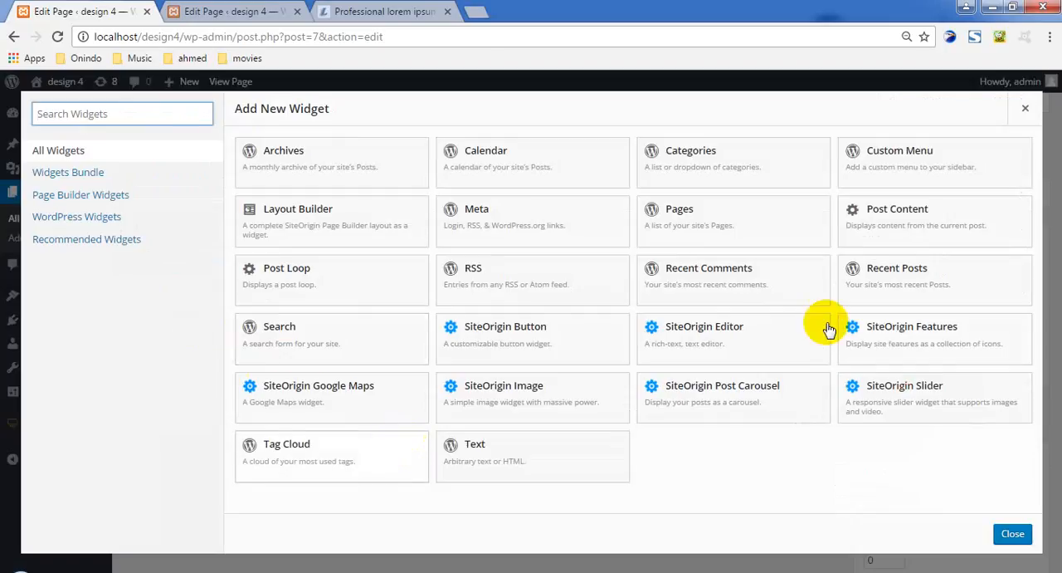
pyautogui.click(765, 345)
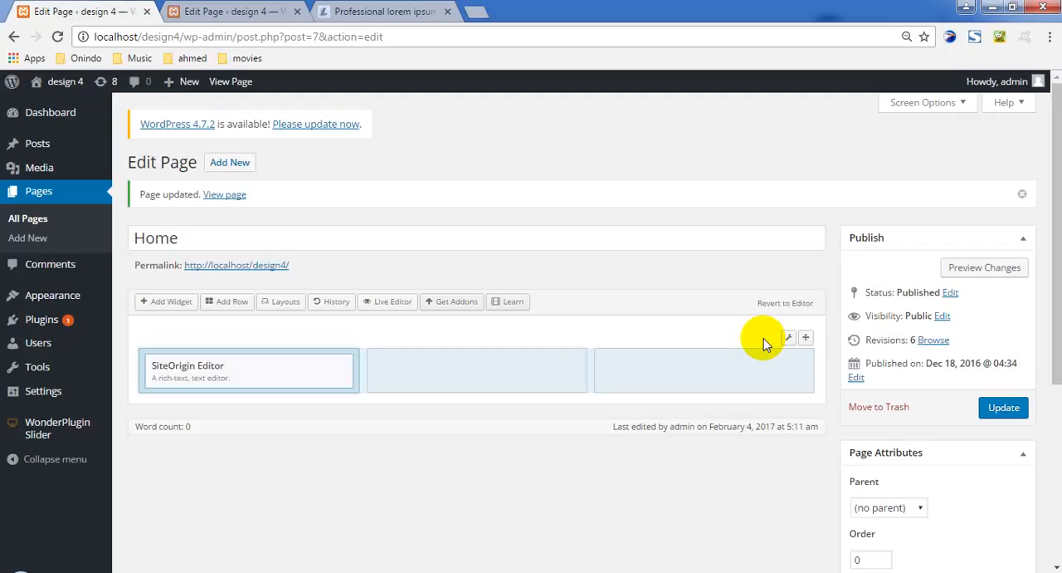
pyautogui.click(263, 365)
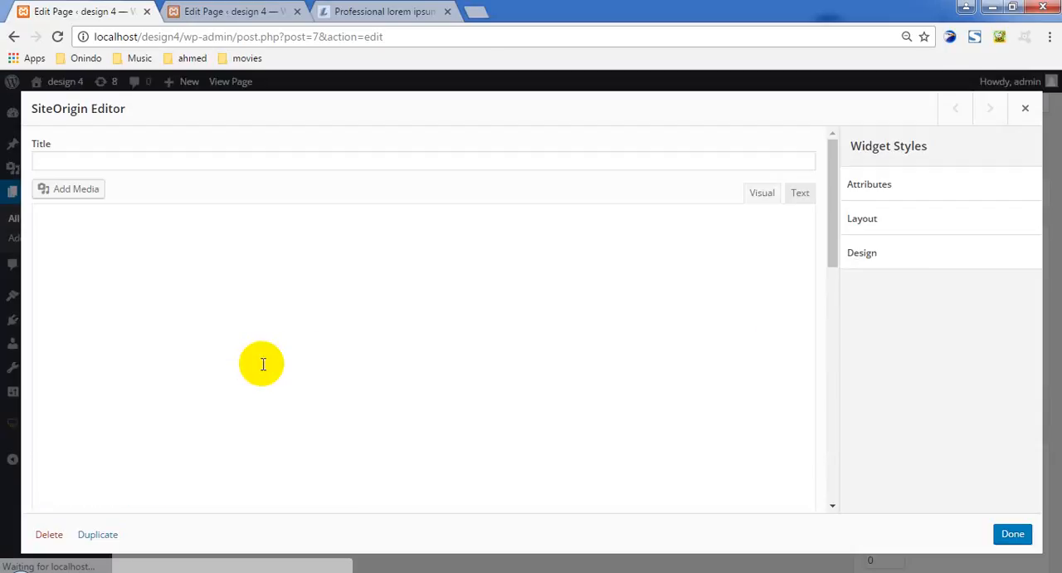
pyautogui.click(263, 364)
pyautogui.hotkey('ctrl', 'v')
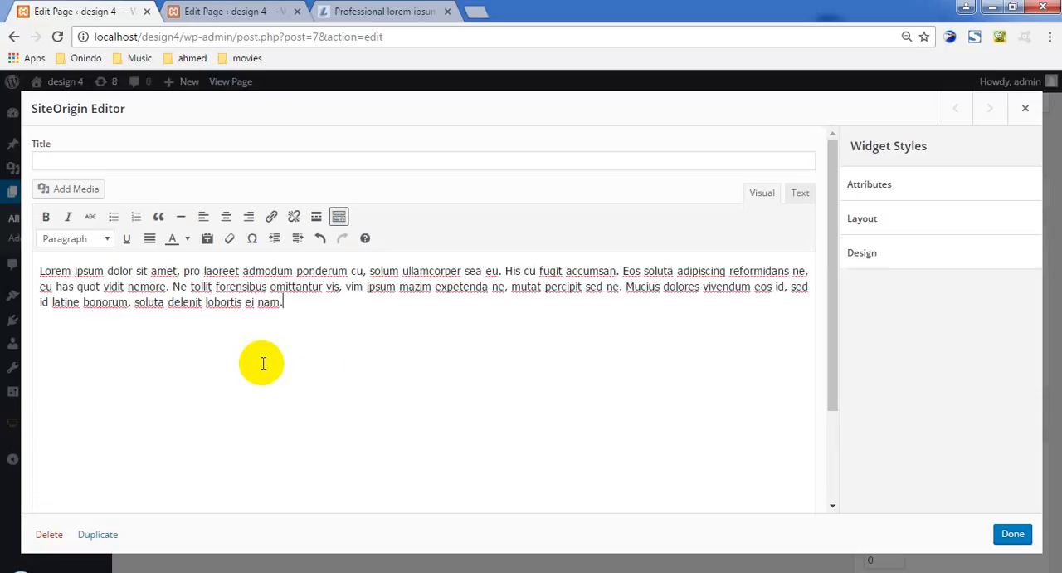
pyautogui.click(1015, 534)
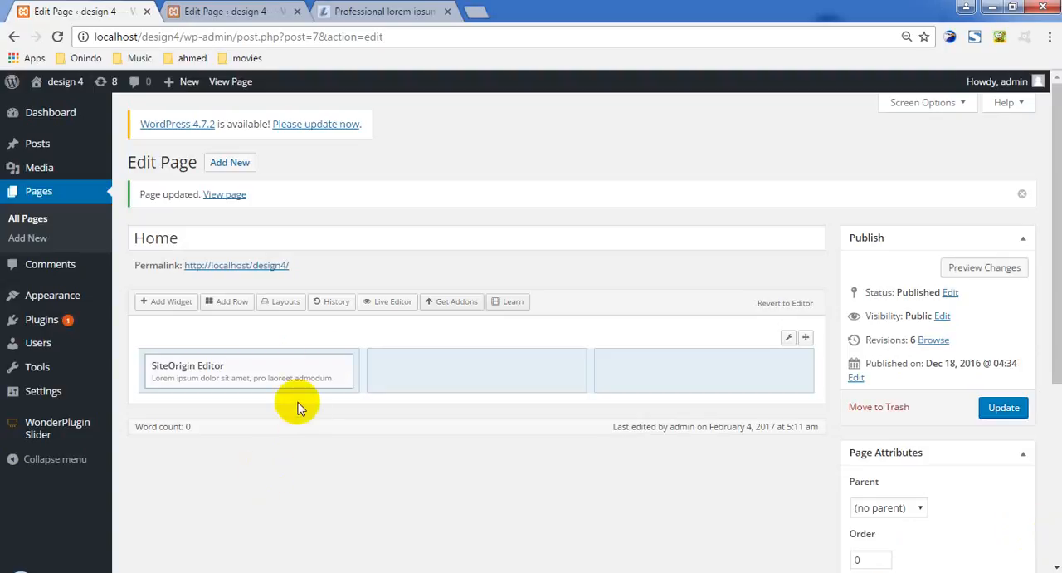
# Duplicate the lorem ipsum editor widget twice, placing one copy in the second column and one in the third.
pyautogui.click(297, 369)
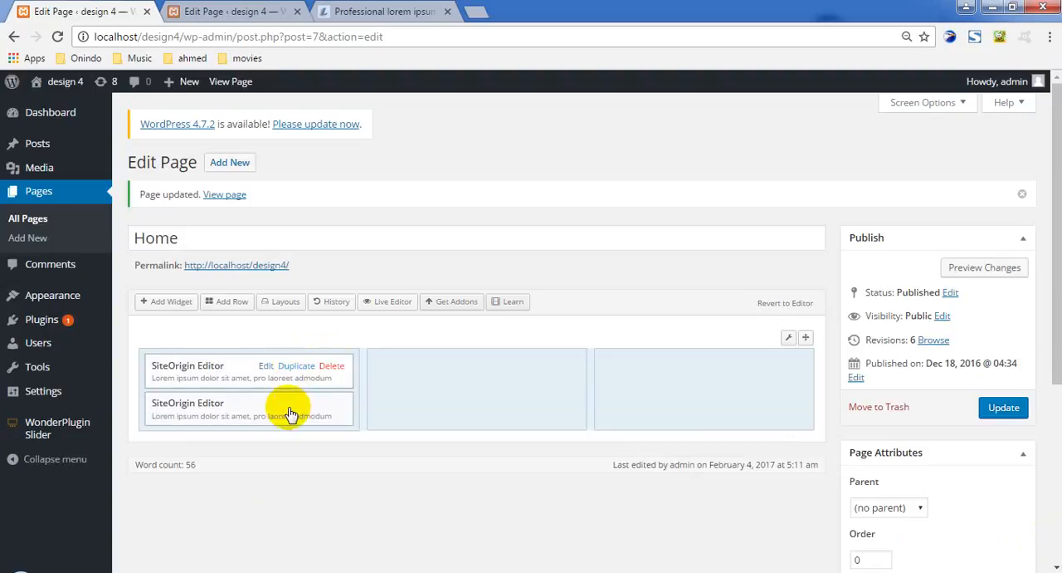
pyautogui.moveTo(285, 405); pyautogui.dragTo(538, 386)
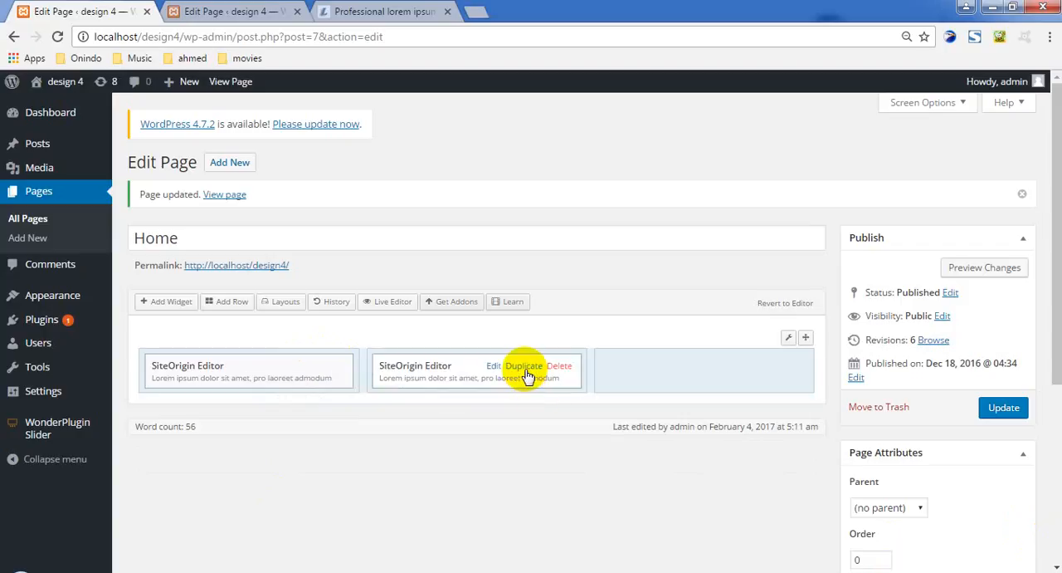
pyautogui.click(525, 368)
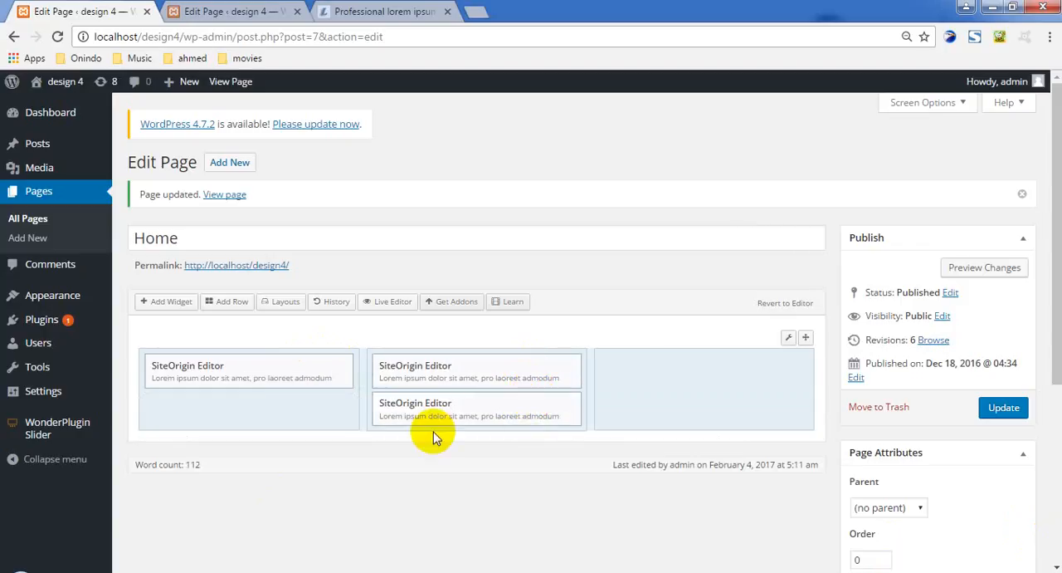
pyautogui.moveTo(440, 416); pyautogui.dragTo(700, 378)
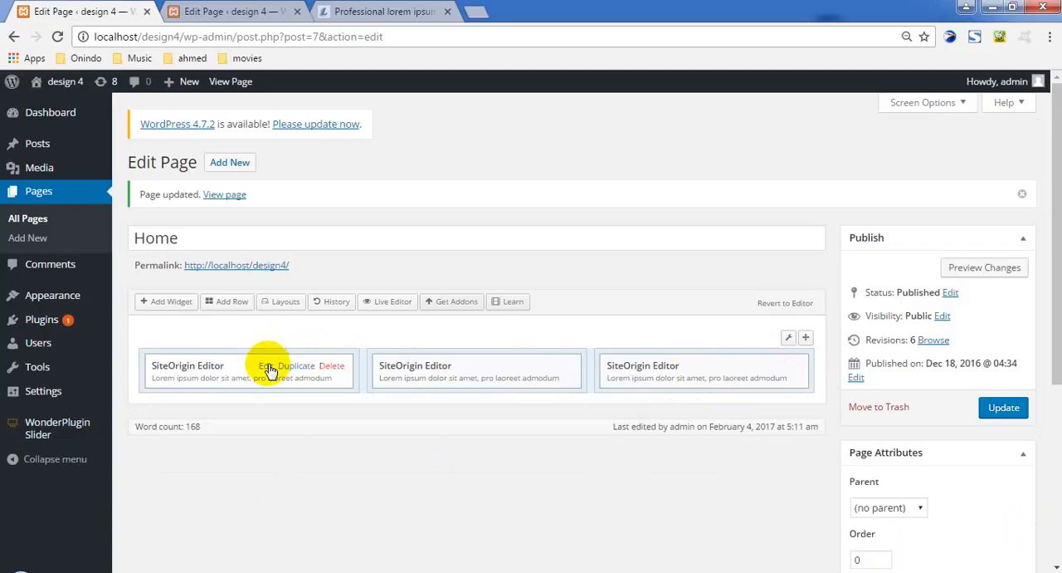
# Set the first column widget's background color to #c6c6c6 in its design styles and copy that hex code.
pyautogui.click(266, 365)
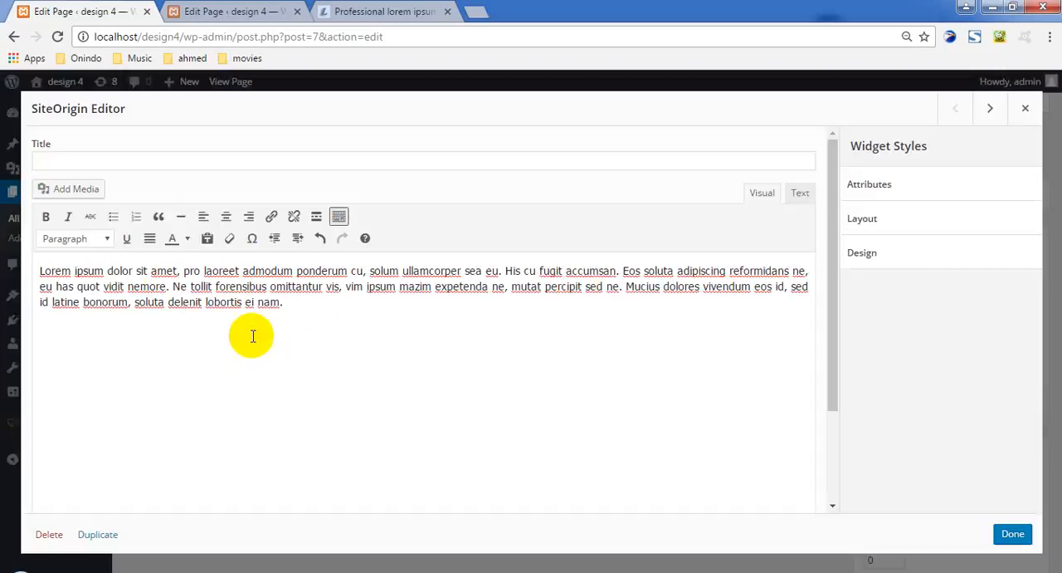
pyautogui.click(964, 239)
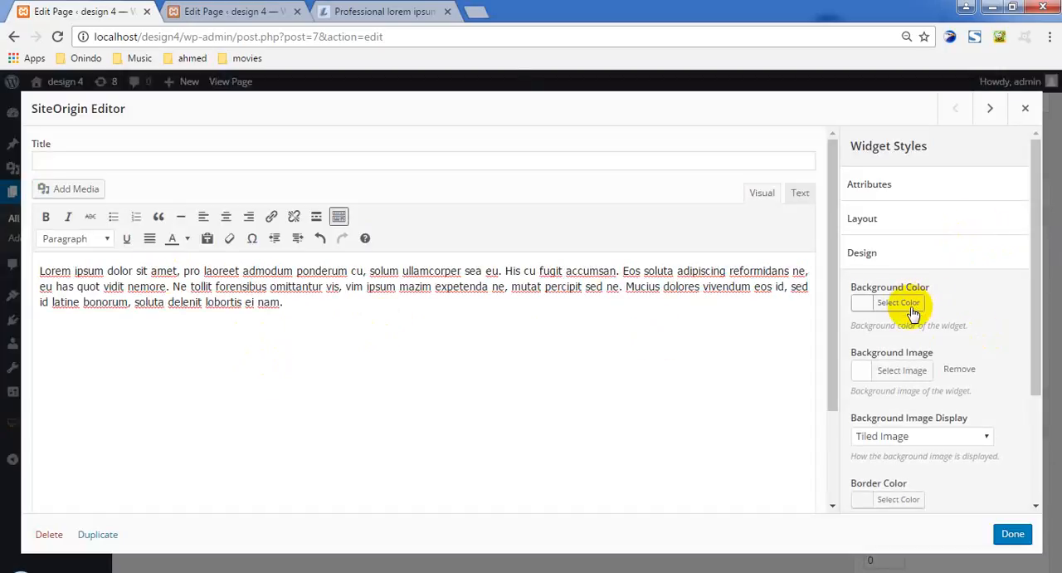
pyautogui.click(866, 304)
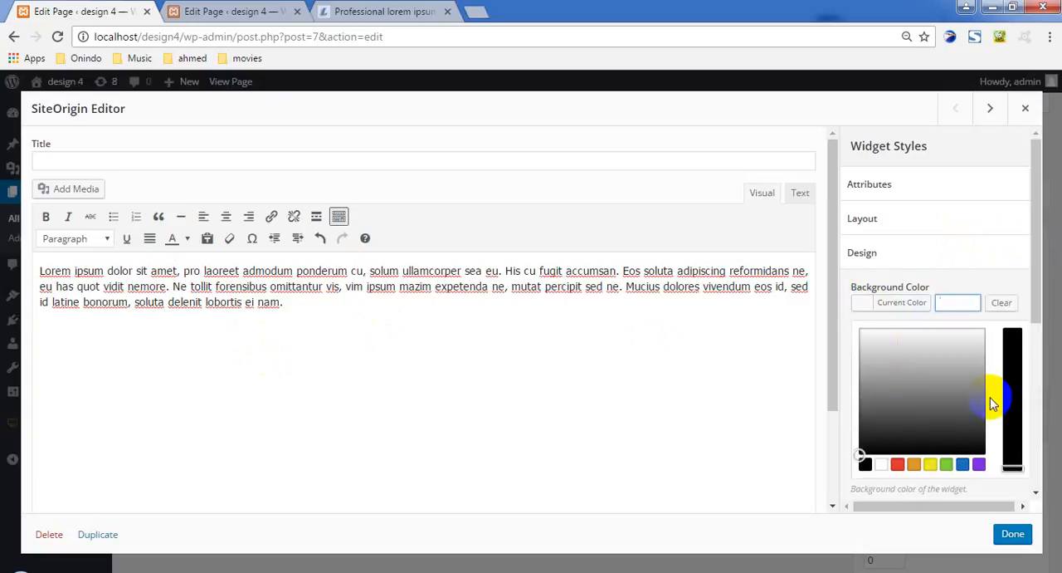
pyautogui.click(981, 371)
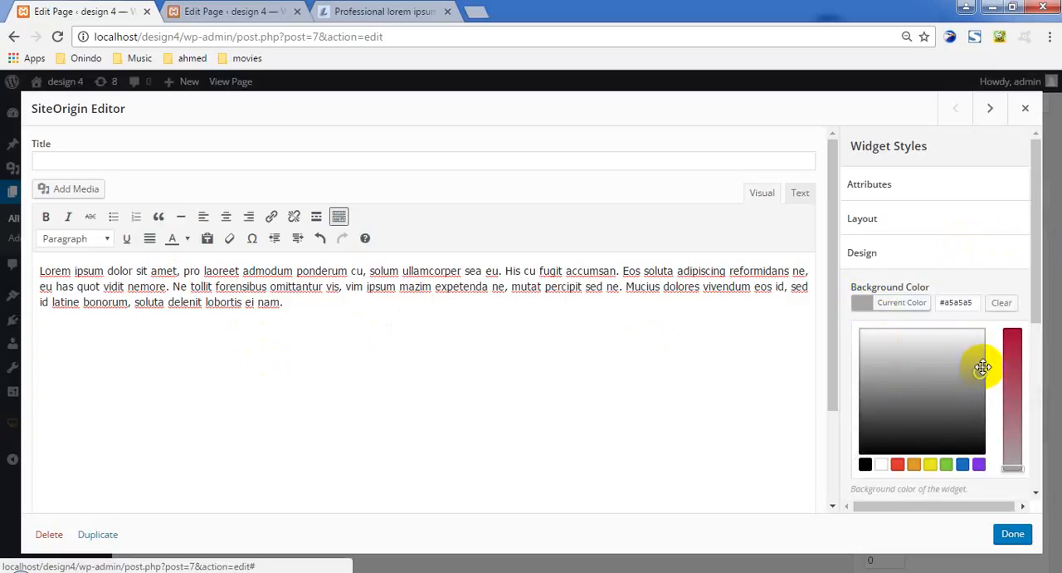
pyautogui.moveTo(979, 366); pyautogui.dragTo(981, 355)
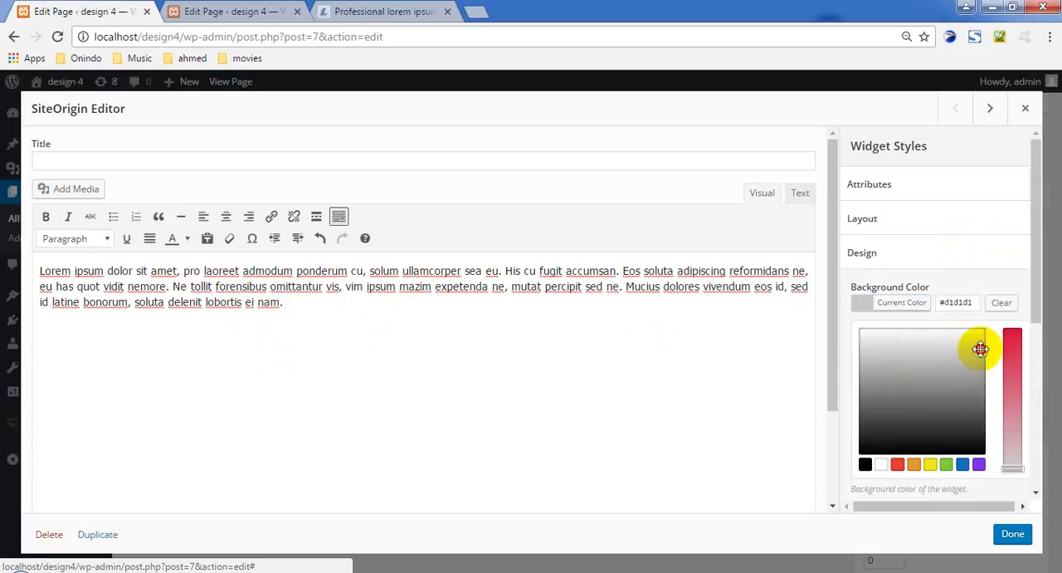
pyautogui.moveTo(962, 312); pyautogui.dragTo(936, 307)
pyautogui.rightClick(959, 303)
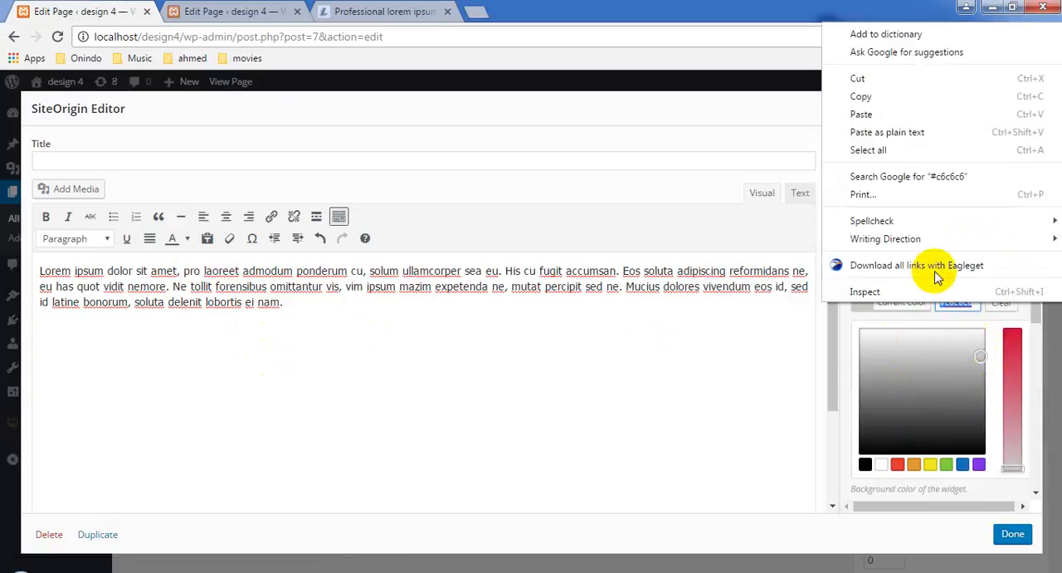
pyautogui.click(905, 93)
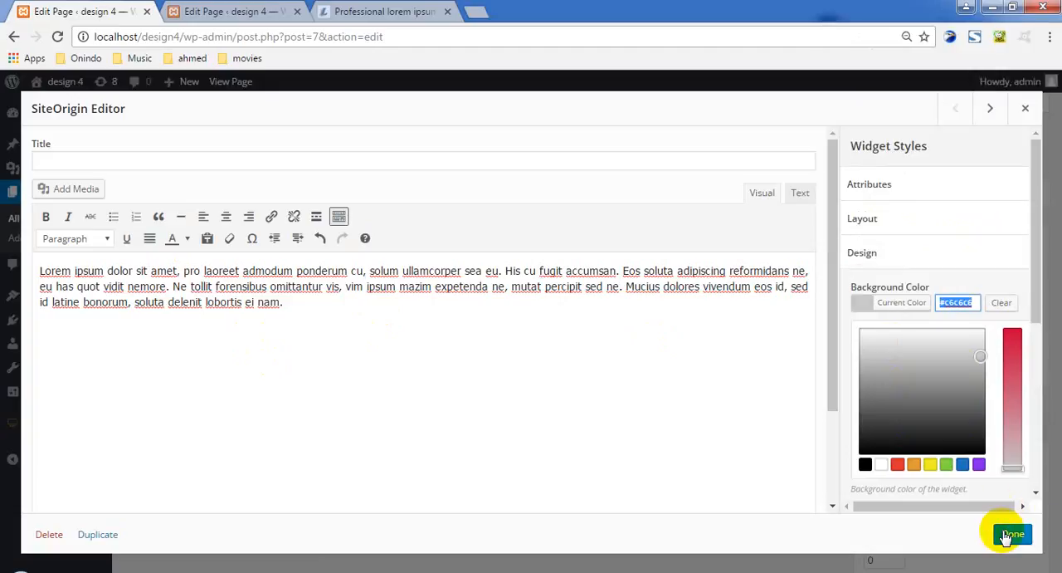
pyautogui.click(1015, 532)
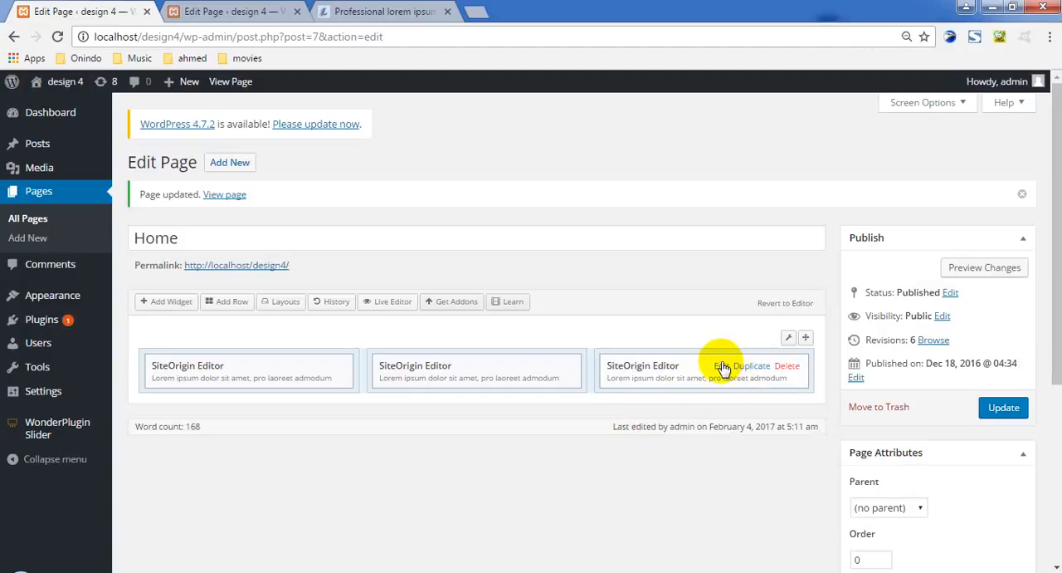
# Apply the copied background color #c6c6c6 to the third column's SiteOrigin Editor widget.
pyautogui.click(721, 365)
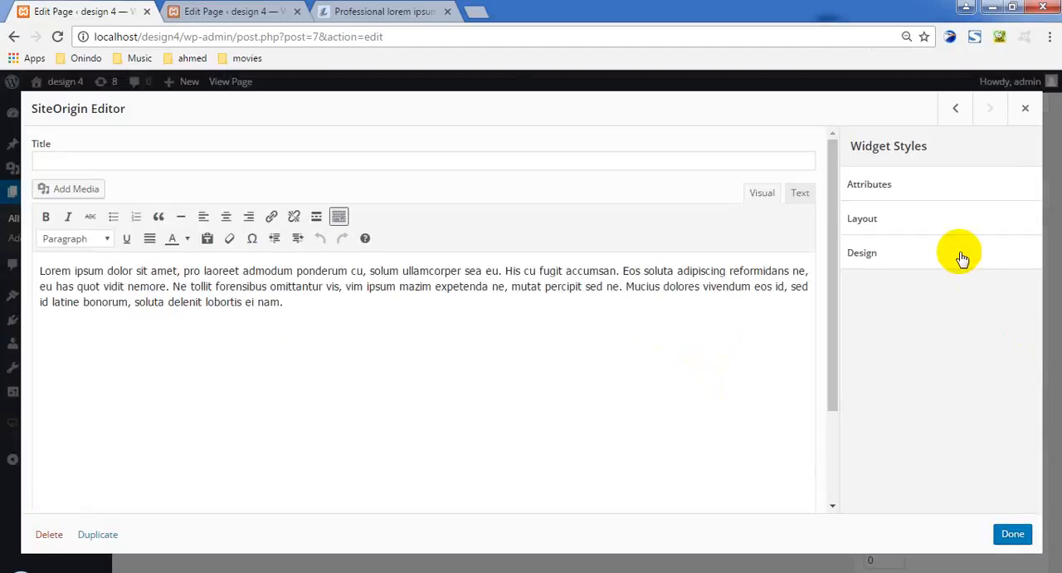
pyautogui.click(935, 254)
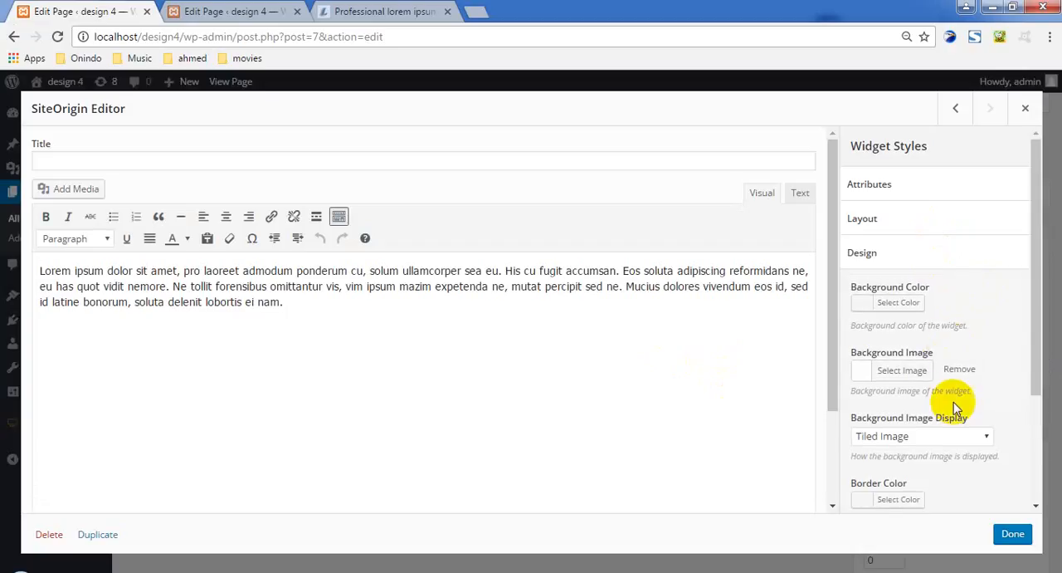
pyautogui.click(863, 305)
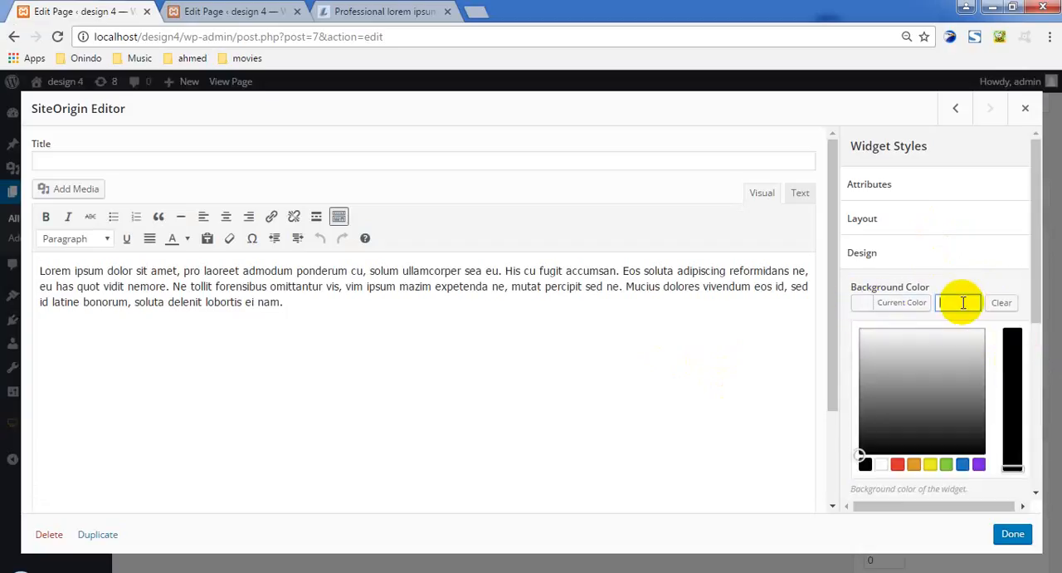
pyautogui.write('#c8c8c8')
pyautogui.click(1019, 540)
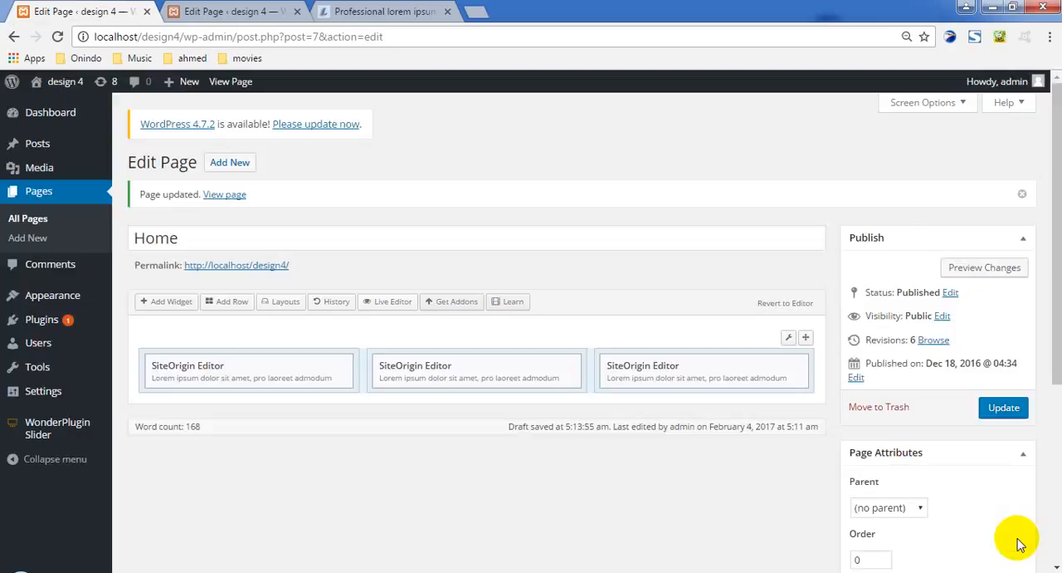
# Update the Home page and close the duplicate page editor tab.
pyautogui.click(1004, 408)
pyautogui.click(217, 14)
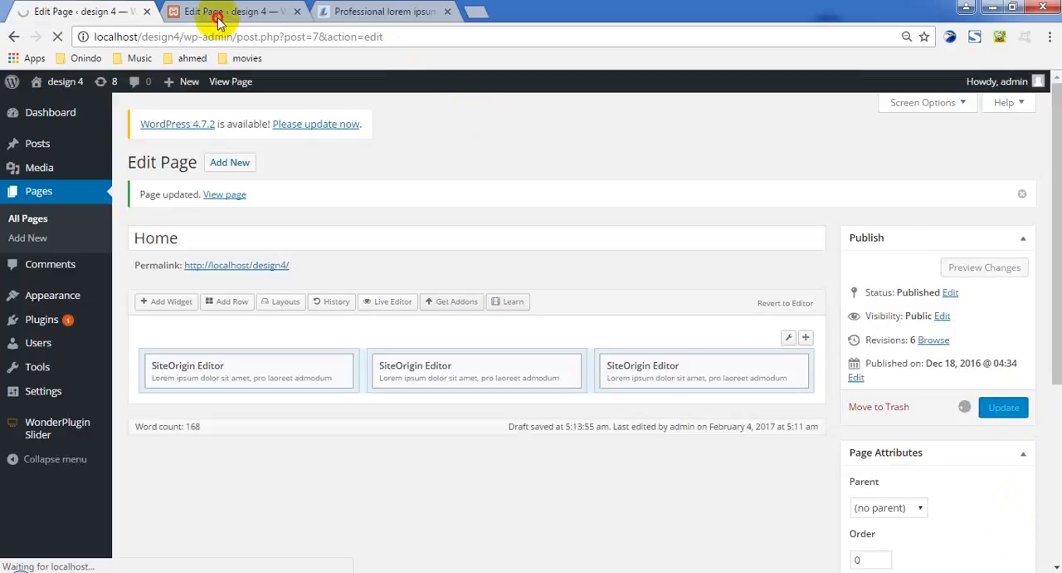
pyautogui.click(299, 12)
pyautogui.click(50, 12)
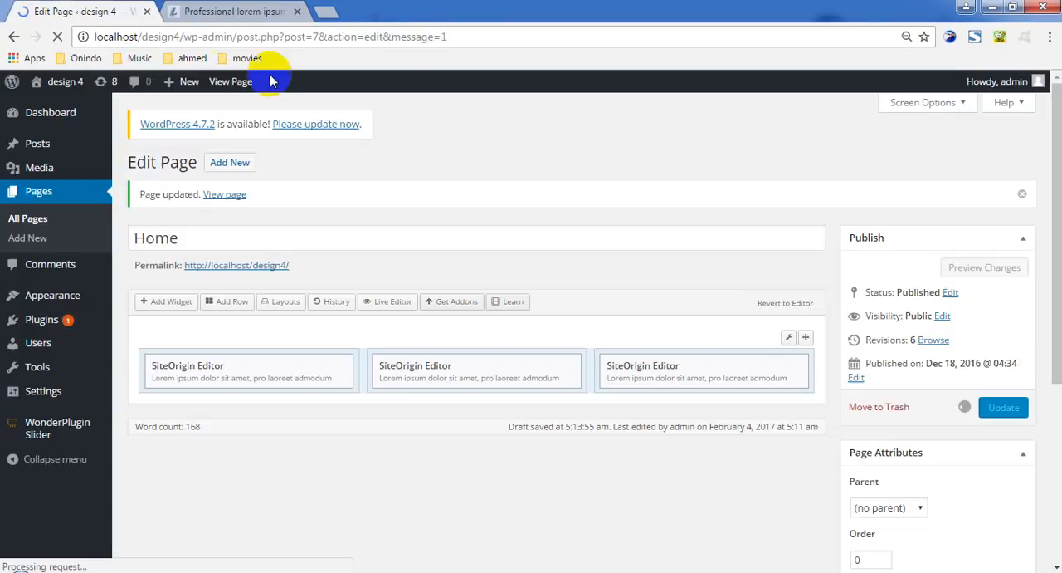
# Open the live Home page in a new tab to check its three-column layout.
pyautogui.rightClick(241, 83)
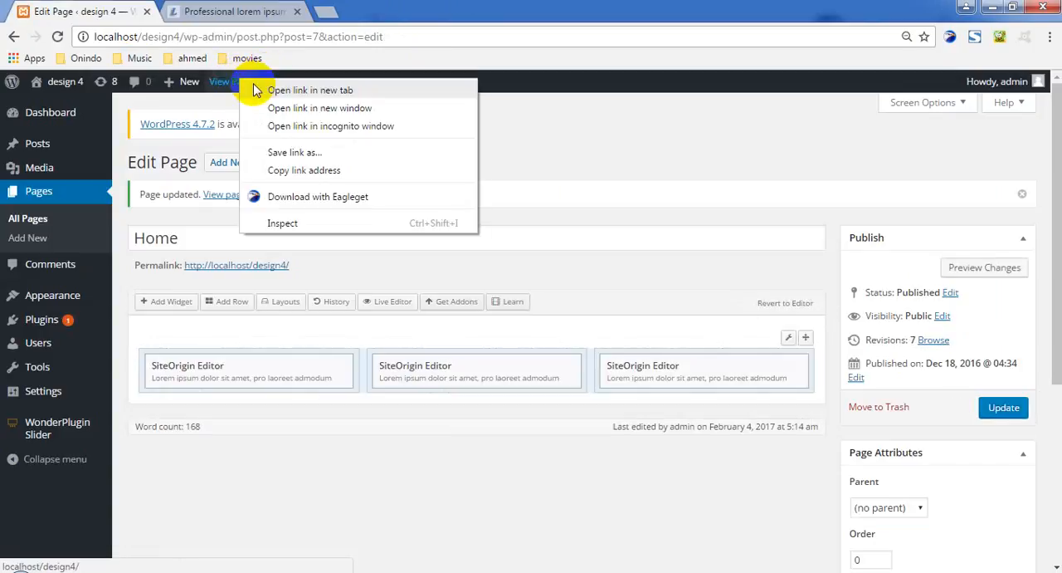
pyautogui.click(274, 92)
pyautogui.click(249, 9)
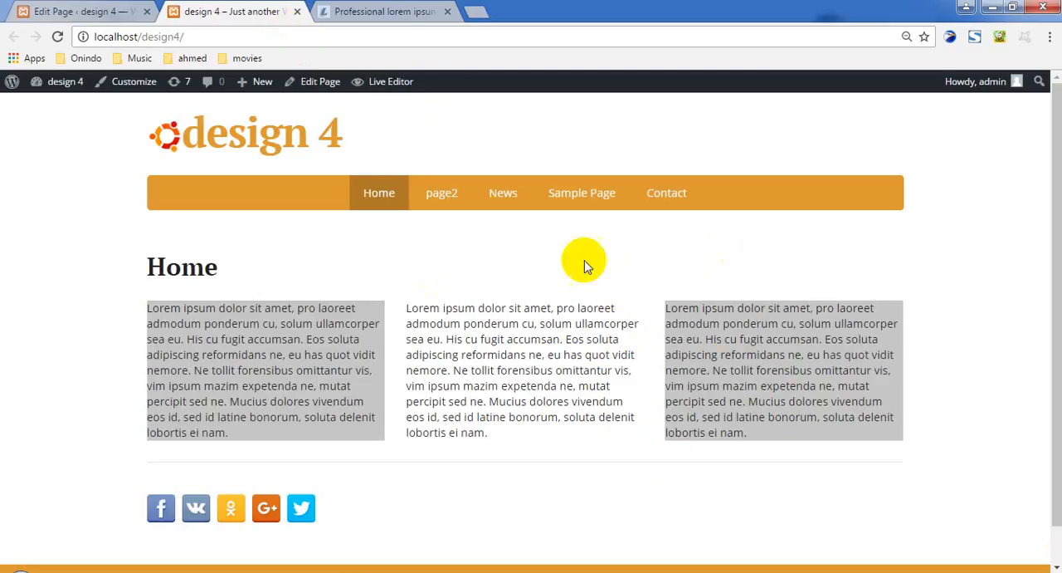
# Return to the admin tab, search the plugin directory for "meta slider", and install and activate the Meta Slider plugin.
pyautogui.click(162, 6)
pyautogui.moveTo(47, 301)
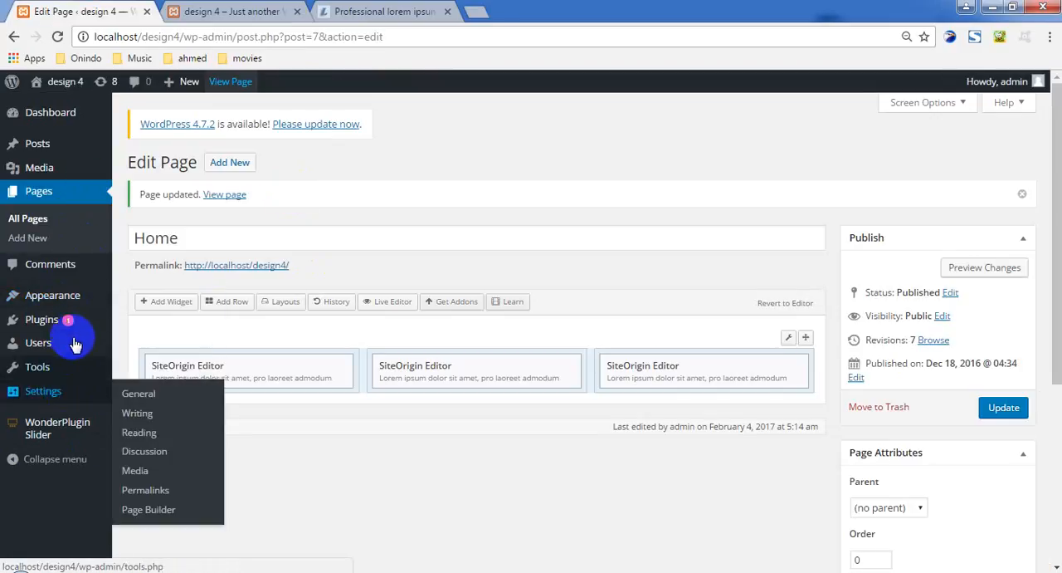
pyautogui.moveTo(72, 317)
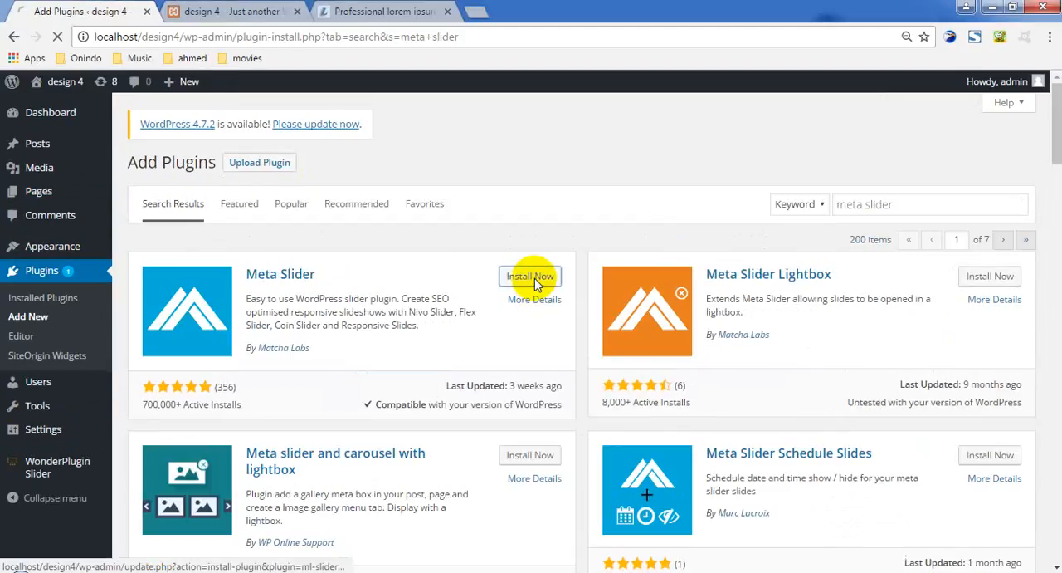
pyautogui.click(531, 278)
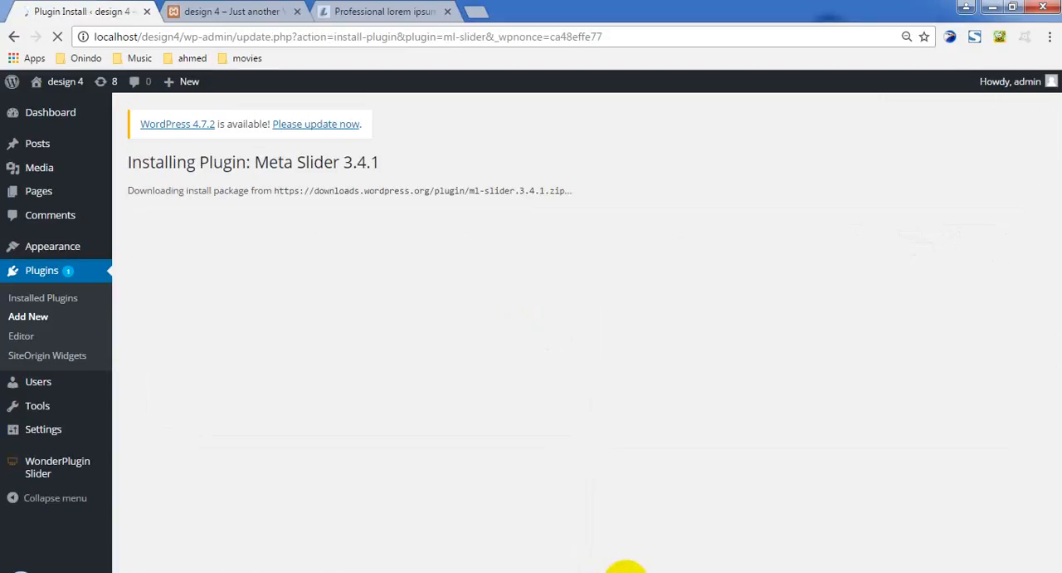
pyautogui.click(170, 282)
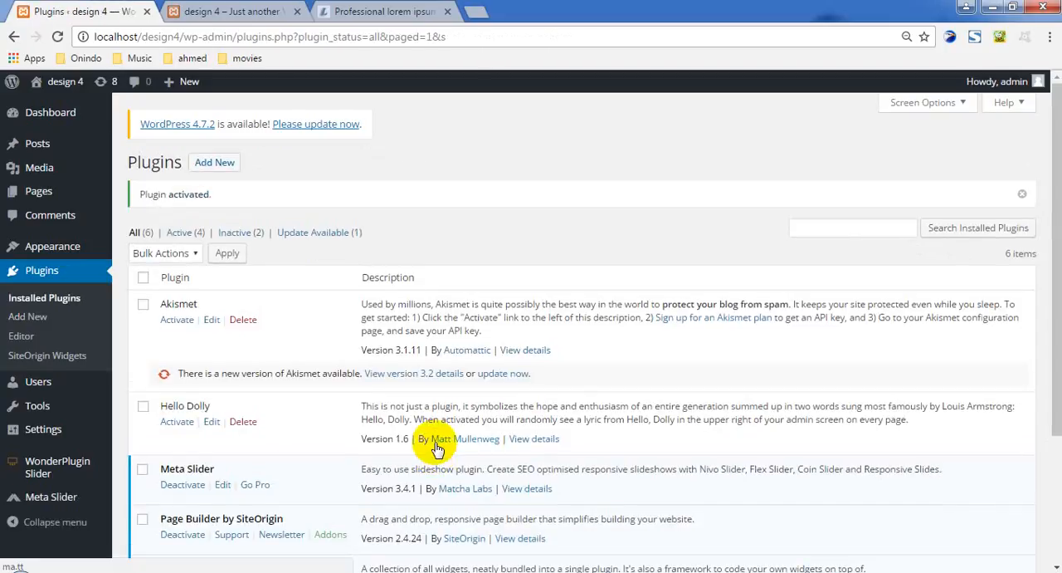
# Delete the inactive Hello Dolly plugin from the installed plugins, including its files.
pyautogui.scroll(-3, 279, 439)
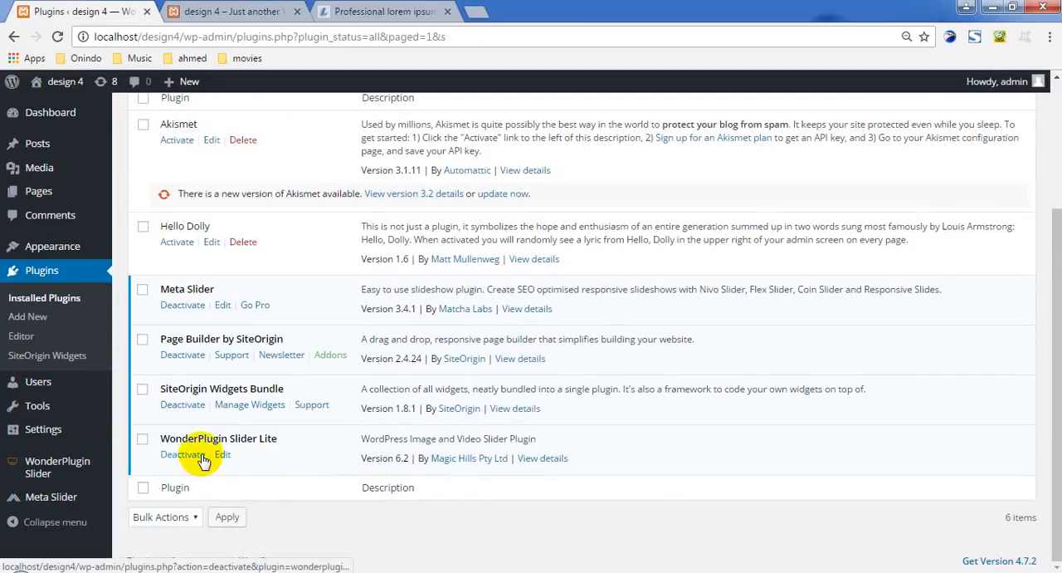
pyautogui.click(245, 243)
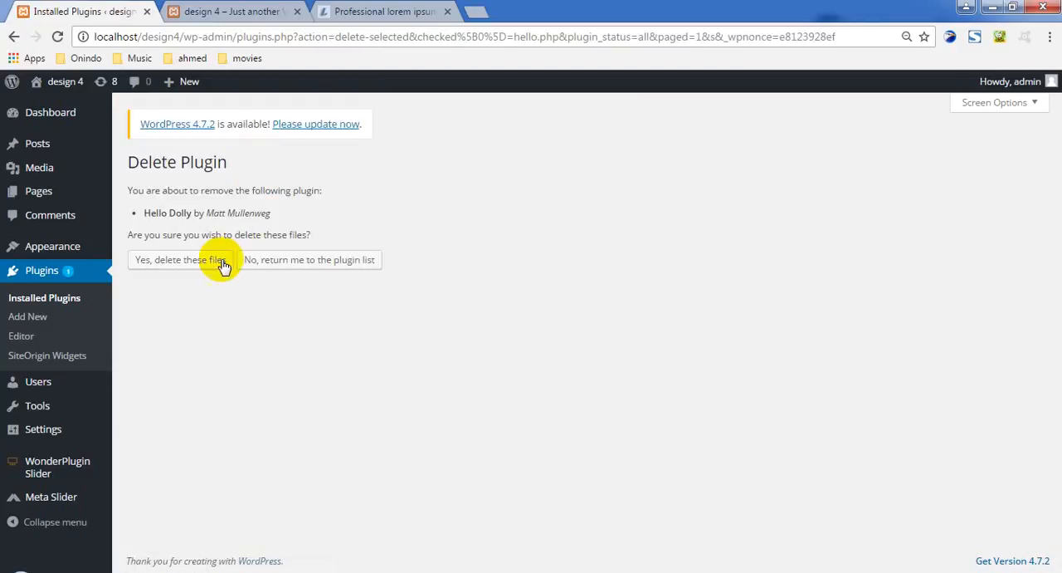
pyautogui.click(221, 262)
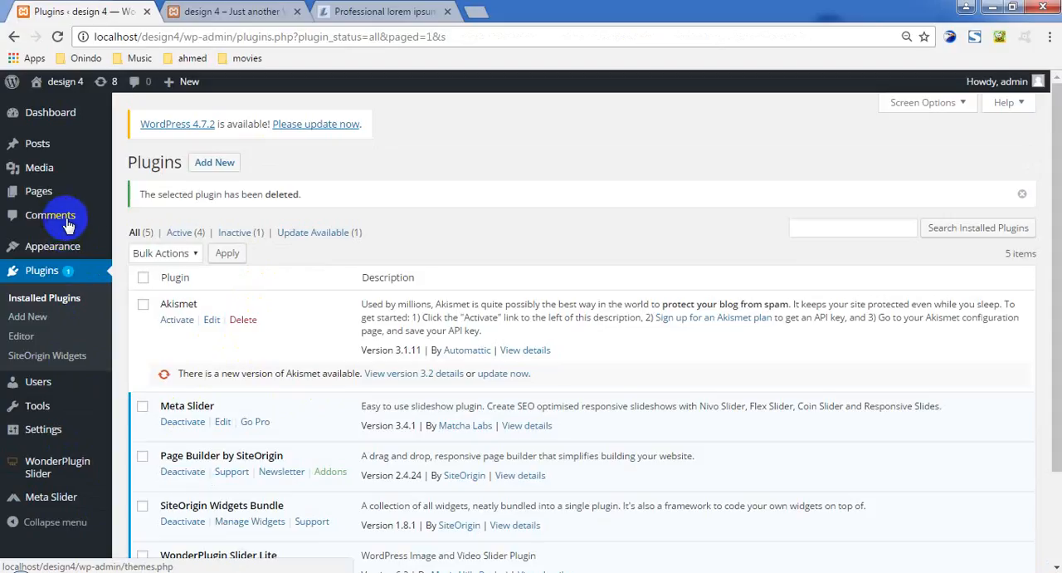
# Create a new Meta Slider slideshow and add the penguins and lighthouse images from the media library as slides.
pyautogui.click(70, 503)
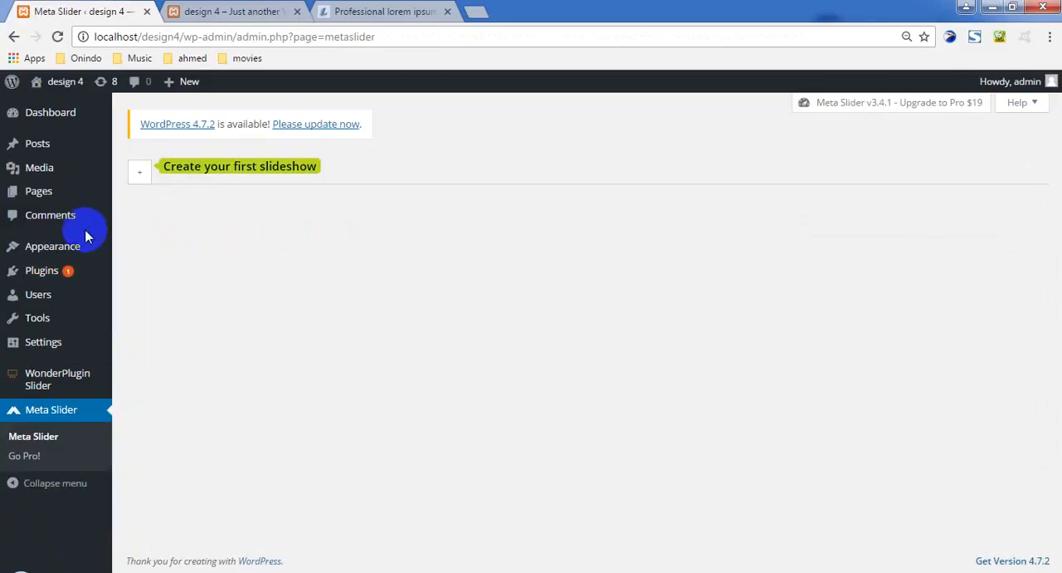
pyautogui.click(147, 179)
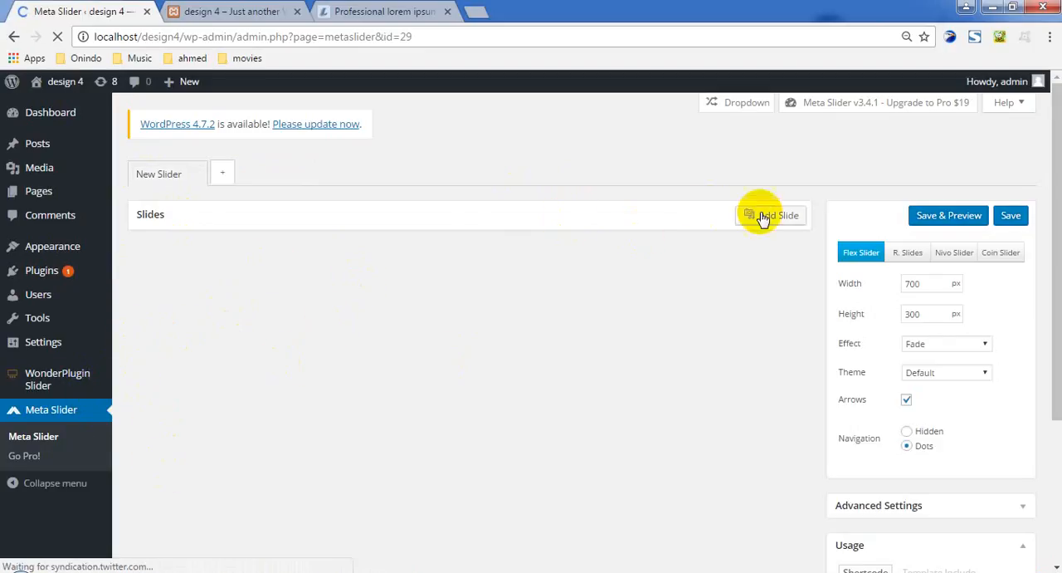
pyautogui.click(785, 220)
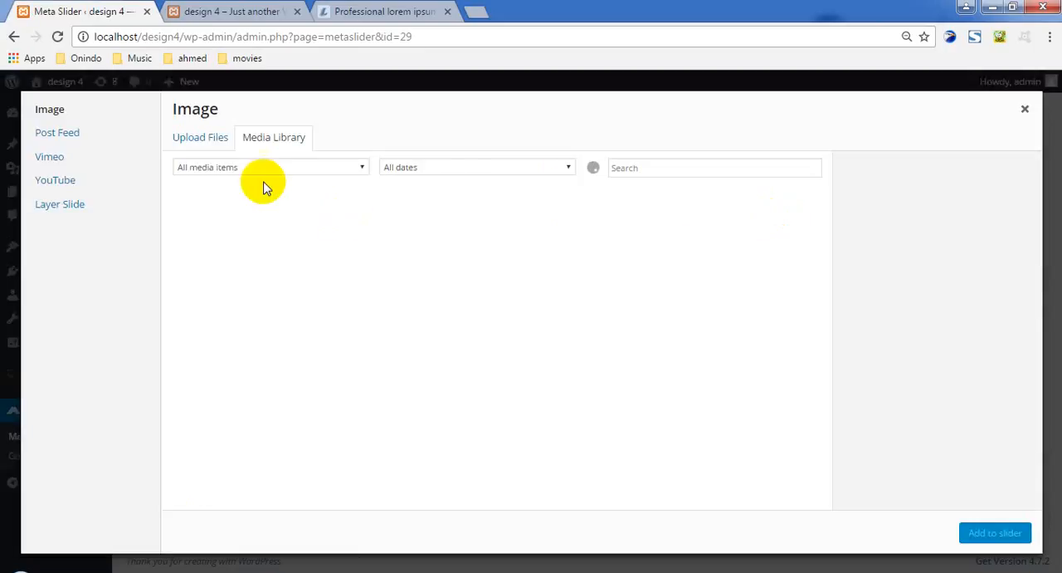
pyautogui.click(204, 139)
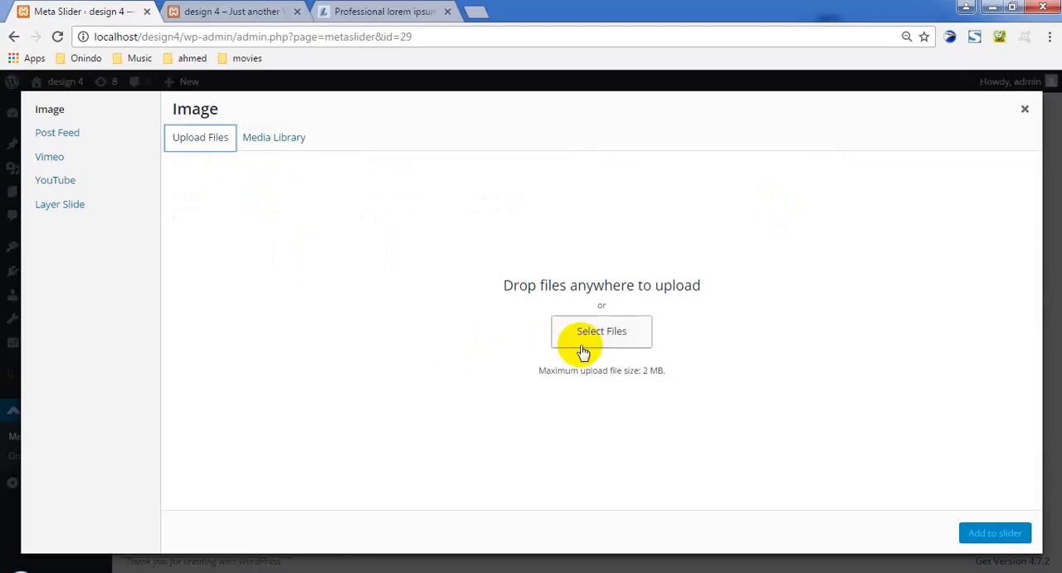
pyautogui.click(293, 142)
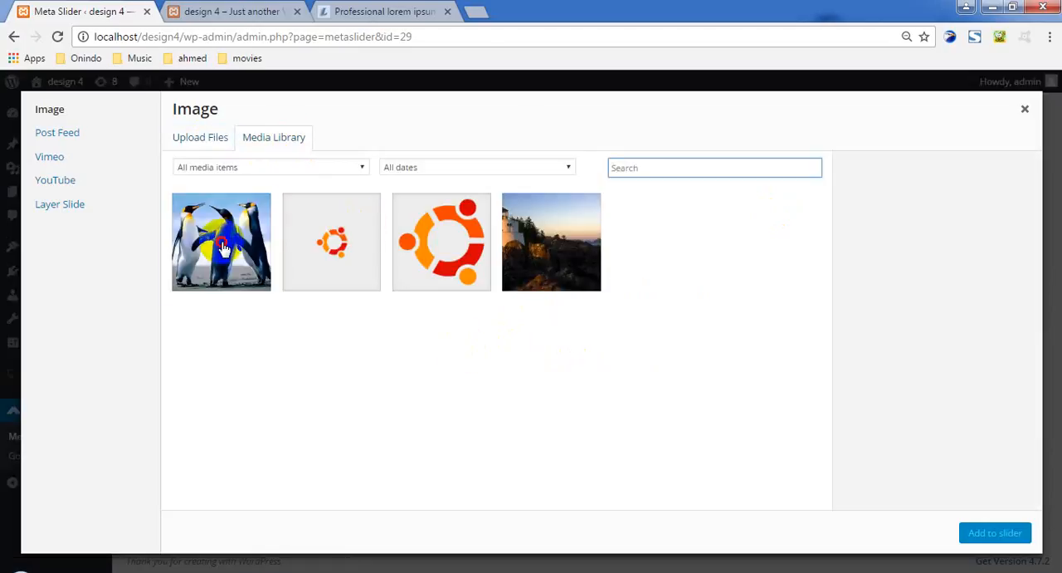
pyautogui.click(223, 240)
pyautogui.click(556, 272)
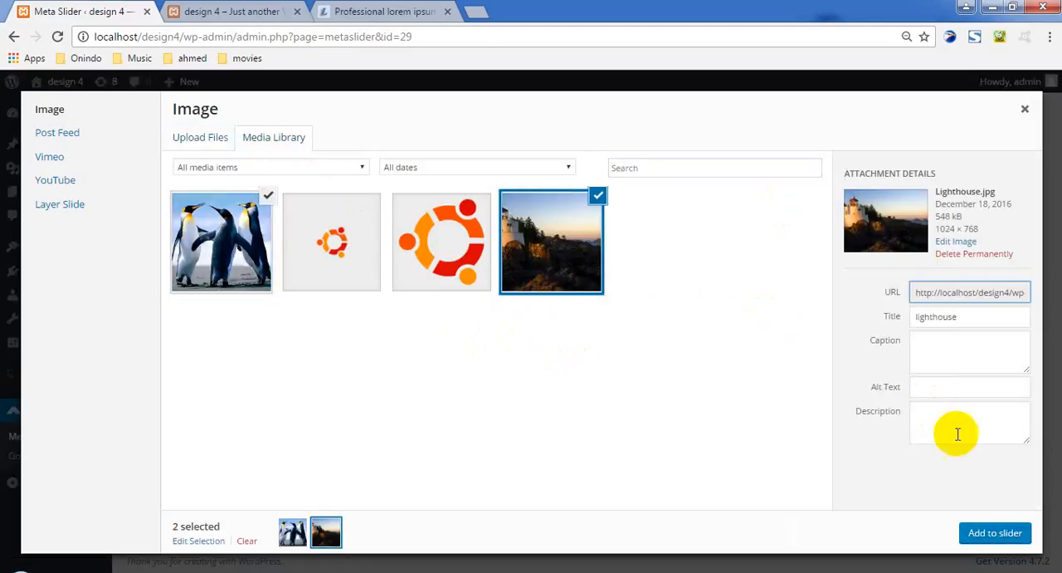
pyautogui.click(994, 532)
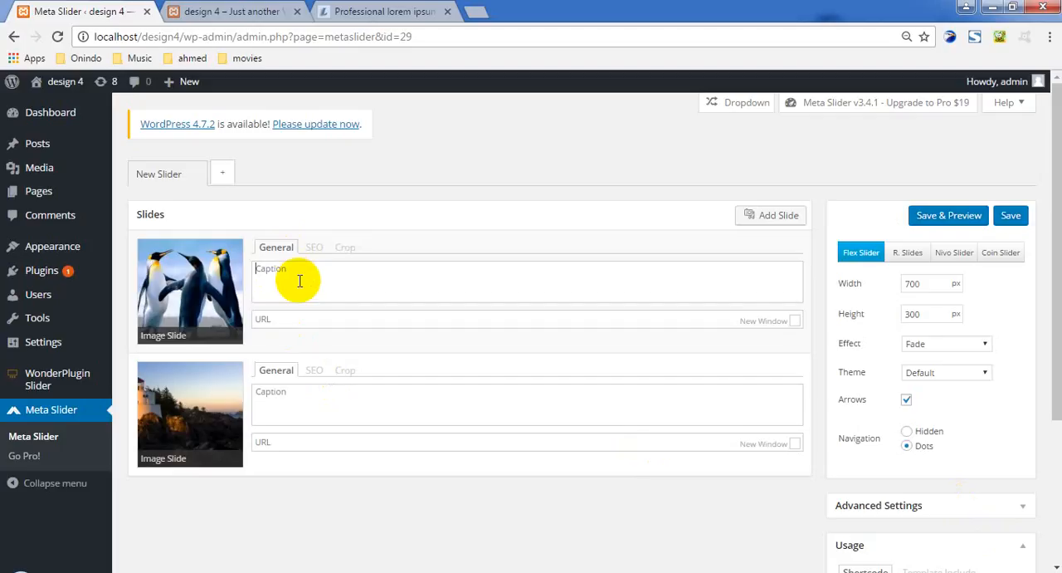
# Enter "sadads" as the caption of the penguins slide.
pyautogui.click(345, 299)
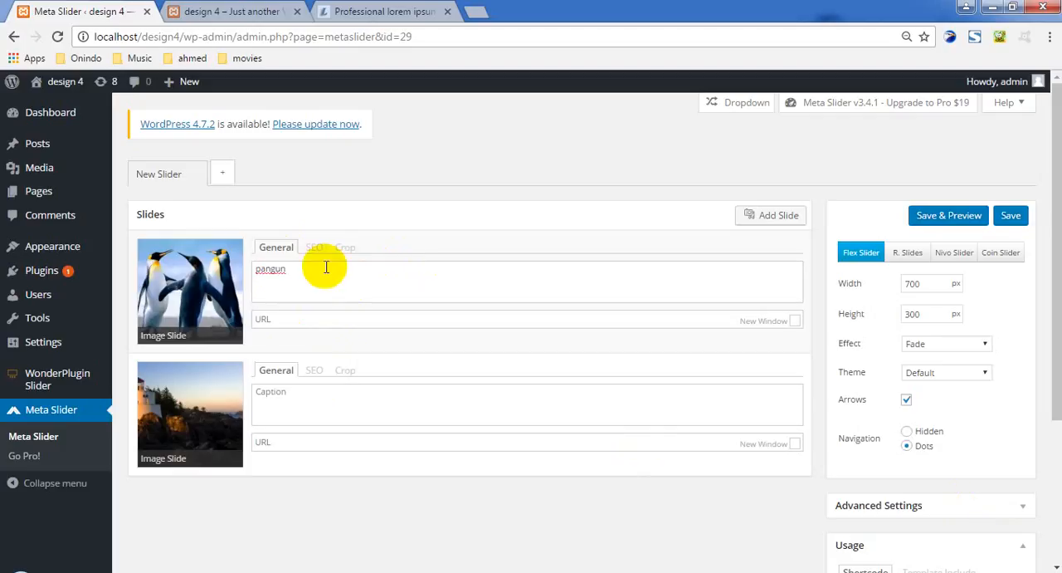
pyautogui.rightClick(270, 270)
pyautogui.rightClick(269, 269)
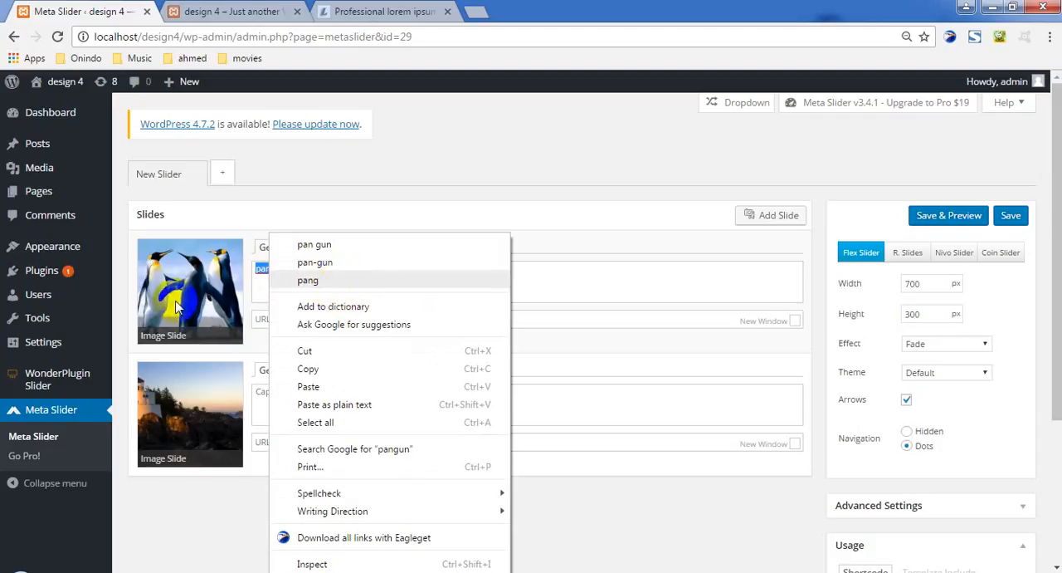
pyautogui.click(255, 268)
pyautogui.moveTo(262, 274); pyautogui.dragTo(274, 272)
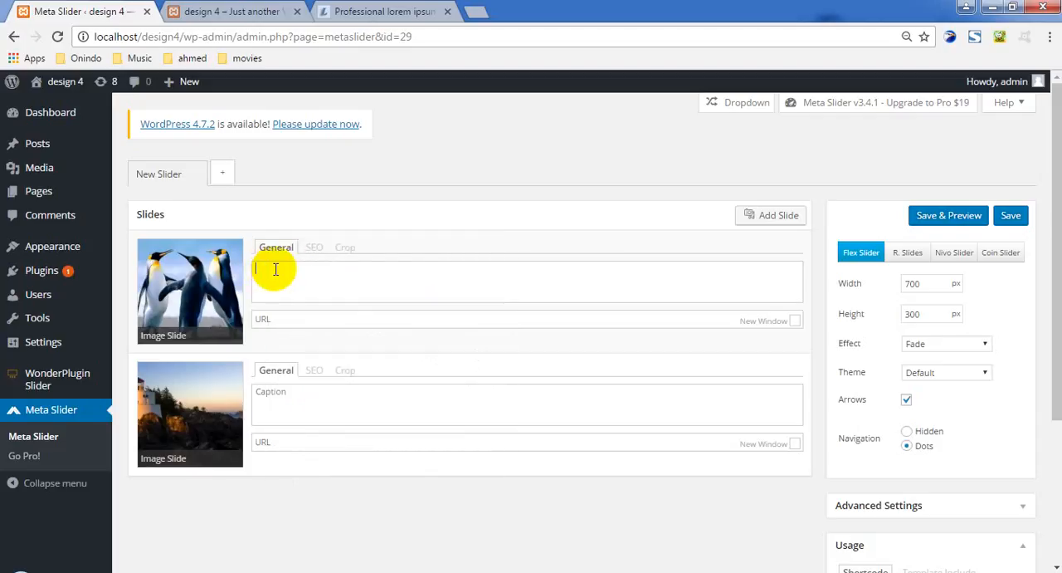
# View the lighthouse slide's caption field and its SEO fields for image title and alt text.
pyautogui.click(323, 407)
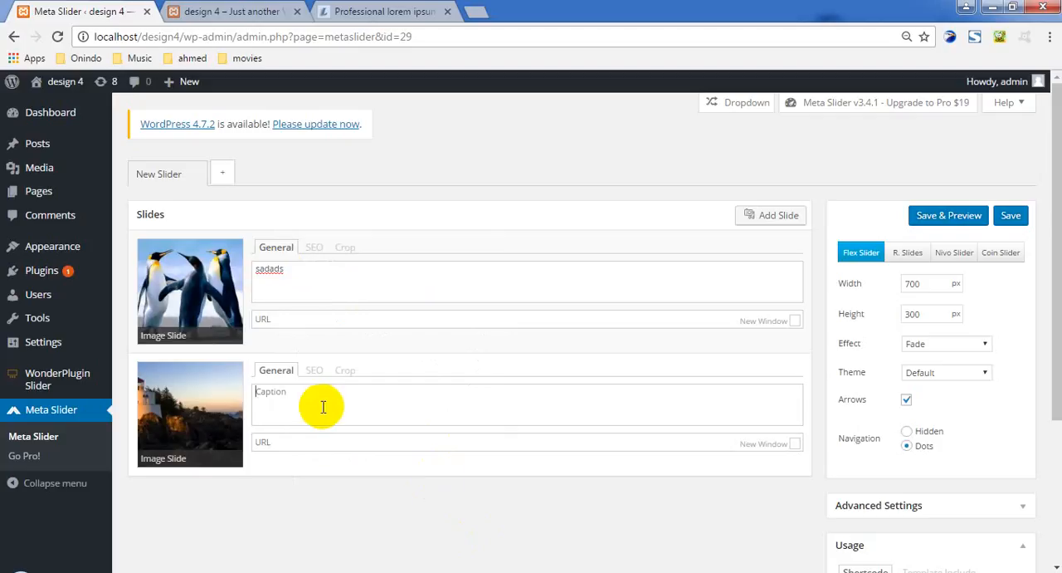
pyautogui.click(314, 371)
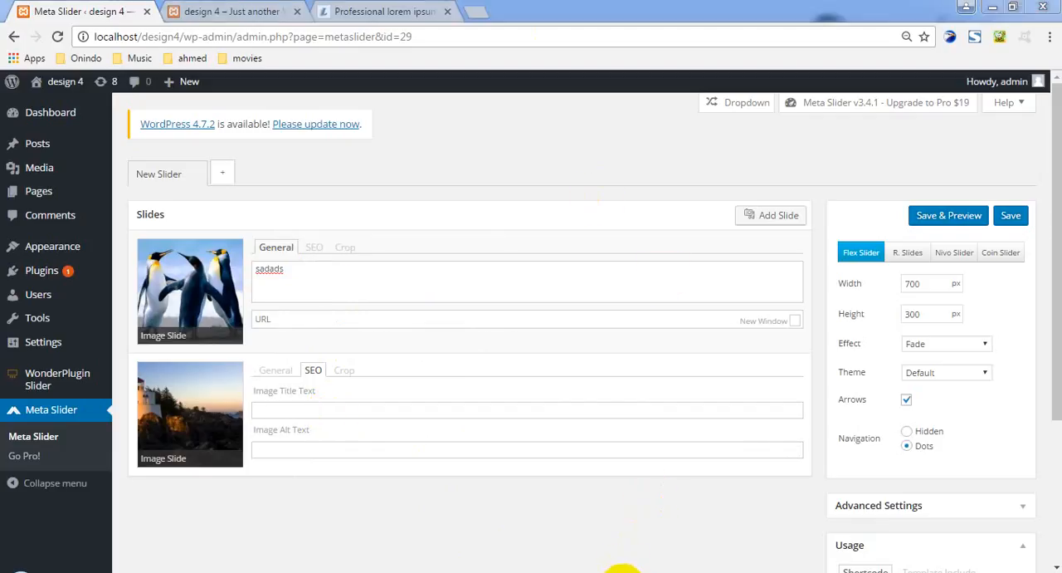
pyautogui.click(305, 393)
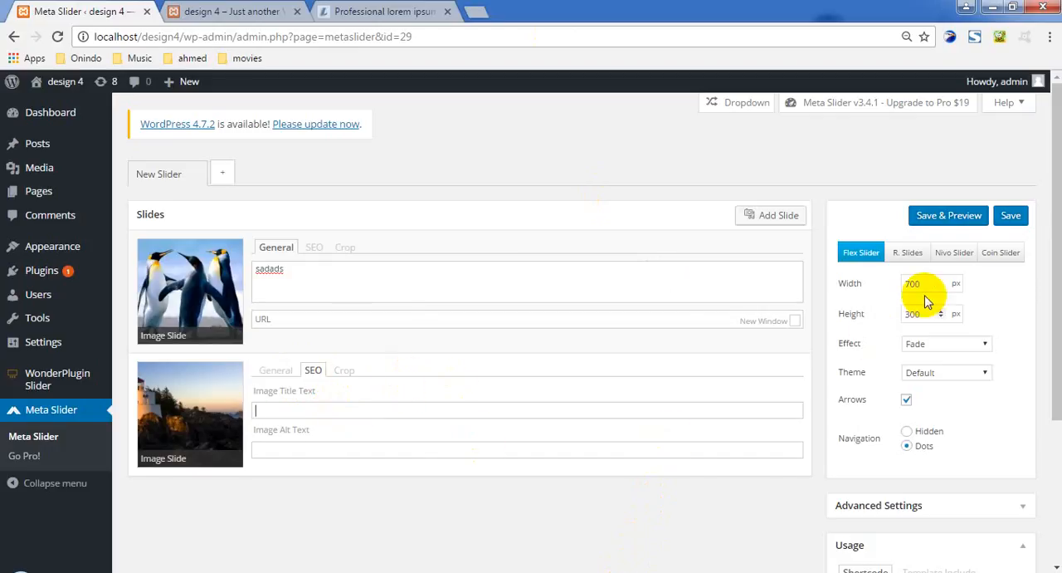
# Set the slideshow's width to 1200 px and height to 500 px, and save the slideshow.
pyautogui.moveTo(922, 286); pyautogui.dragTo(882, 284)
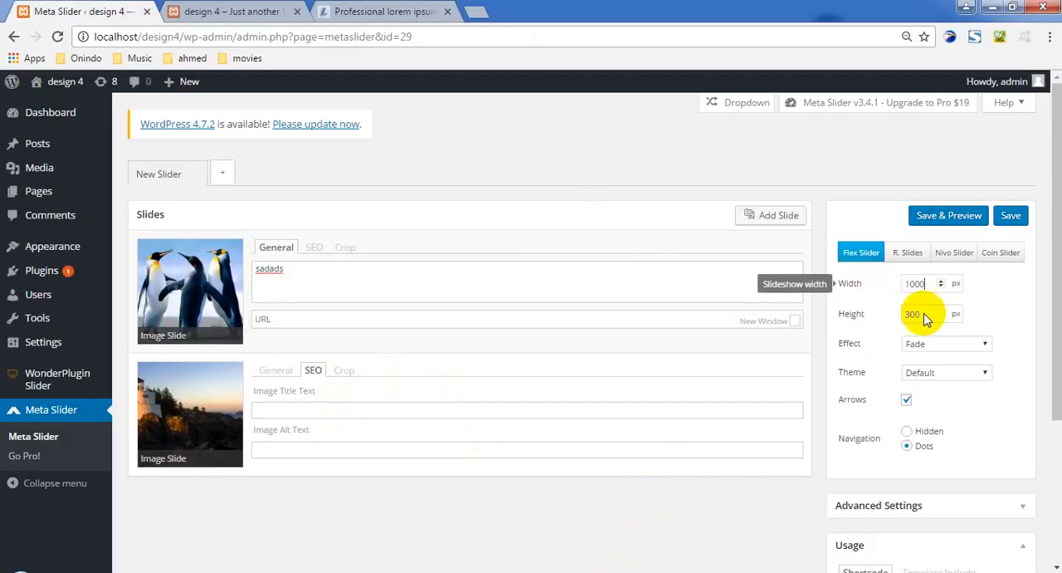
pyautogui.moveTo(932, 316); pyautogui.dragTo(897, 320)
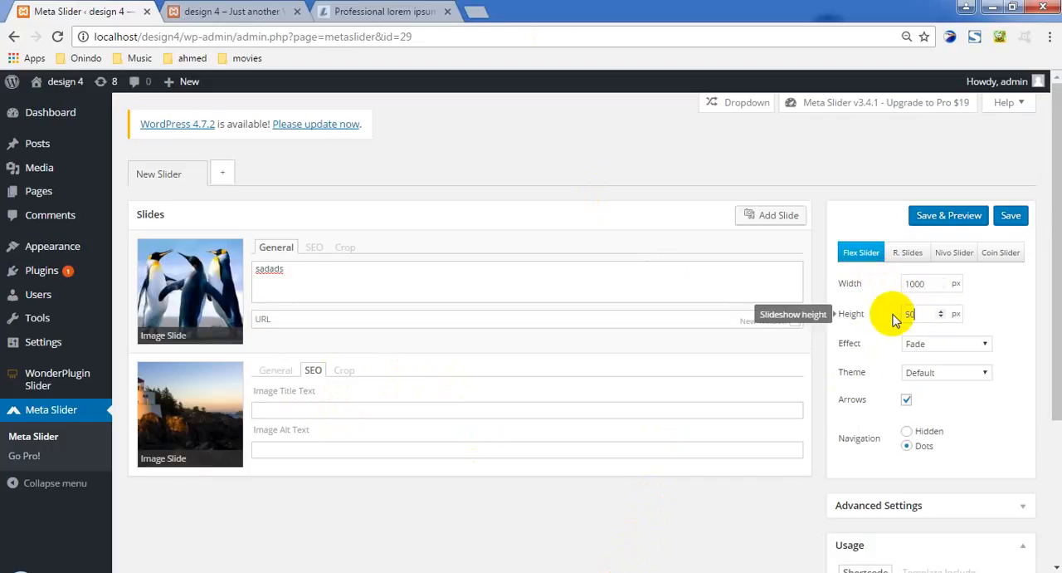
pyautogui.moveTo(930, 284); pyautogui.dragTo(903, 284)
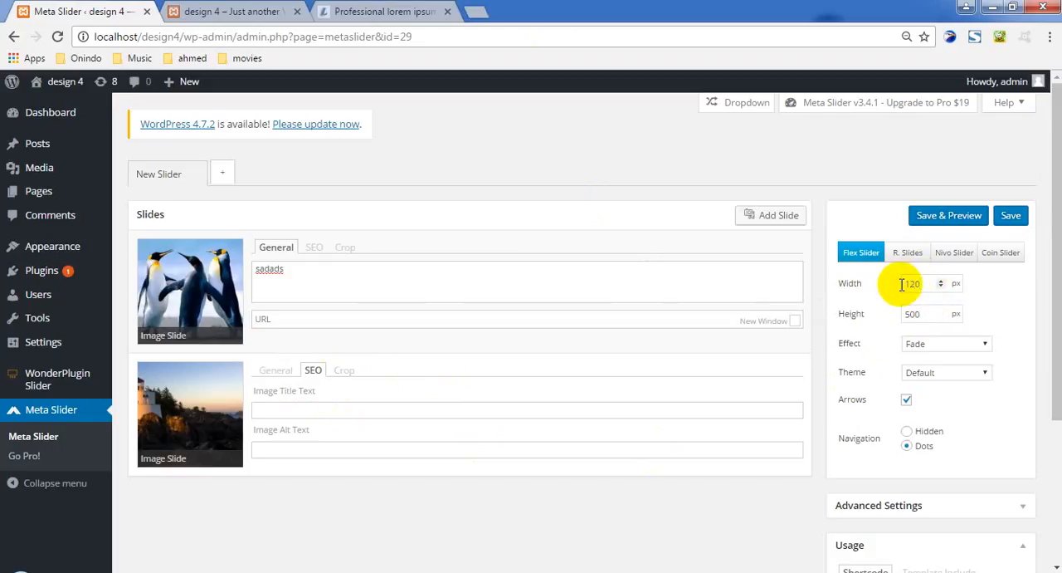
pyautogui.click(1011, 216)
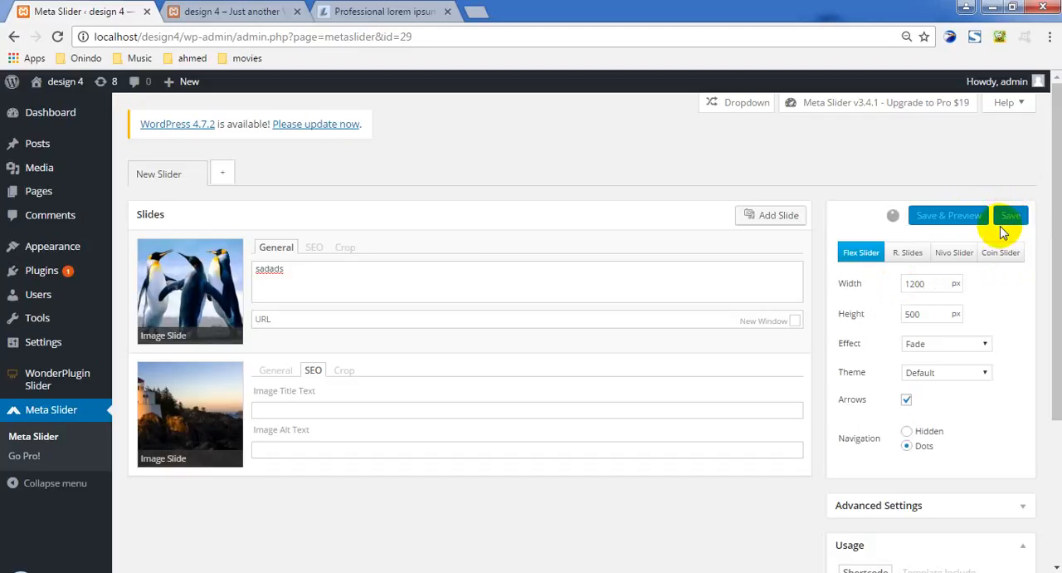
# Copy the slideshow's shortcode [metaslider id=29] from its usage information.
pyautogui.scroll(-3, 932, 240)
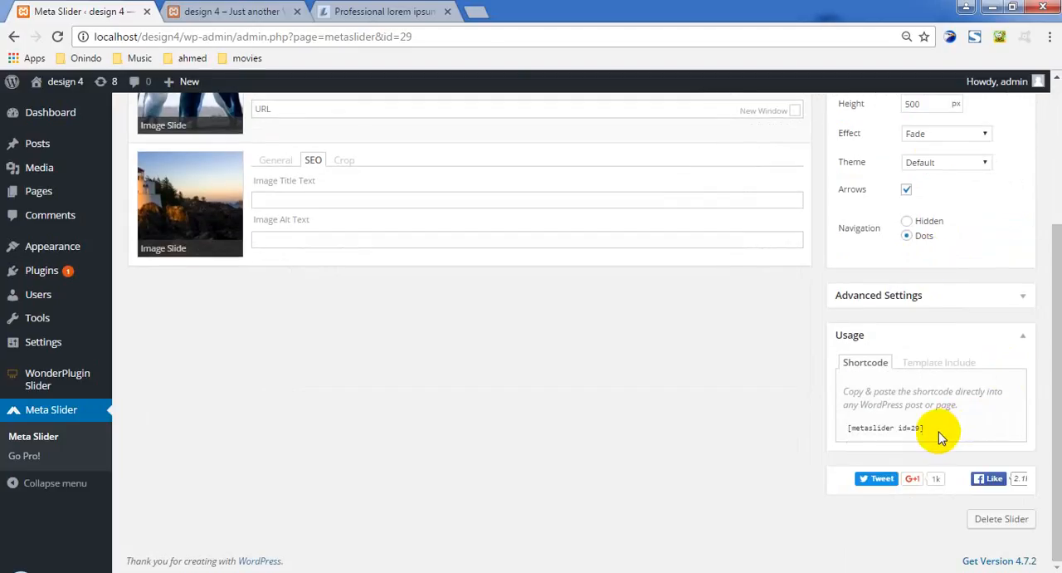
pyautogui.moveTo(928, 429); pyautogui.dragTo(851, 429)
pyautogui.rightClick(850, 428)
pyautogui.click(877, 438)
# Open the Home page from the list of pages for editing.
pyautogui.scroll(5, 17, 217)
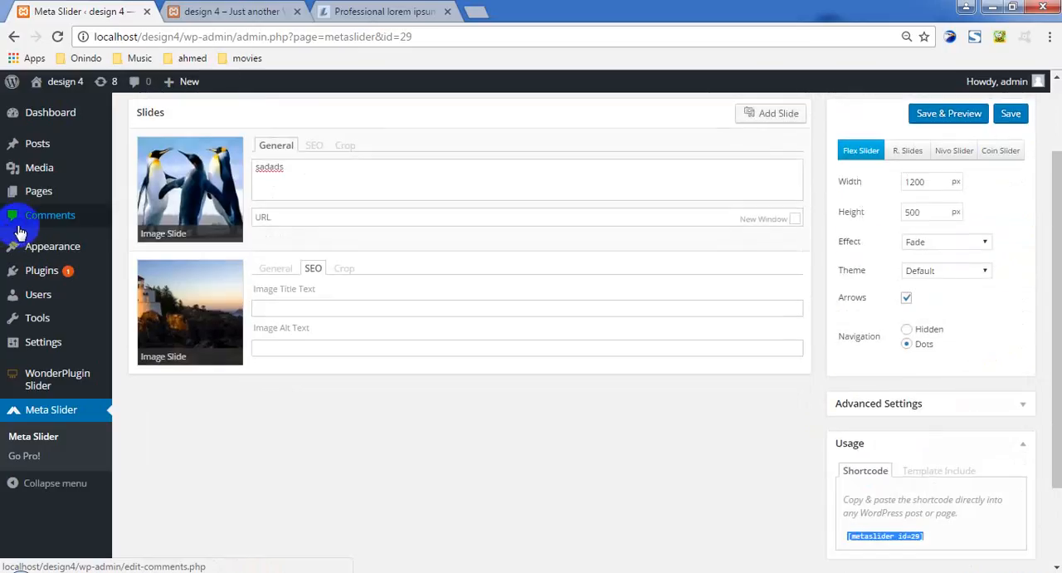
pyautogui.click(30, 203)
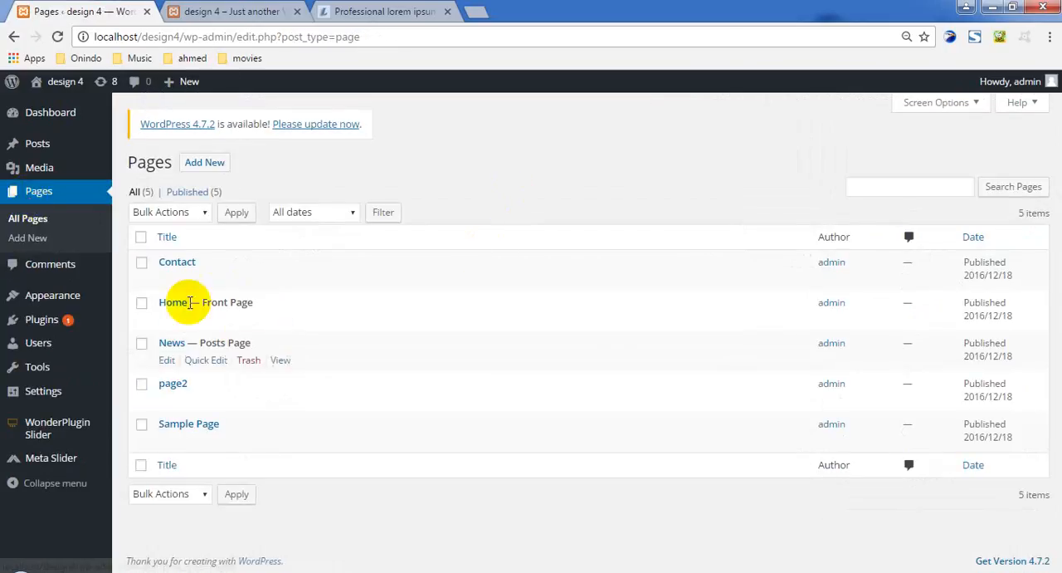
pyautogui.click(170, 323)
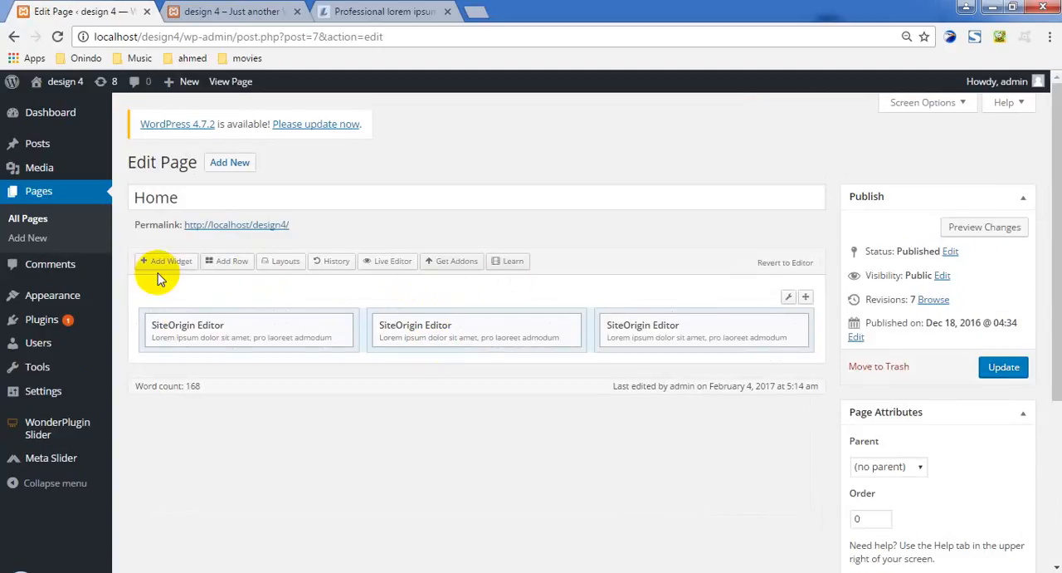
# Add a one-column row to the Home page layout and move it above the three-column row.
pyautogui.click(231, 263)
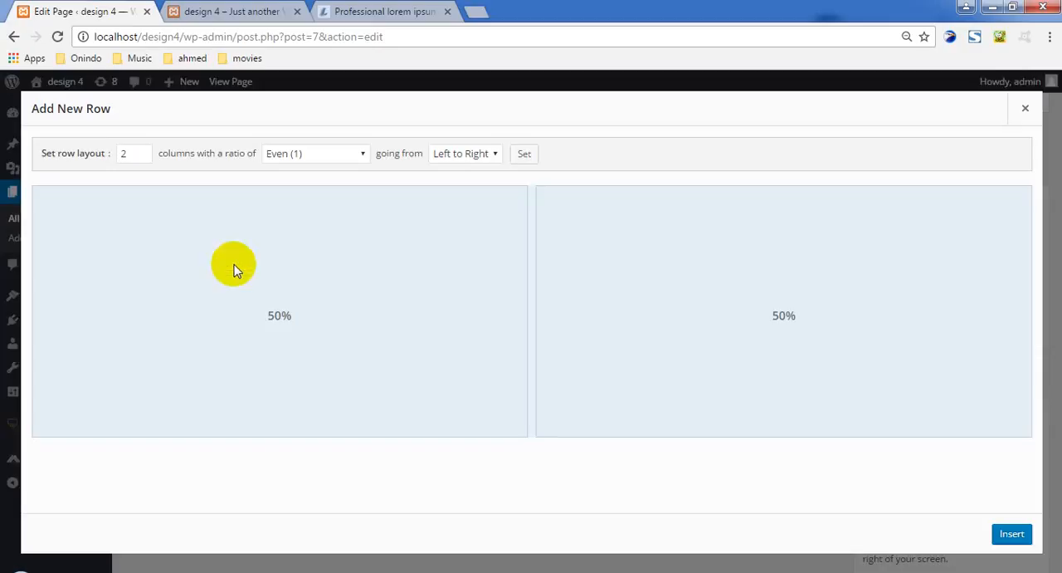
pyautogui.click(142, 151)
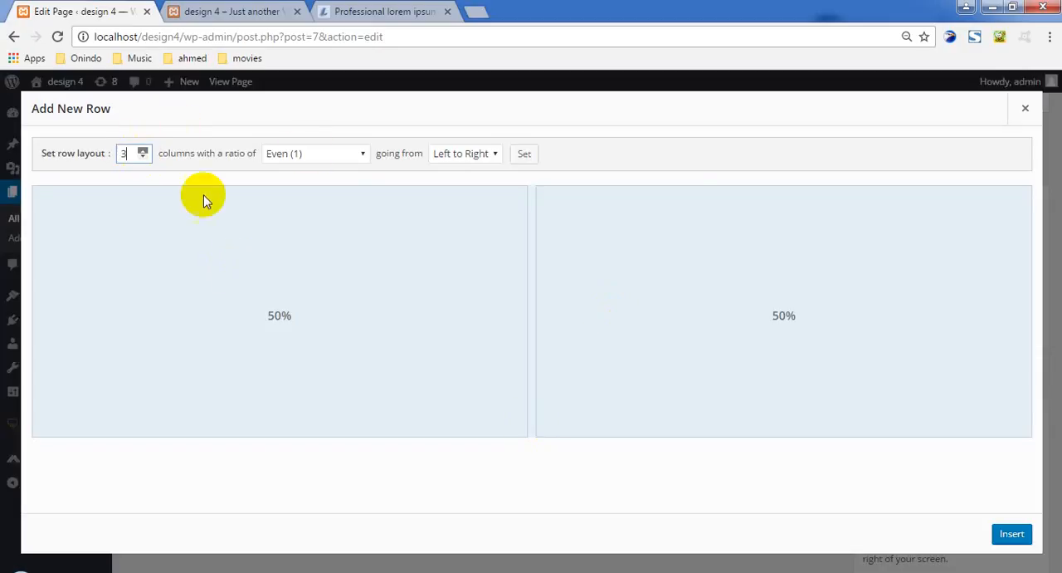
pyautogui.doubleClick(143, 157)
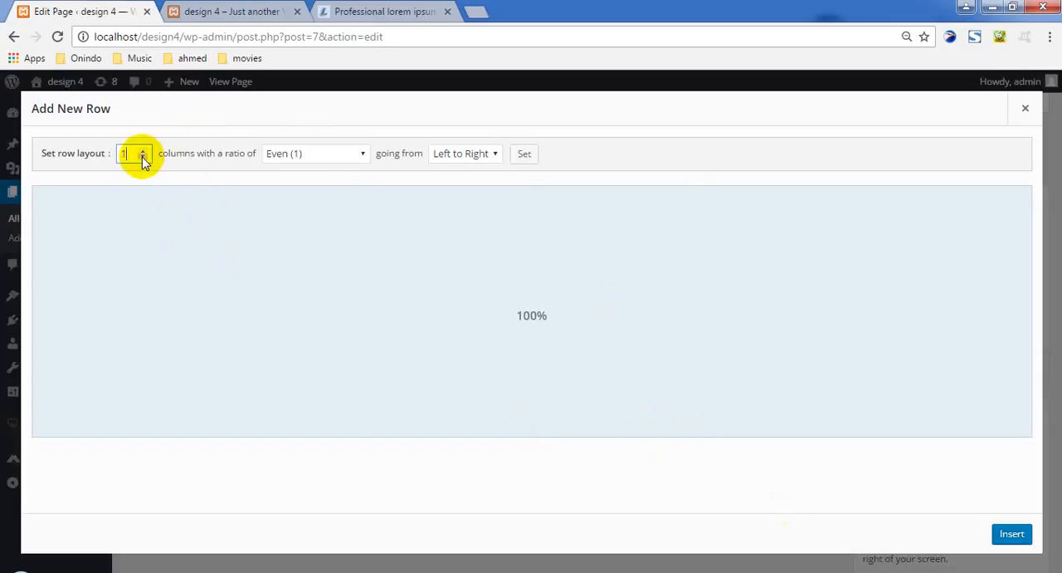
pyautogui.click(1010, 534)
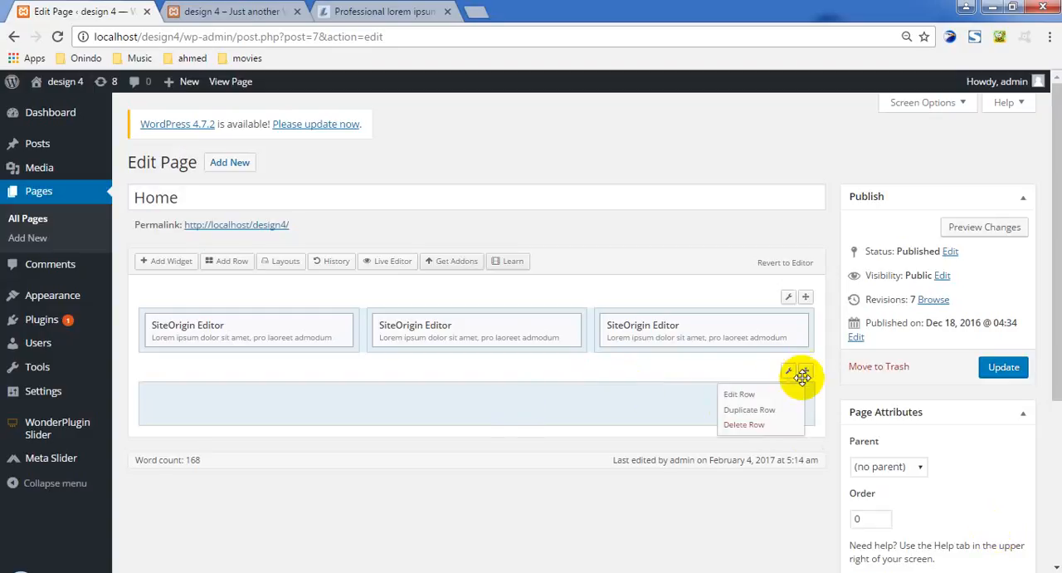
pyautogui.moveTo(806, 372); pyautogui.dragTo(801, 285)
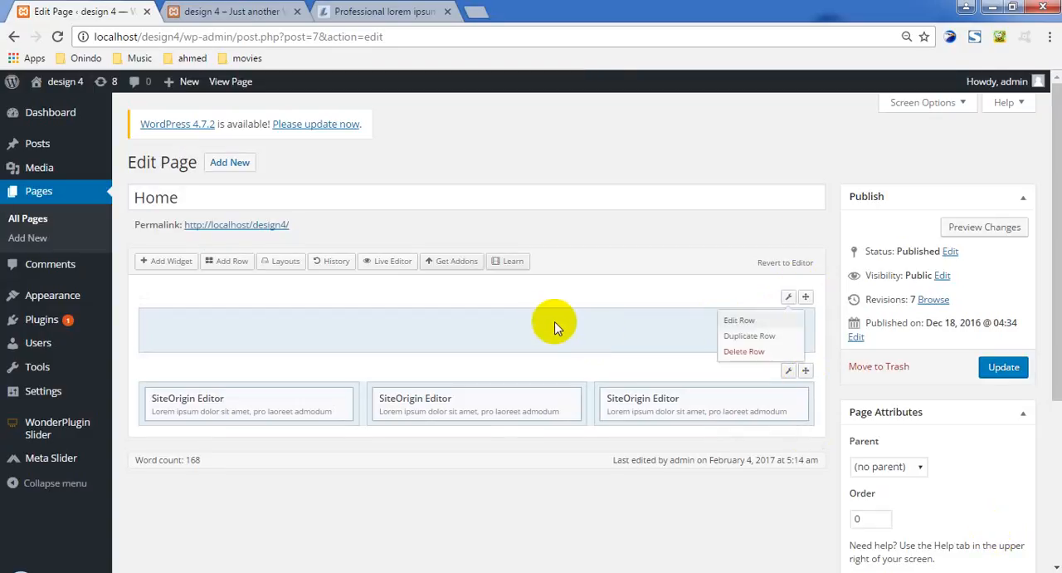
# Add a SiteOrigin Editor widget to the new one-column row and paste the shortcode [metaslider id=29] as its content.
pyautogui.click(169, 262)
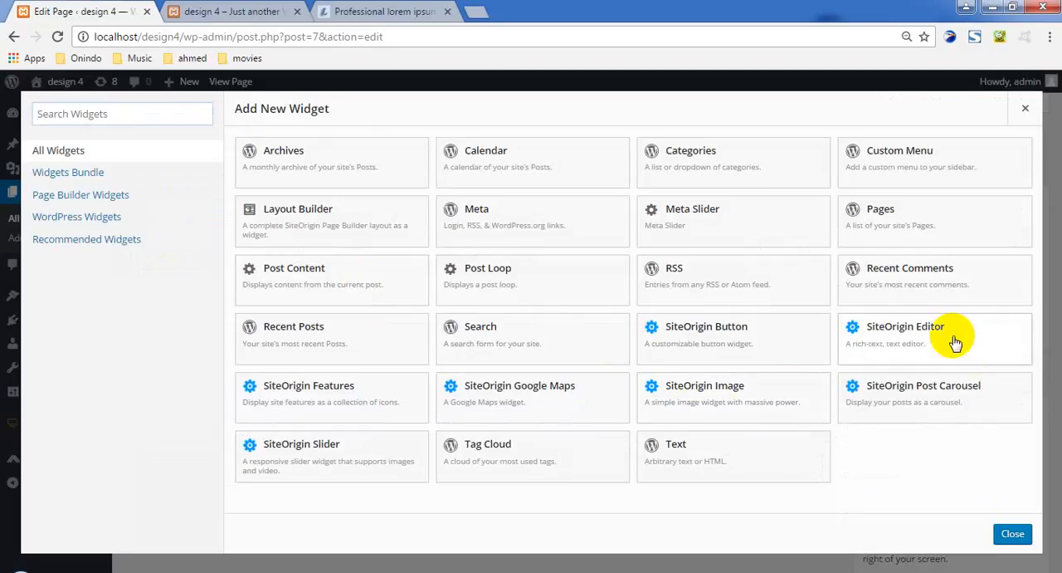
pyautogui.click(955, 342)
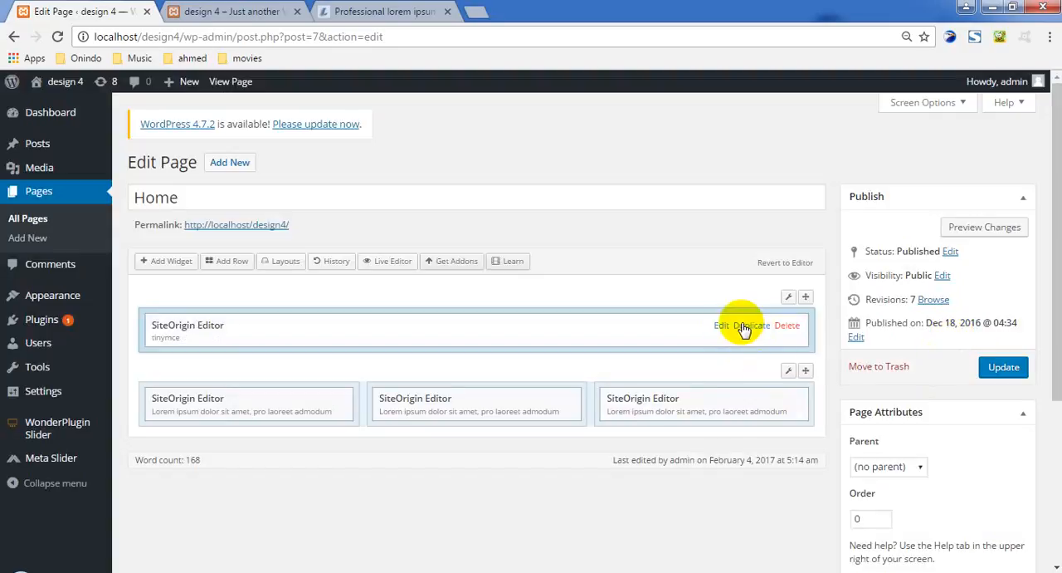
pyautogui.click(722, 327)
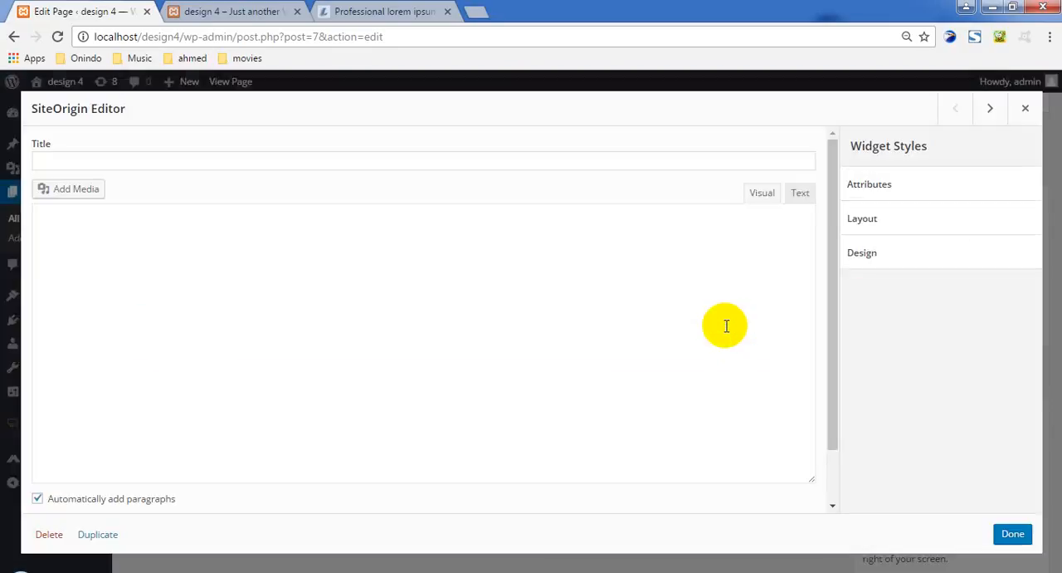
pyautogui.rightClick(446, 292)
pyautogui.click(199, 287)
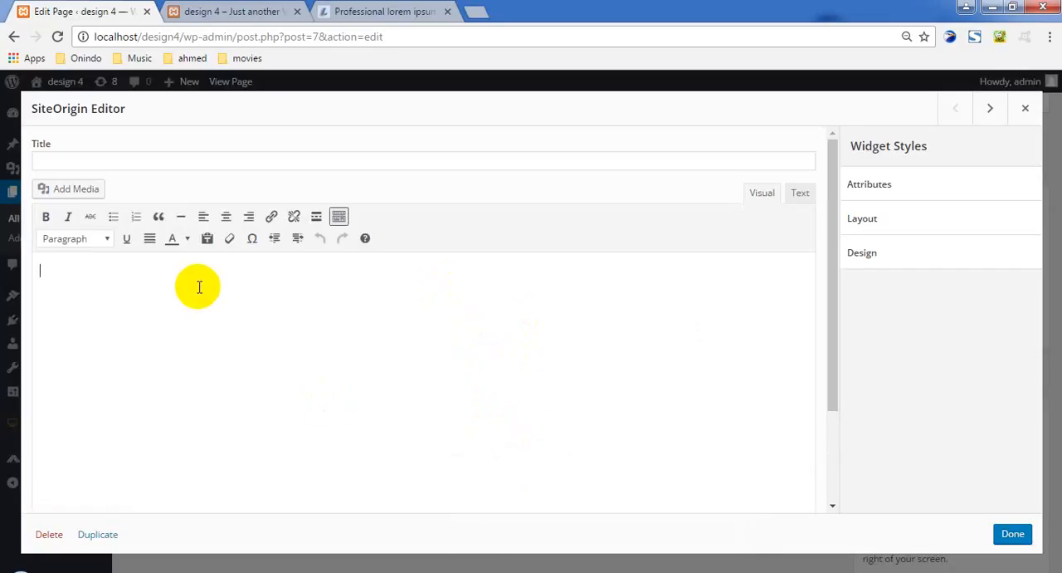
pyautogui.hotkey('ctrl', 'v')
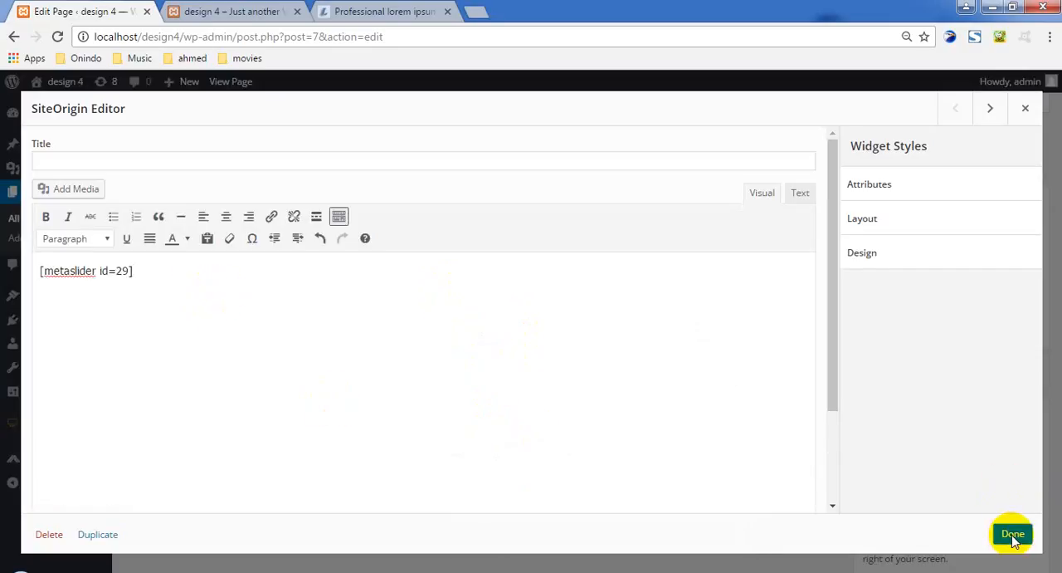
pyautogui.click(1014, 534)
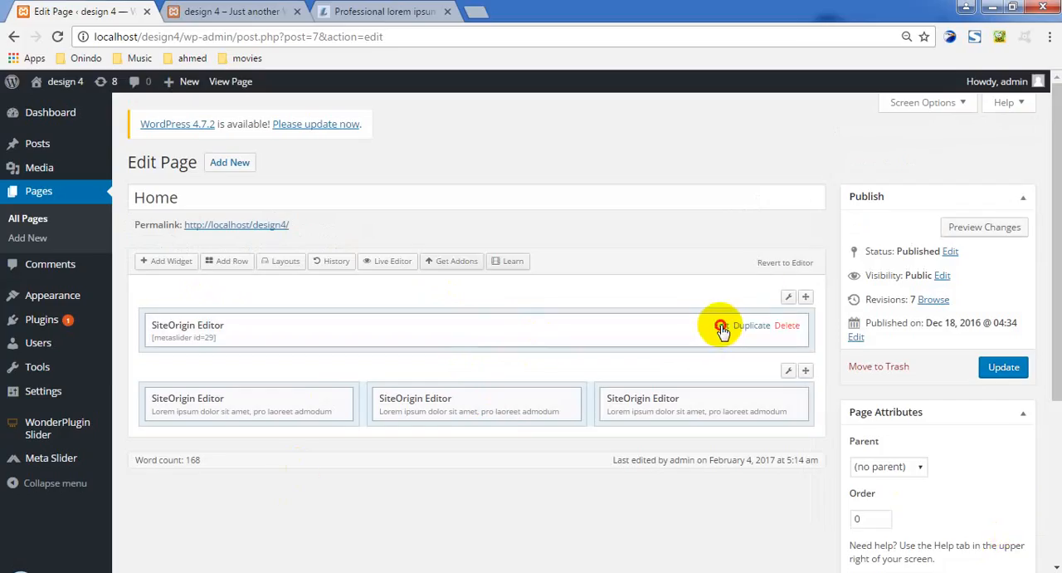
# Review the content of the slideshow shortcode widget, and update the Home page.
pyautogui.click(720, 326)
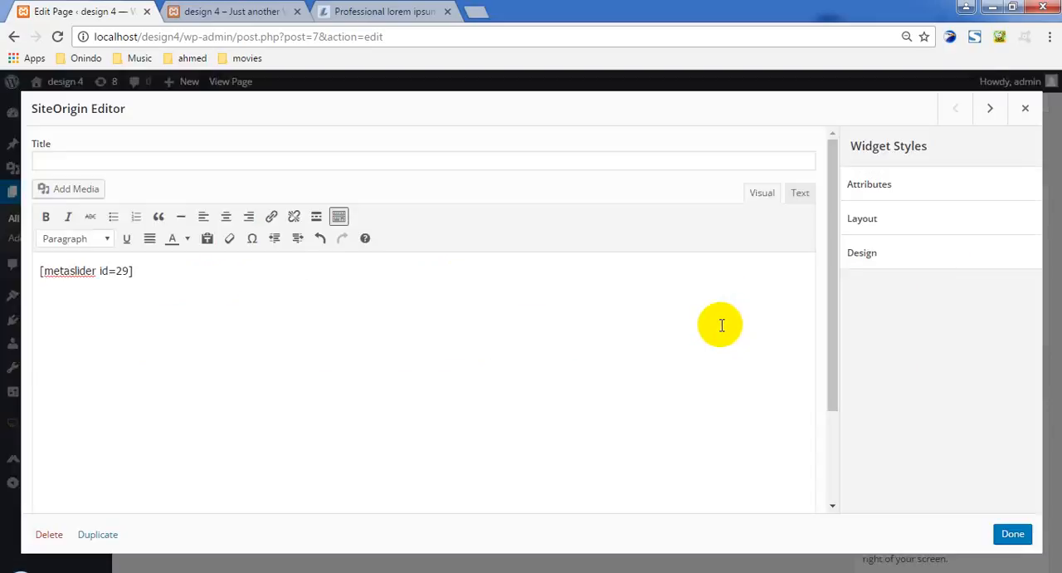
pyautogui.click(1013, 533)
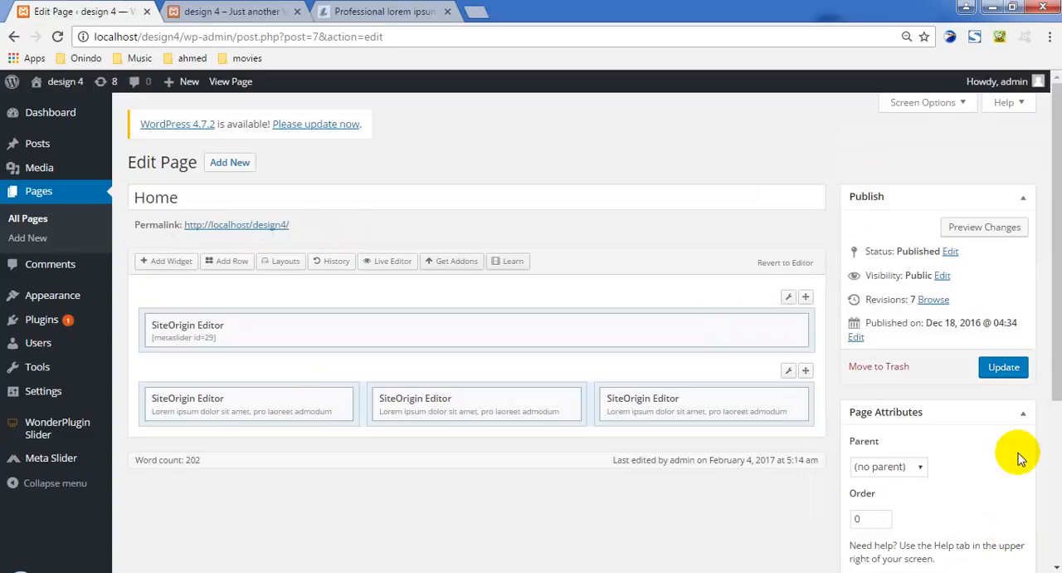
pyautogui.click(1004, 367)
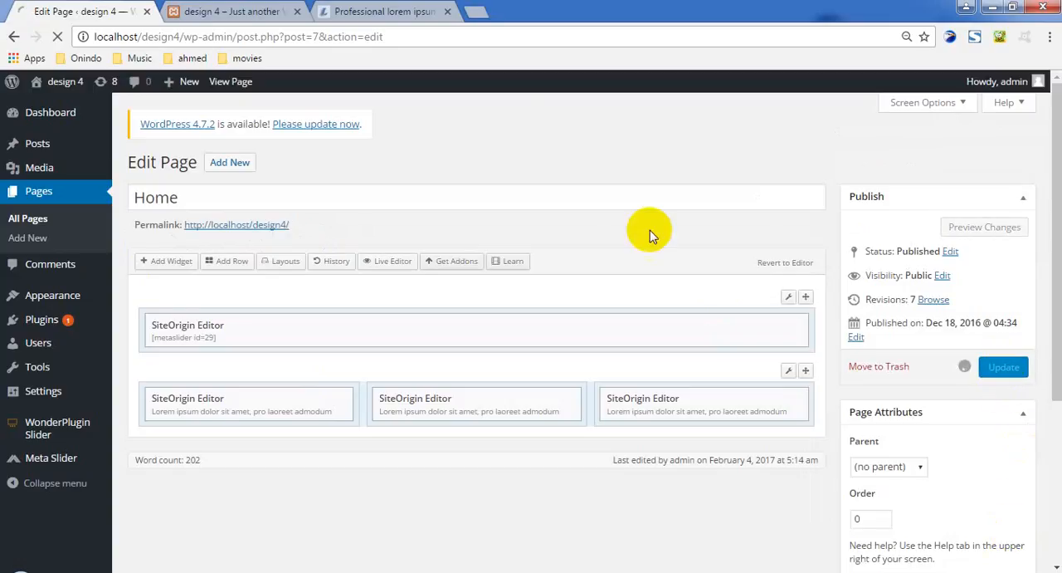
# Reload the live Home page and check the slideshow above the three text columns, switching to its second slide.
pyautogui.click(241, 12)
pyautogui.click(51, 36)
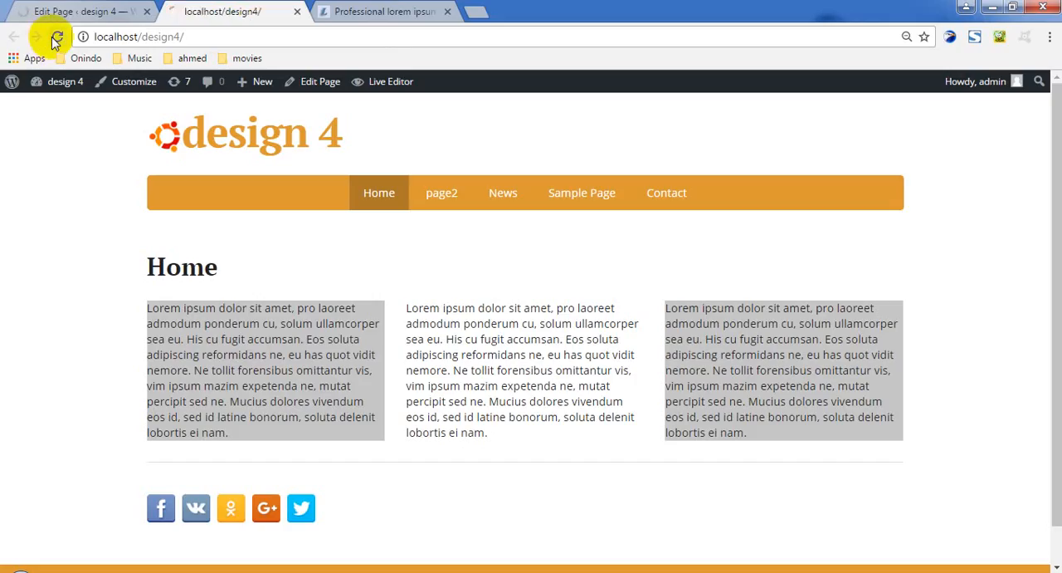
pyautogui.scroll(-5, 712, 280)
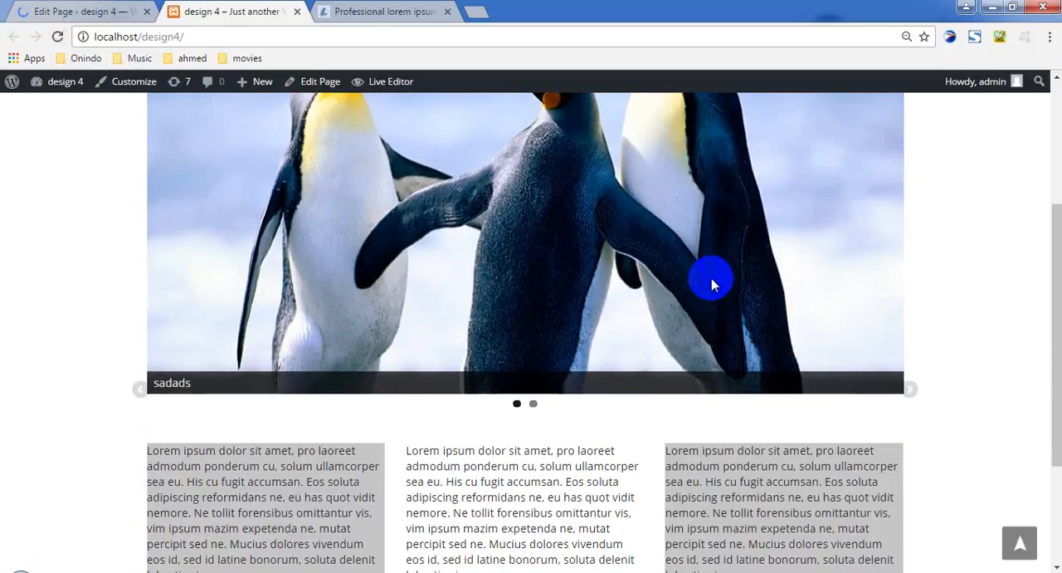
pyautogui.scroll(4, 754, 325)
pyautogui.scroll(-2, 915, 451)
pyautogui.scroll(-1, 915, 451)
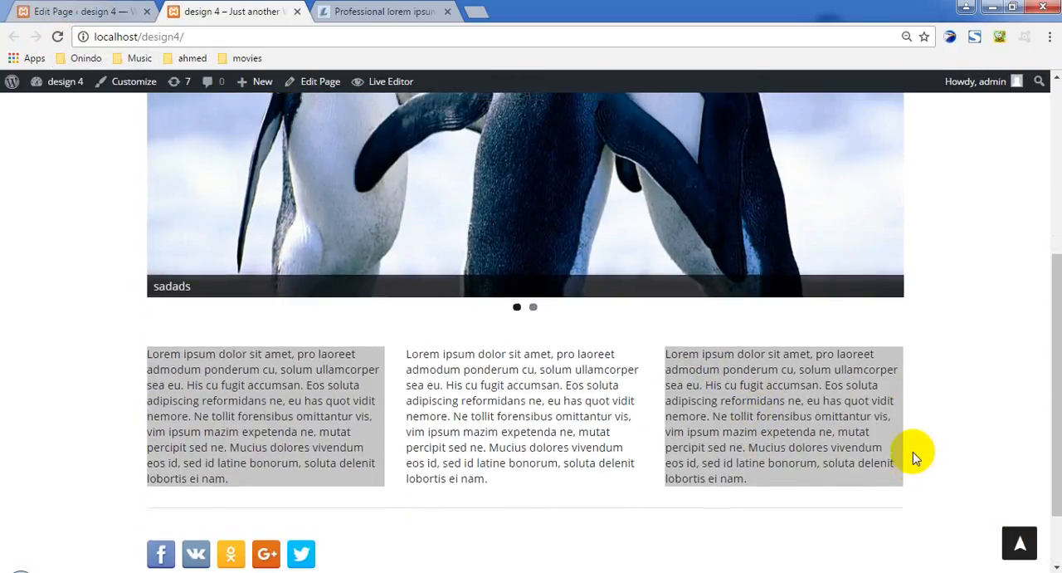
pyautogui.scroll(3, 913, 451)
pyautogui.click(532, 536)
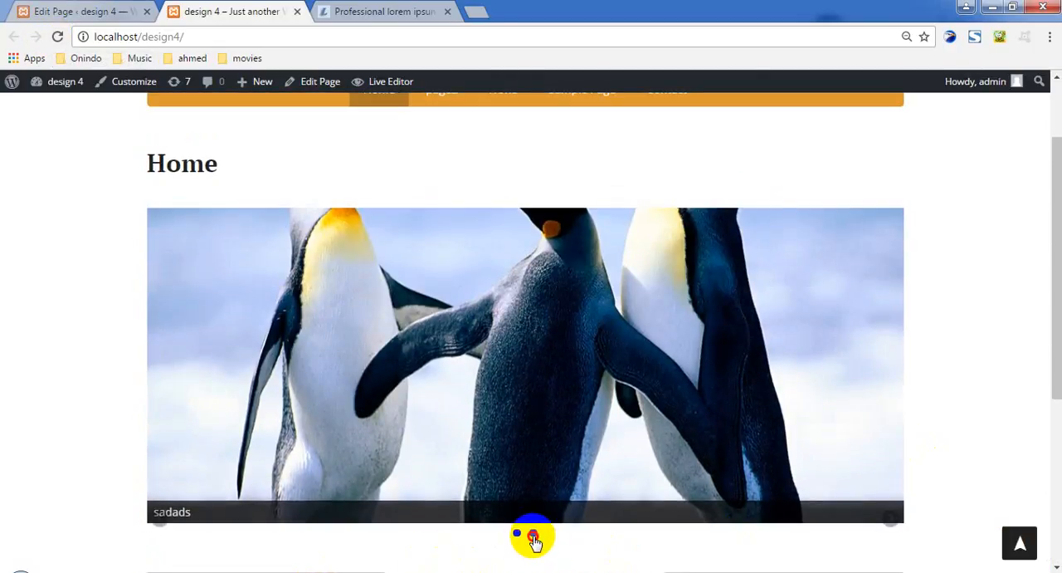
pyautogui.scroll(5, 426, 481)
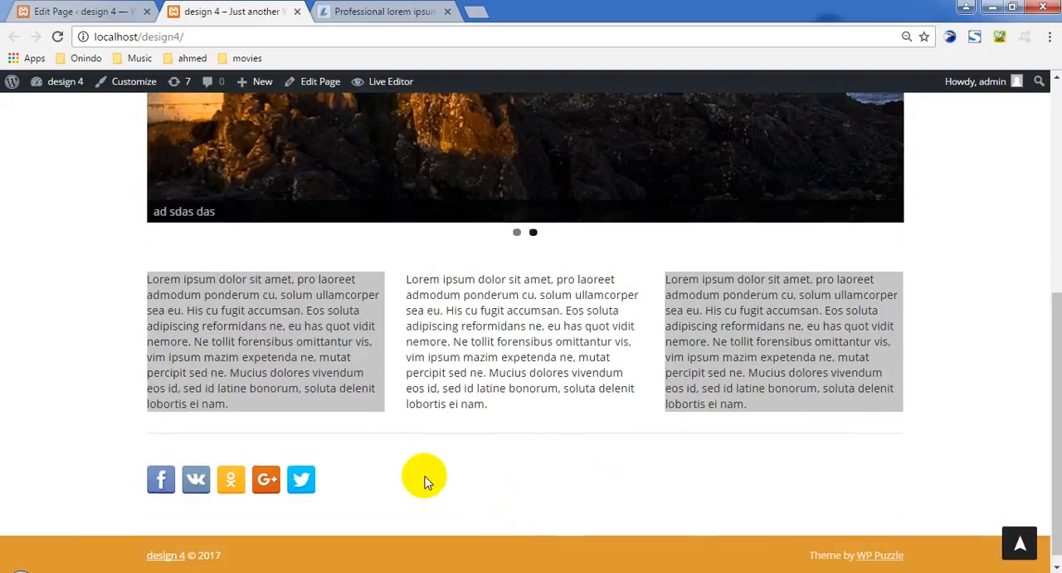
# Add another one-column row to the Home page layout and move it below the three-column row.
pyautogui.click(79, 12)
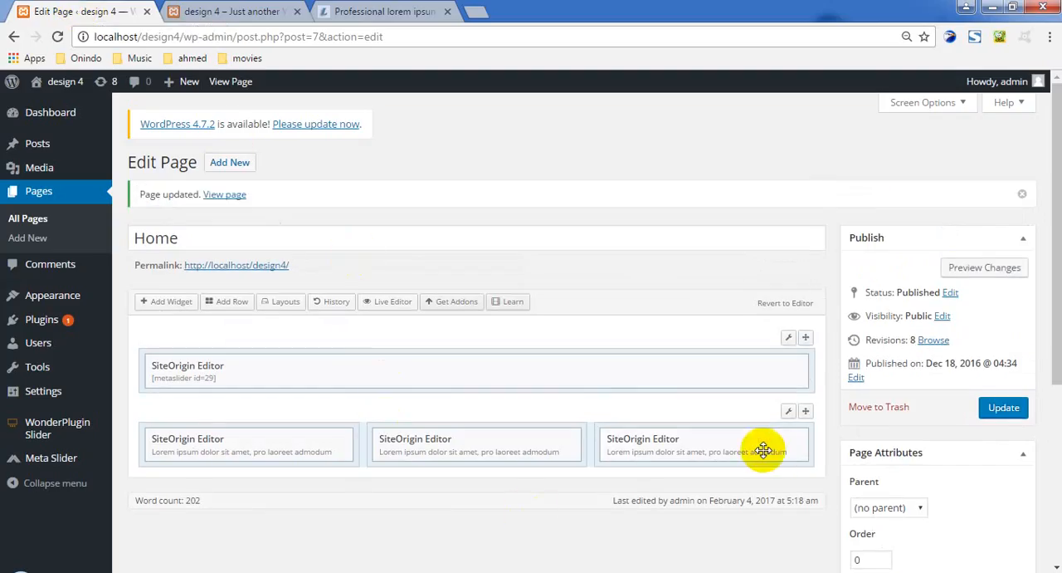
pyautogui.scroll(-4, 811, 469)
pyautogui.scroll(4, 782, 421)
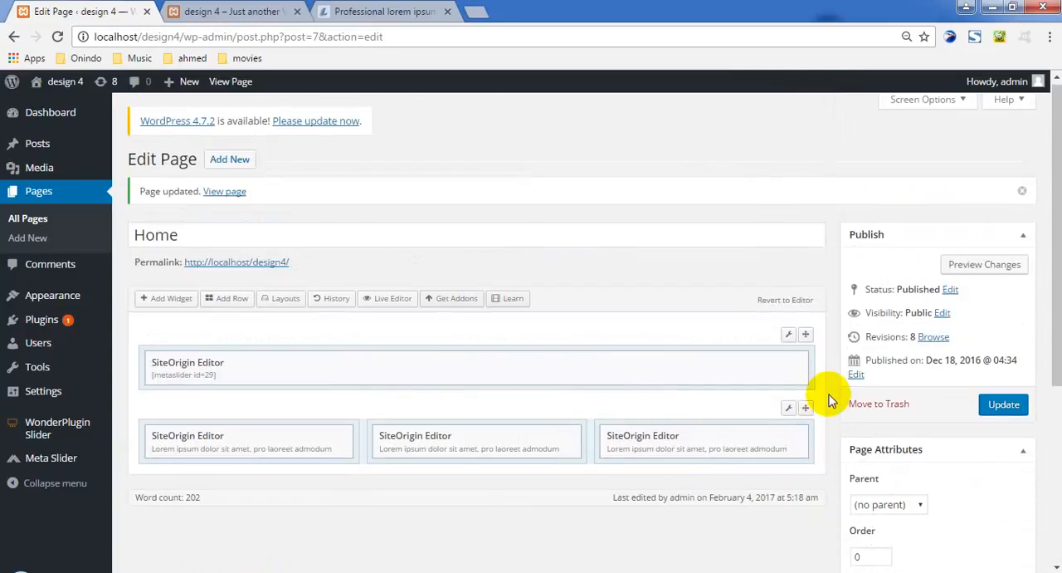
pyautogui.scroll(-1, 818, 415)
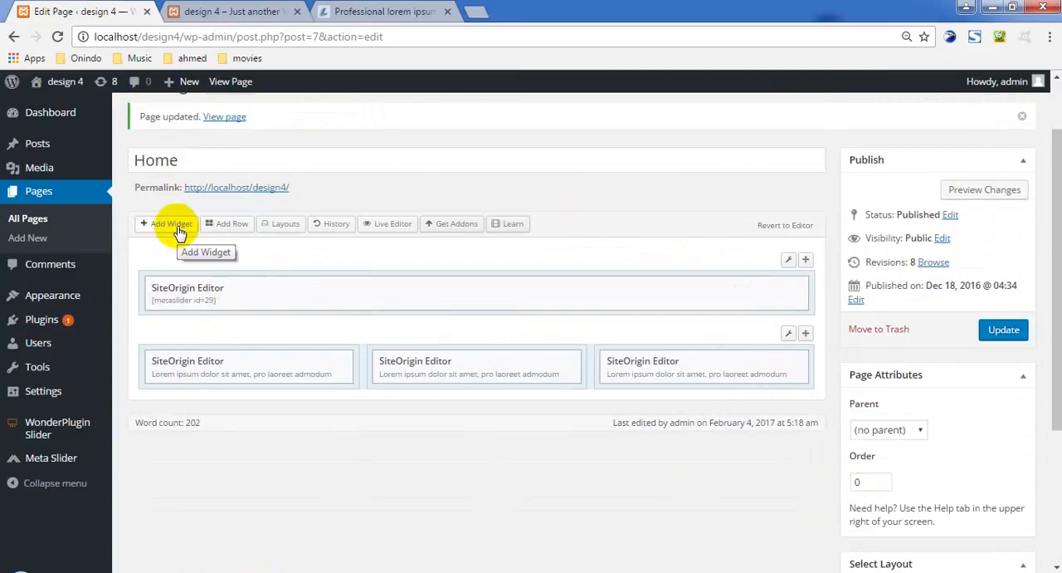
pyautogui.click(233, 224)
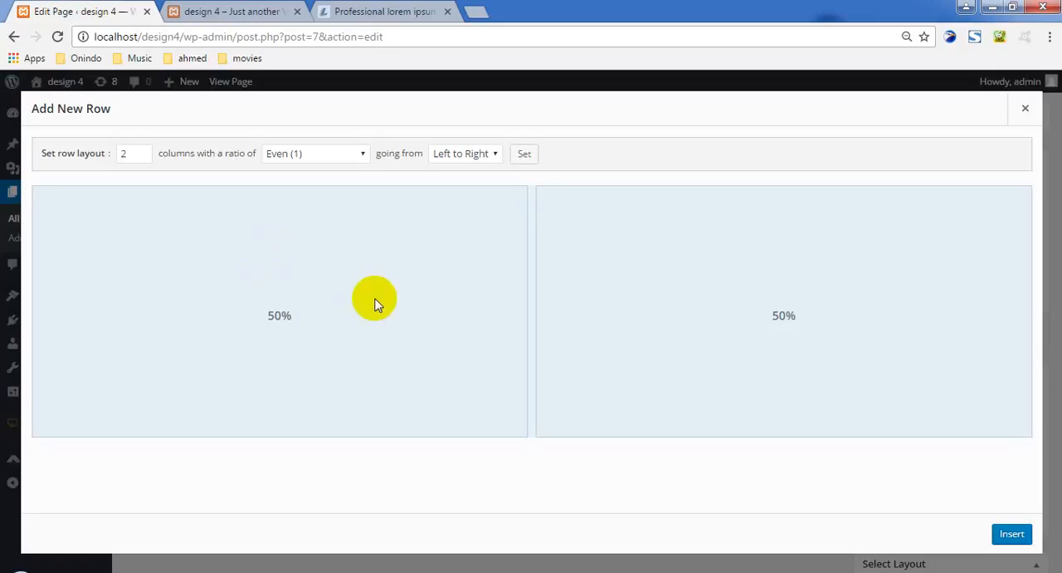
pyautogui.click(144, 158)
pyautogui.click(144, 158)
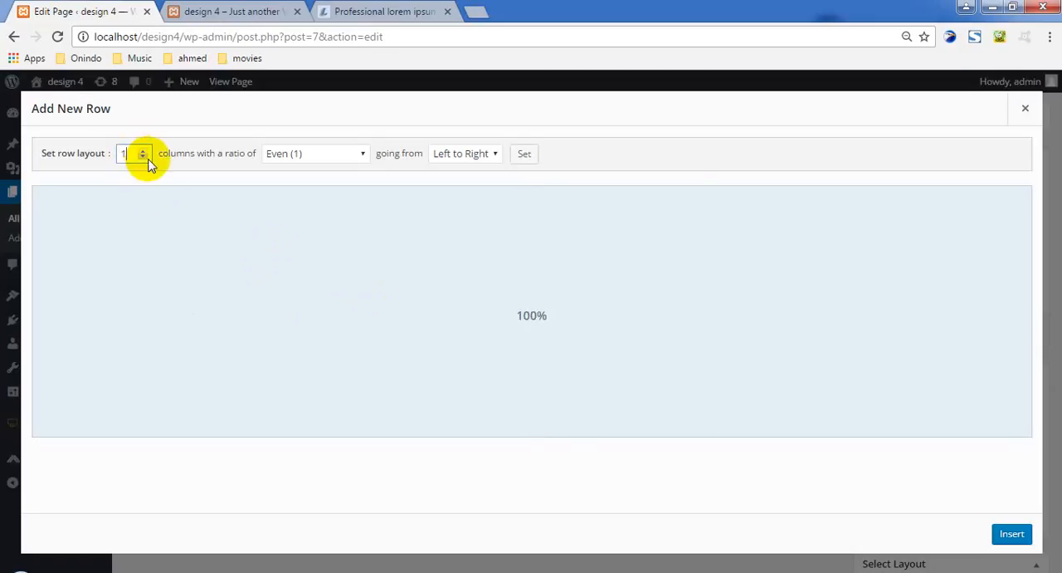
pyautogui.click(1010, 534)
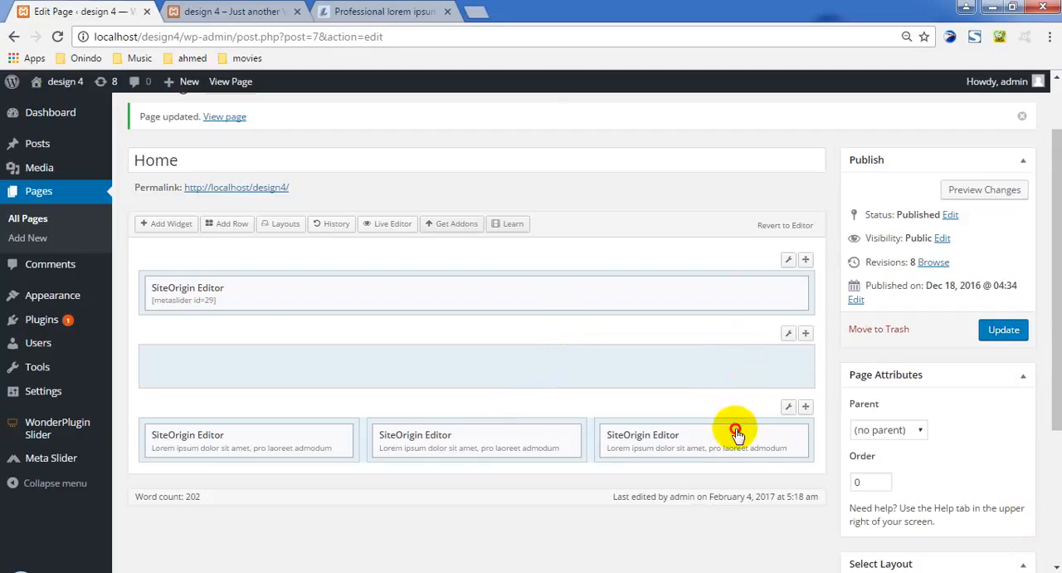
pyautogui.moveTo(805, 334); pyautogui.dragTo(804, 405)
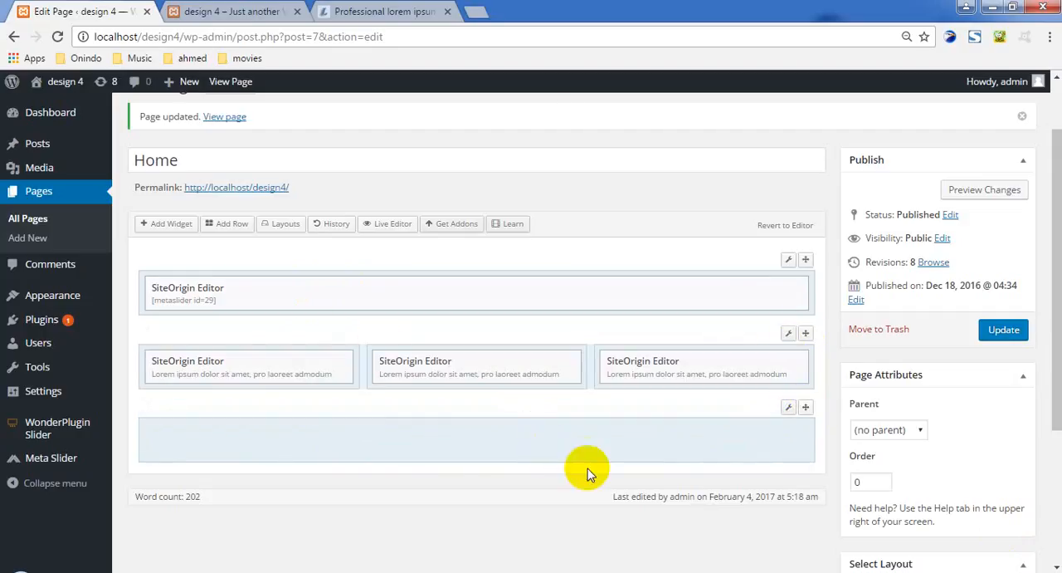
# Add a SiteOrigin Image widget to the empty one-column row and open its settings.
pyautogui.click(609, 434)
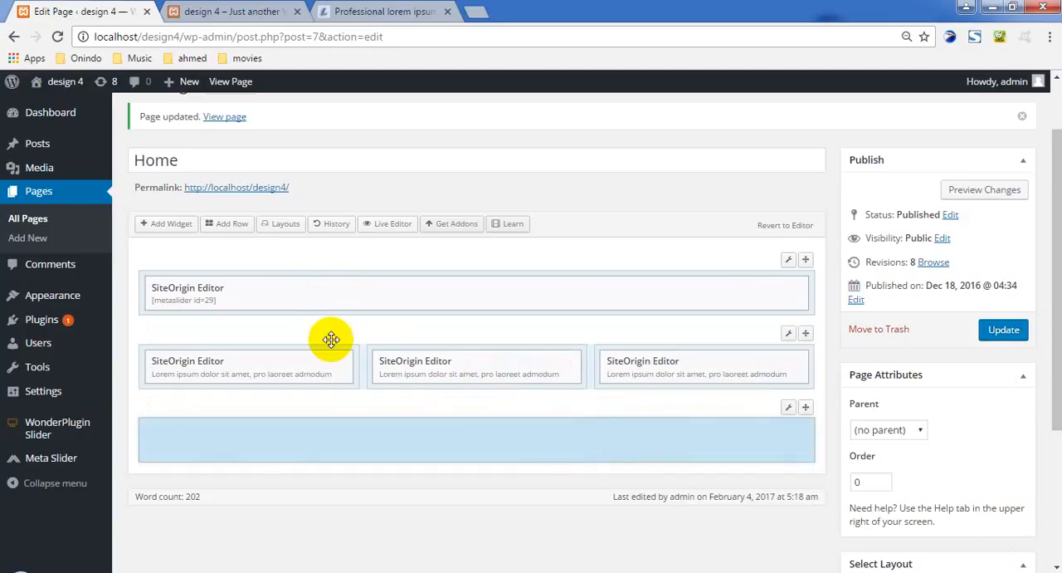
pyautogui.click(169, 224)
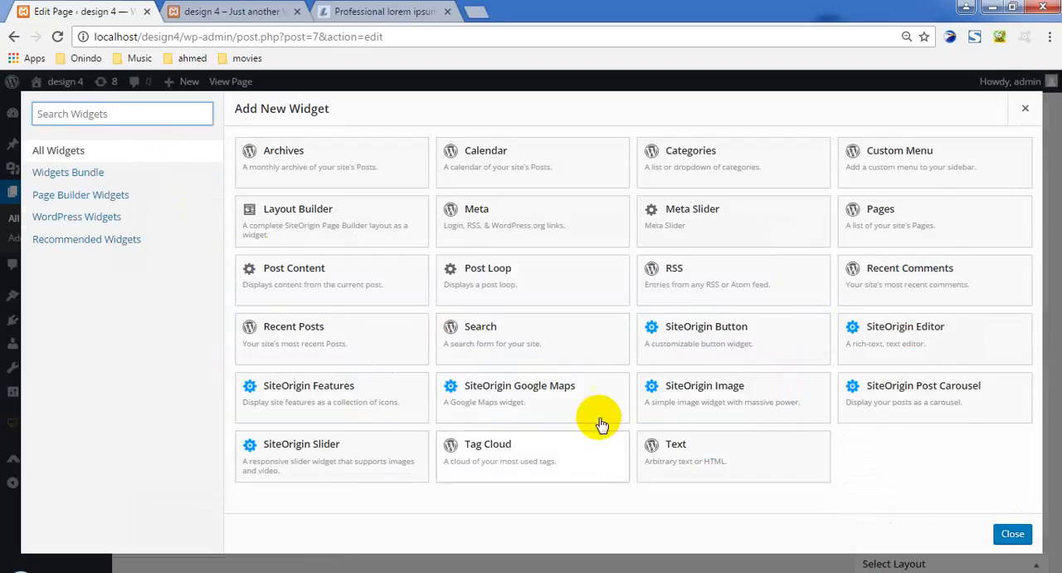
pyautogui.click(710, 395)
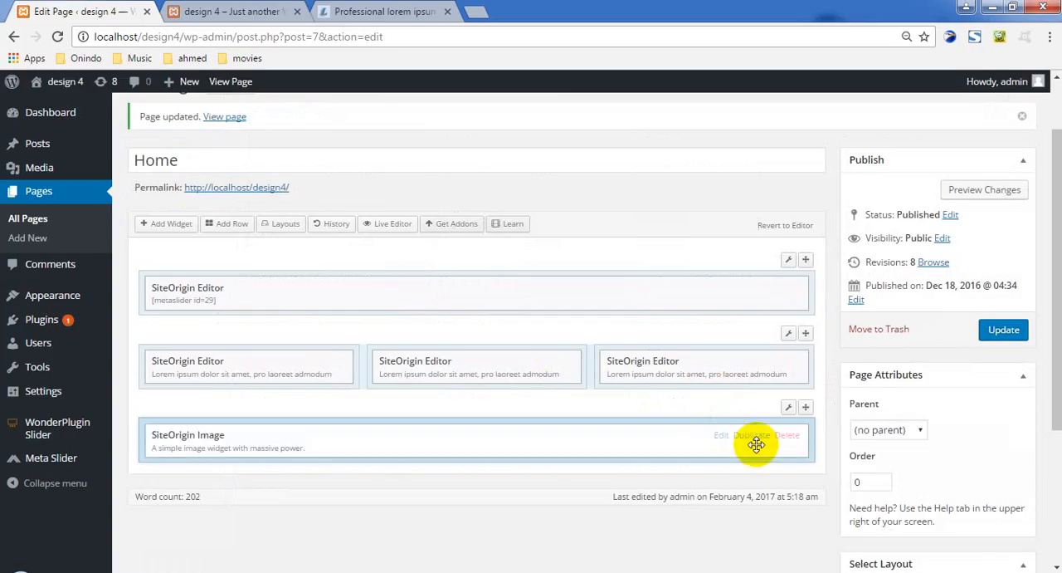
pyautogui.click(721, 439)
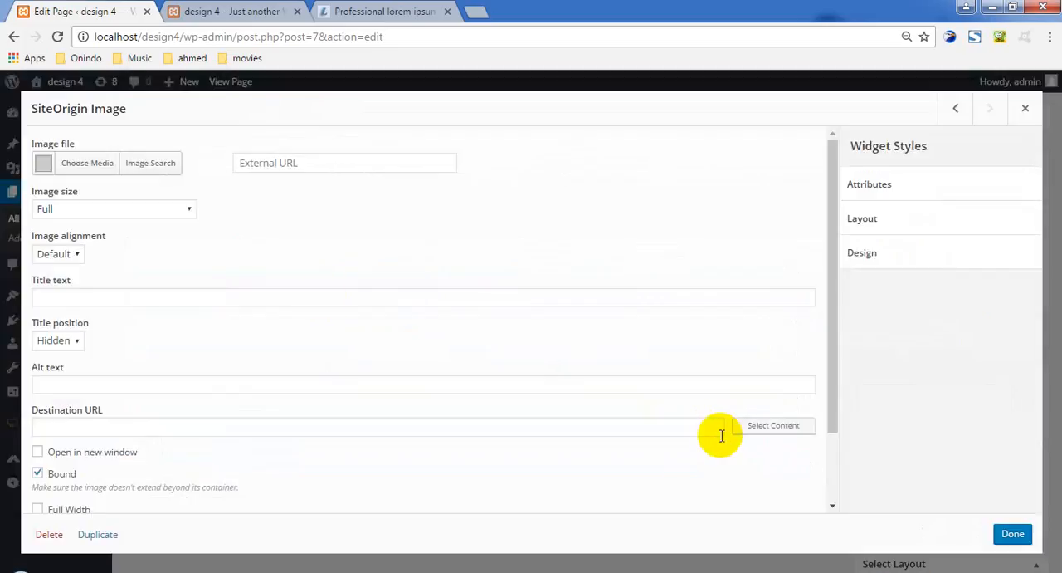
# Upload banner2.jpg from the "cad and web files" folder on drive E: as the widget's image, and update the Home page.
pyautogui.click(83, 164)
pyautogui.click(64, 138)
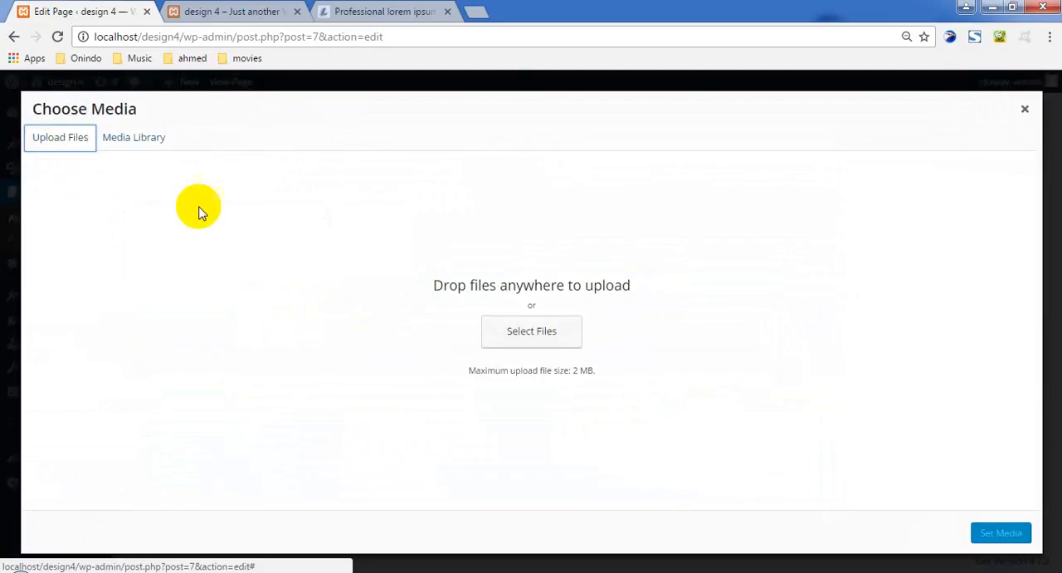
pyautogui.click(504, 330)
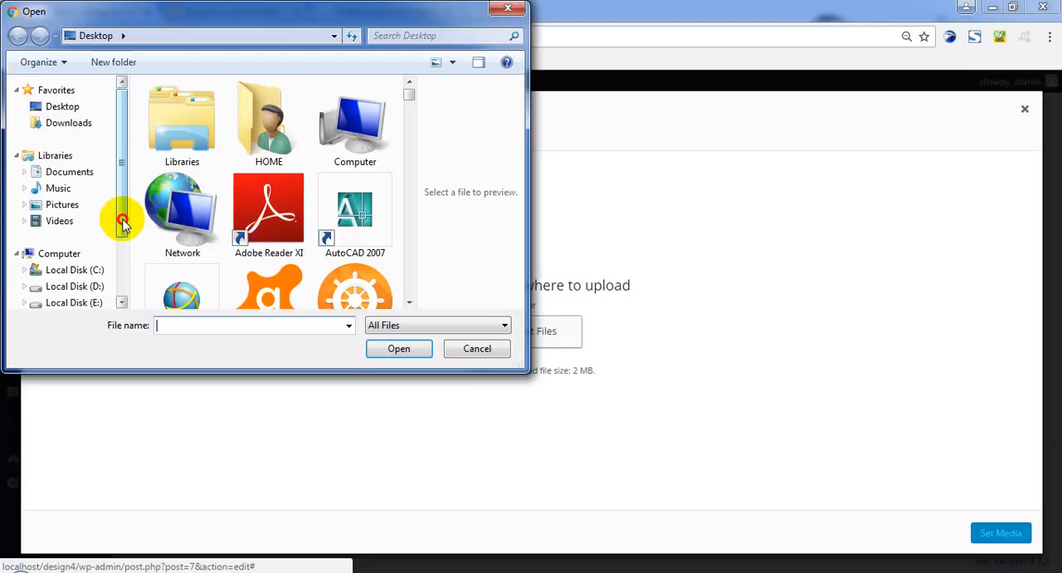
pyautogui.moveTo(122, 223); pyautogui.dragTo(124, 257)
pyautogui.click(68, 246)
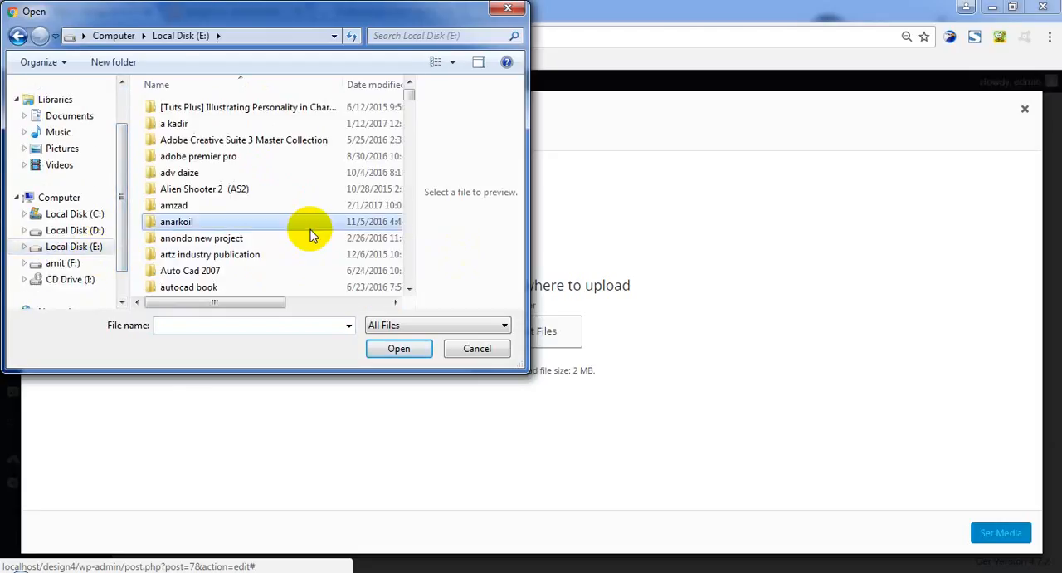
pyautogui.scroll(-7, 307, 239)
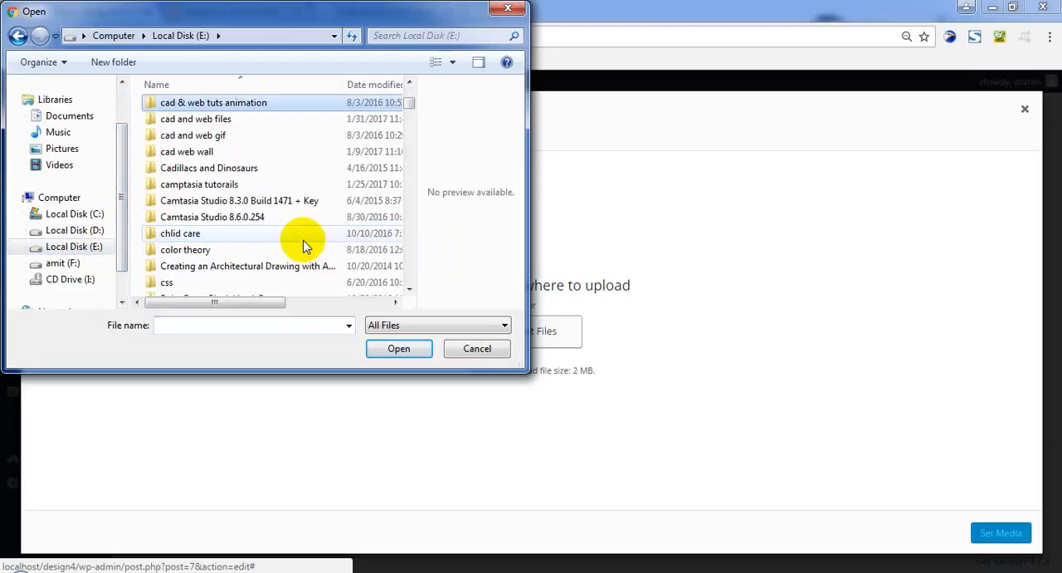
pyautogui.doubleClick(274, 123)
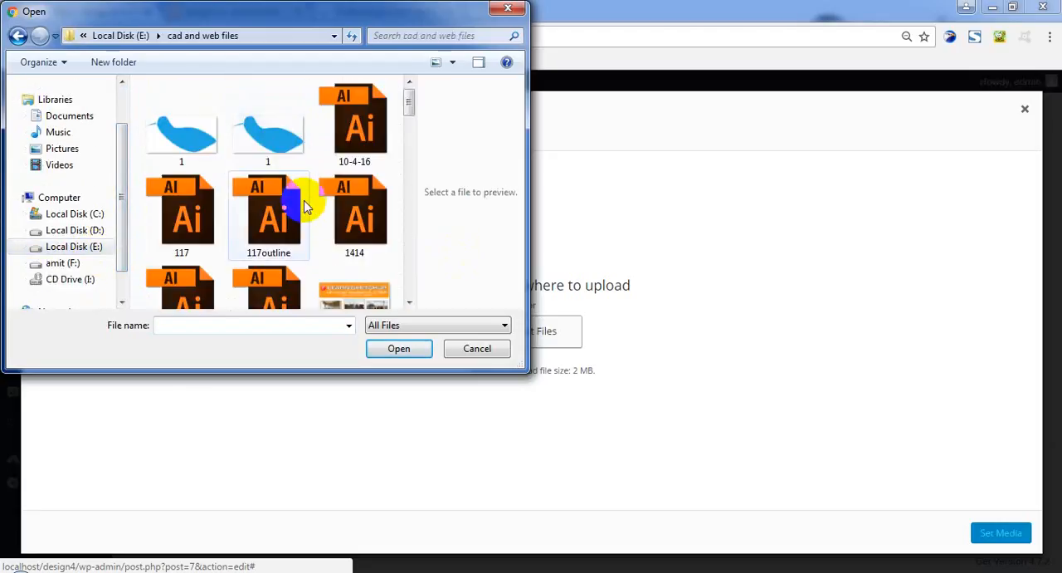
pyautogui.click(352, 274)
pyautogui.click(400, 349)
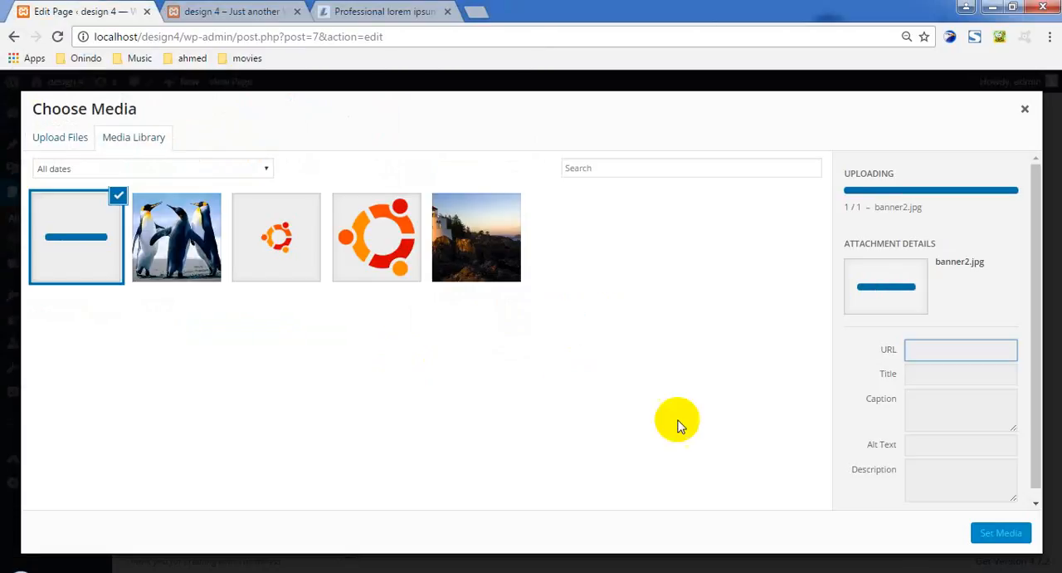
pyautogui.click(1009, 533)
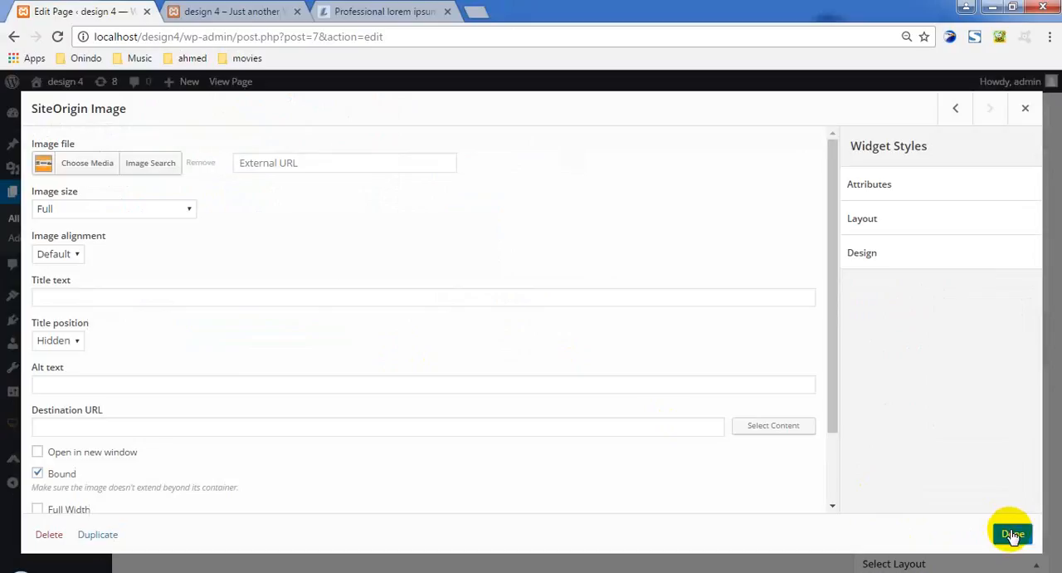
pyautogui.click(1012, 534)
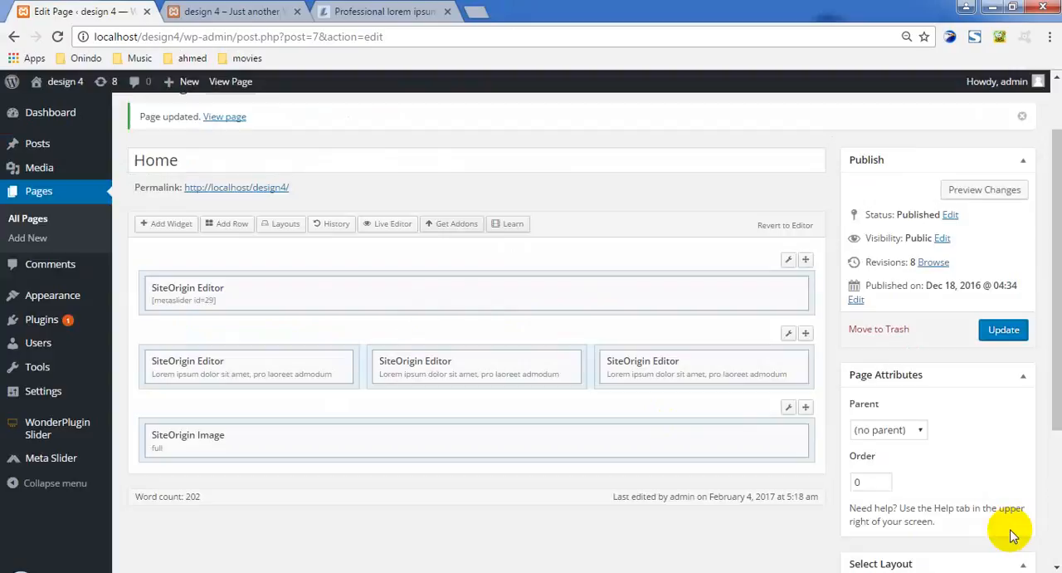
pyautogui.click(1004, 332)
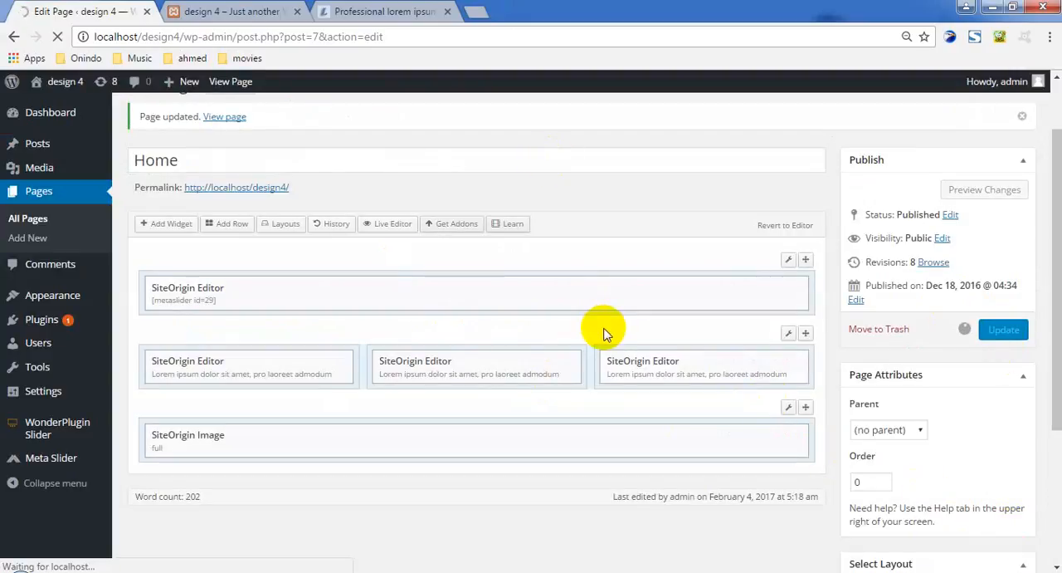
# Duplicate the three-column row of lorem ipsum widgets in the Home page layout.
pyautogui.moveTo(799, 365)
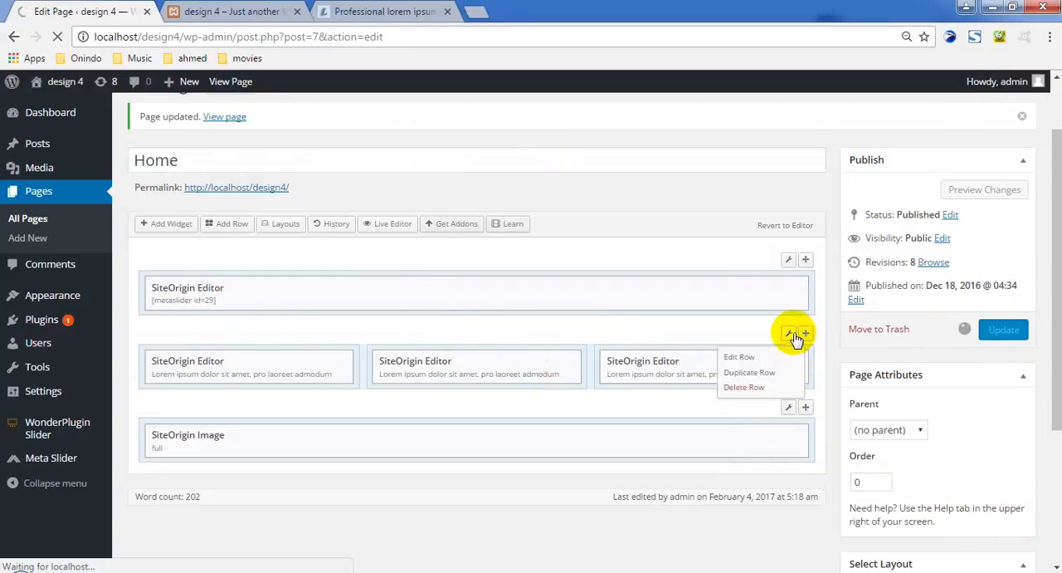
pyautogui.click(749, 371)
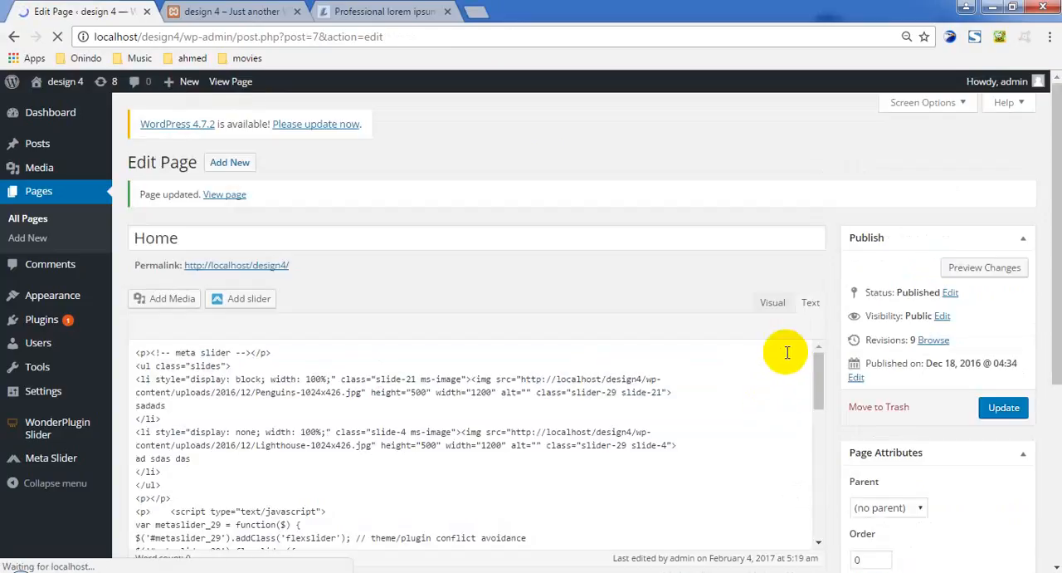
pyautogui.scroll(-4, 788, 355)
pyautogui.scroll(3, 787, 355)
pyautogui.moveTo(789, 353)
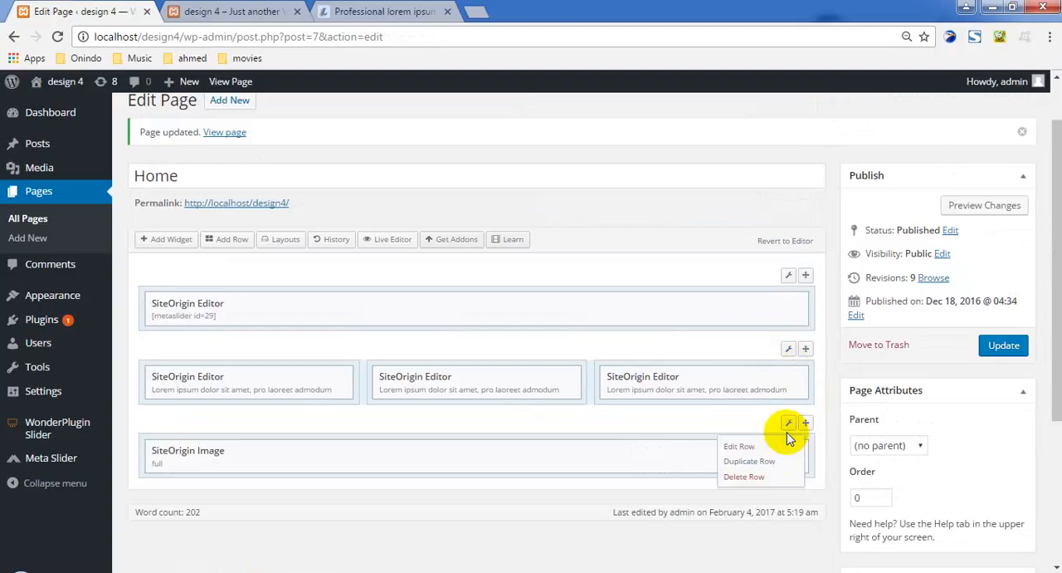
pyautogui.scroll(-1, 717, 351)
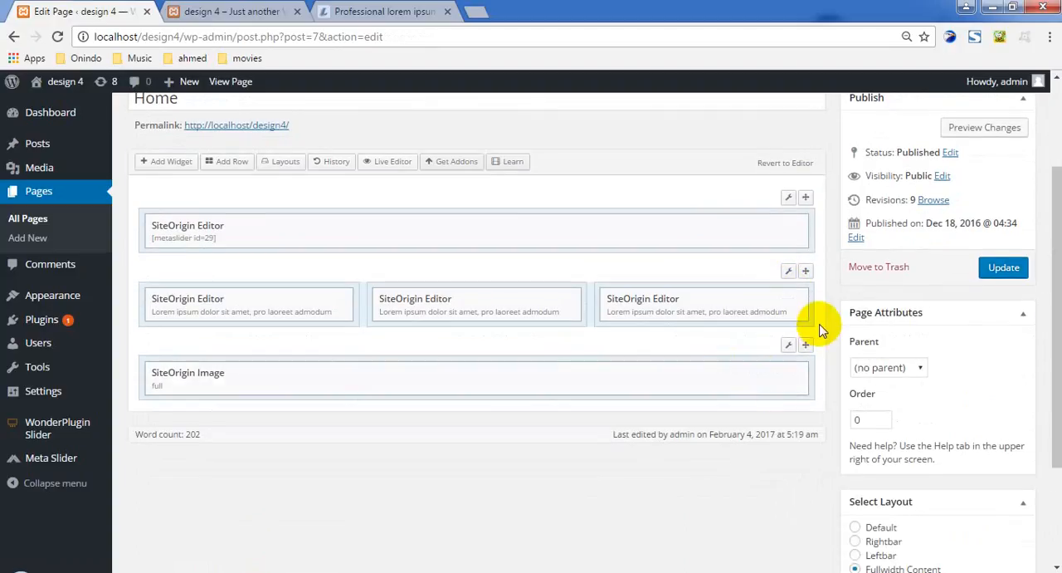
pyautogui.scroll(2, 795, 332)
pyautogui.moveTo(790, 413)
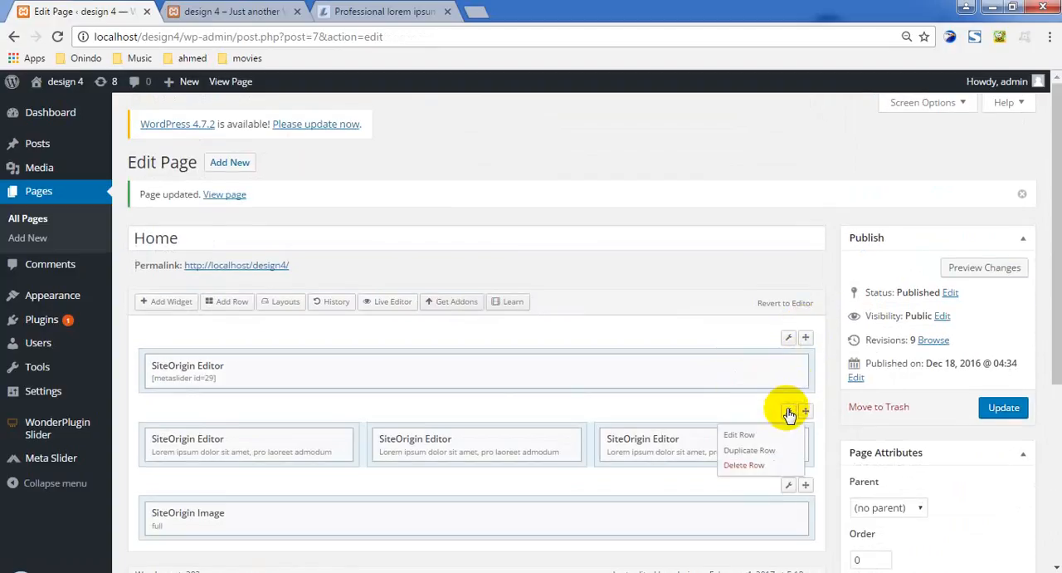
pyautogui.click(771, 449)
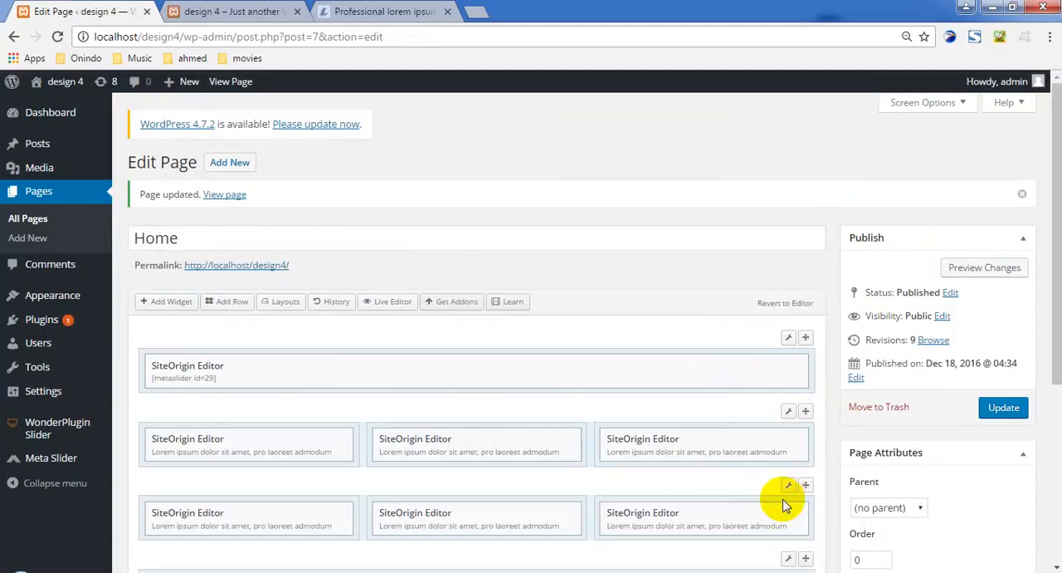
# Move the duplicated three-column row below the image row and update the Home page.
pyautogui.scroll(-3, 796, 465)
pyautogui.moveTo(788, 320)
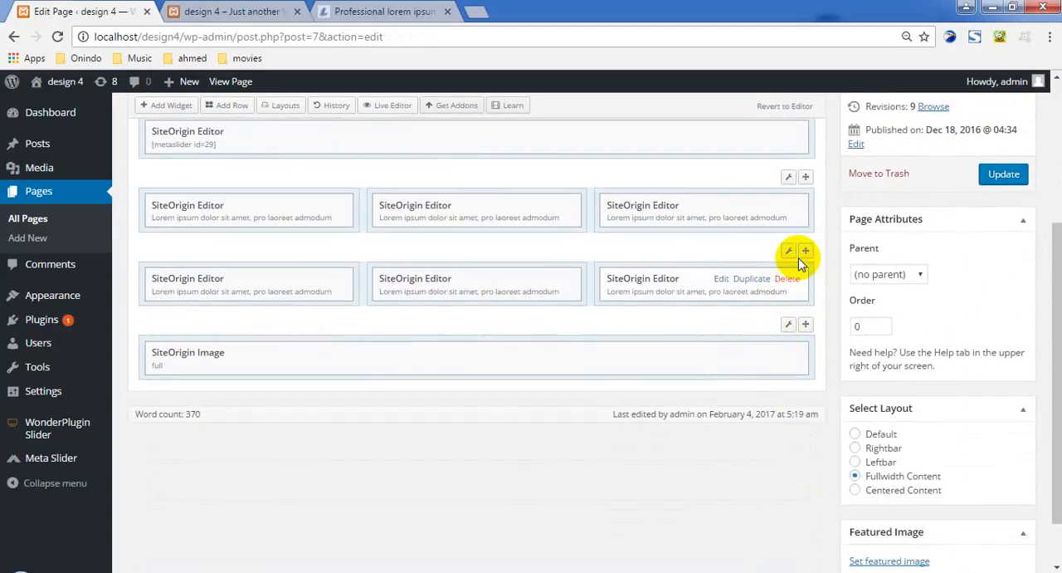
pyautogui.moveTo(807, 251); pyautogui.dragTo(809, 334)
pyautogui.click(992, 175)
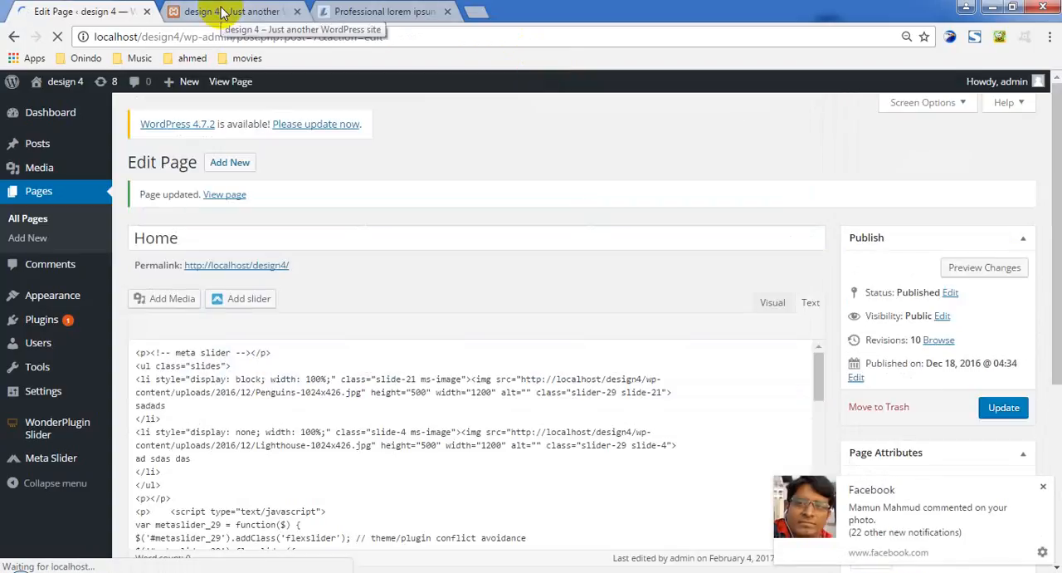
# Reload the live Home page and examine the slideshow, the three-column rows and the banner image between them.
pyautogui.click(226, 20)
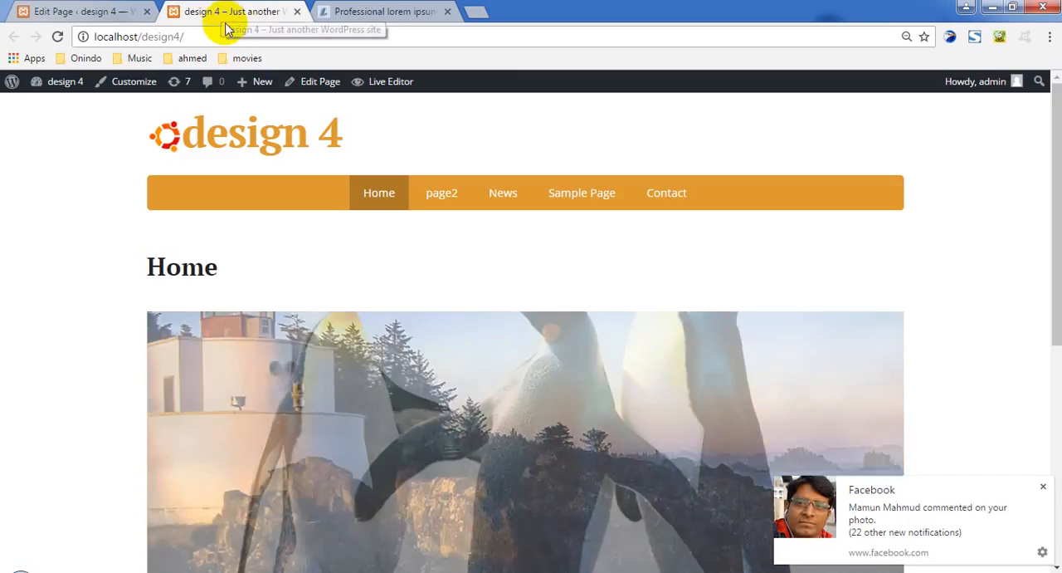
pyautogui.click(57, 36)
pyautogui.scroll(-1, 254, 150)
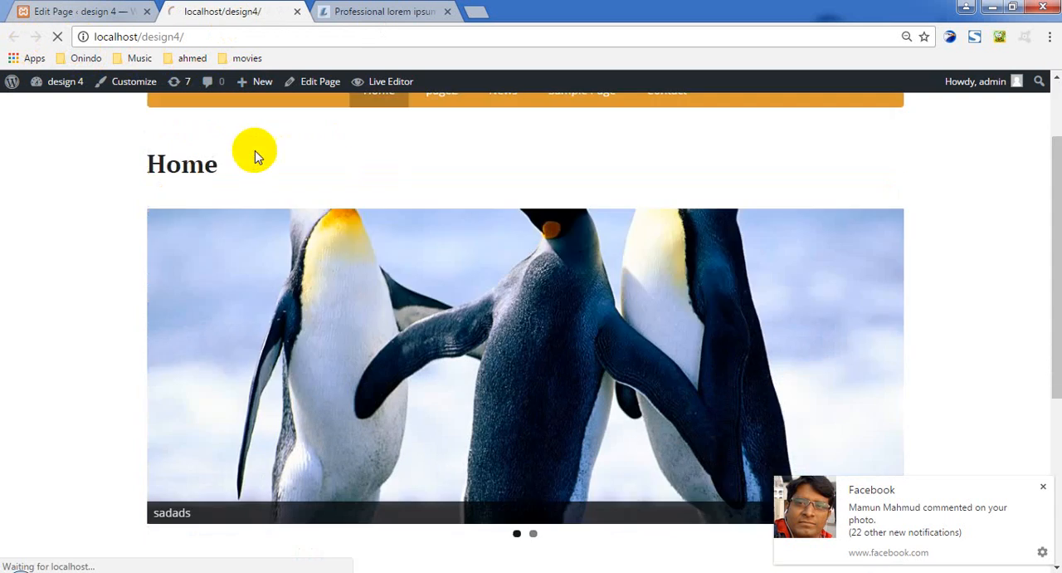
pyautogui.scroll(-3, 257, 156)
pyautogui.scroll(-1, 365, 241)
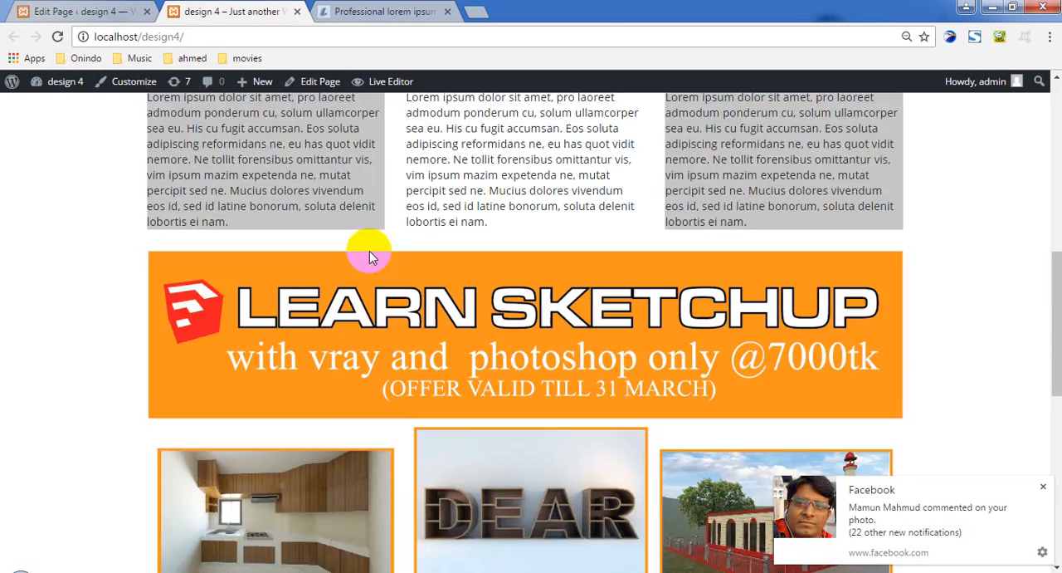
pyautogui.scroll(-5, 486, 321)
pyautogui.scroll(6, 562, 356)
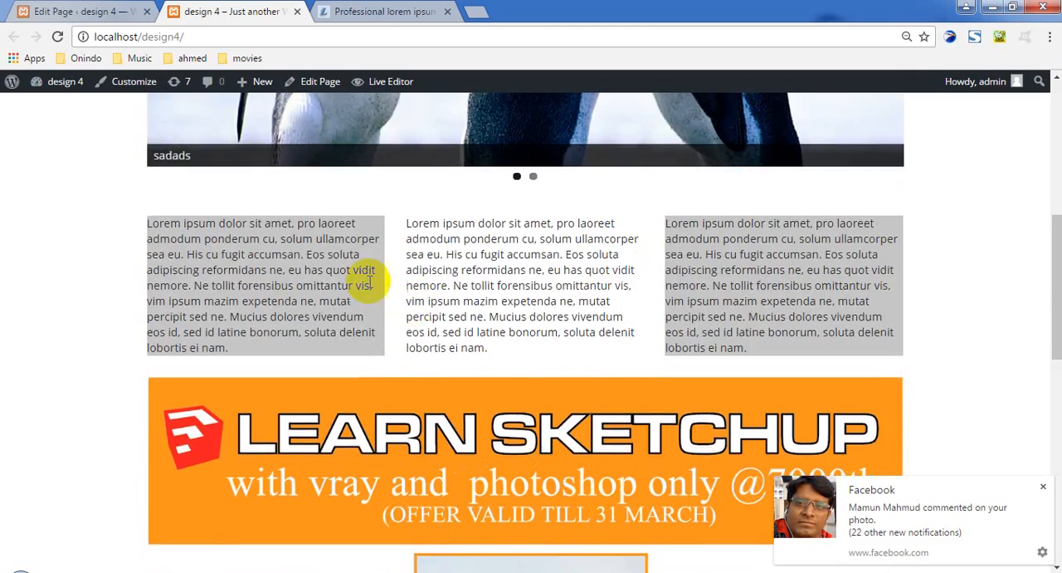
pyautogui.scroll(3, 374, 348)
pyautogui.scroll(-5, 40, 209)
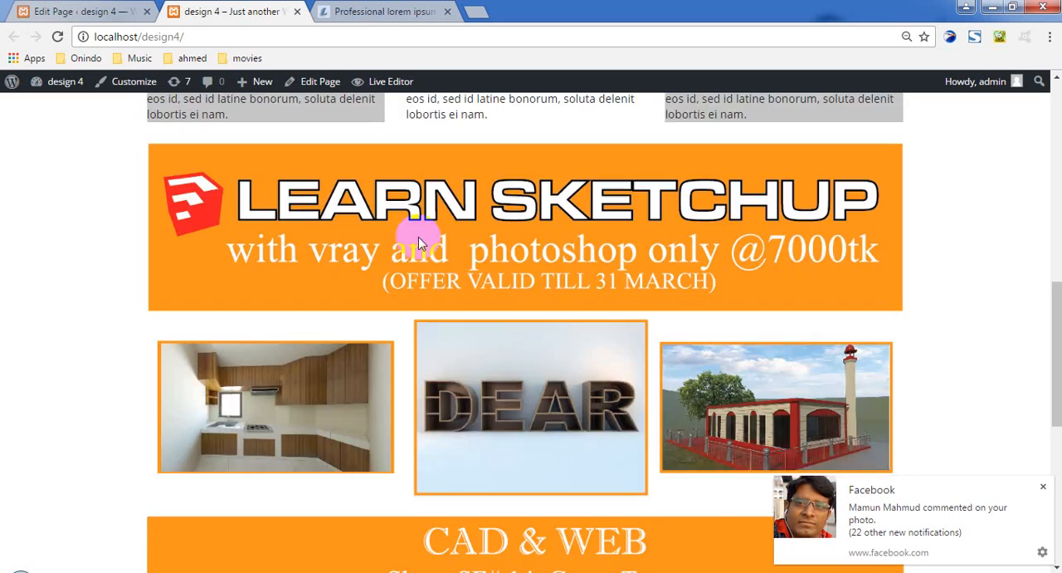
pyautogui.scroll(-6, 418, 236)
pyautogui.scroll(10, 564, 163)
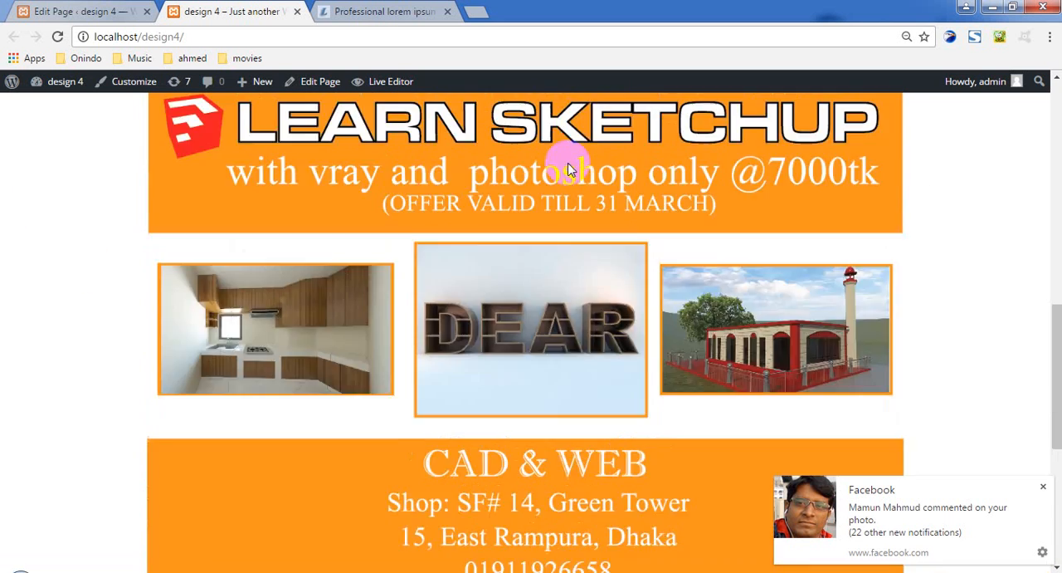
pyautogui.scroll(-4, 390, 166)
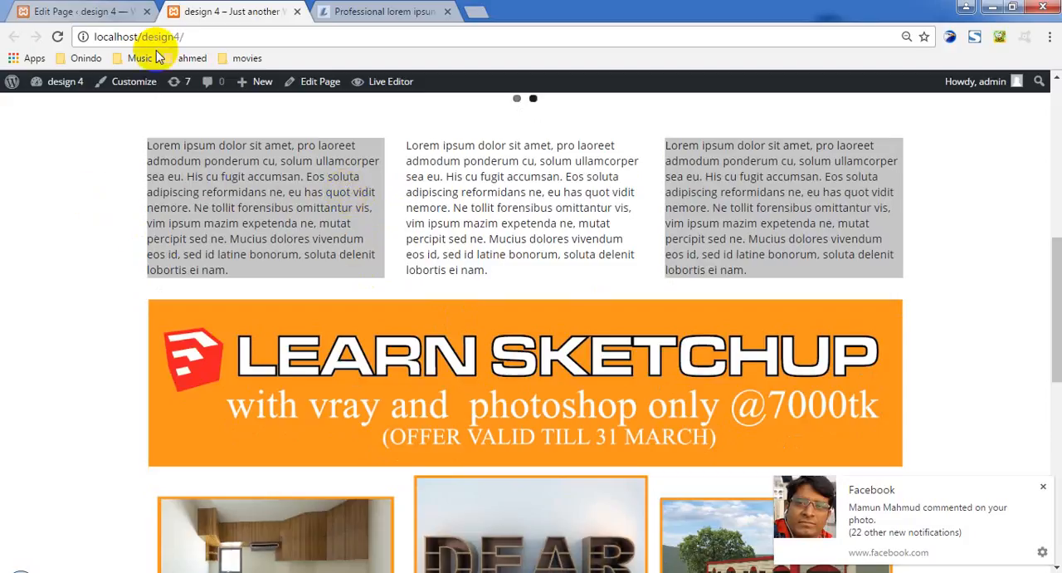
# Delete the first lorem ipsum editor widget from the three-column row directly below the slideshow row in the Home page layout.
pyautogui.click(86, 10)
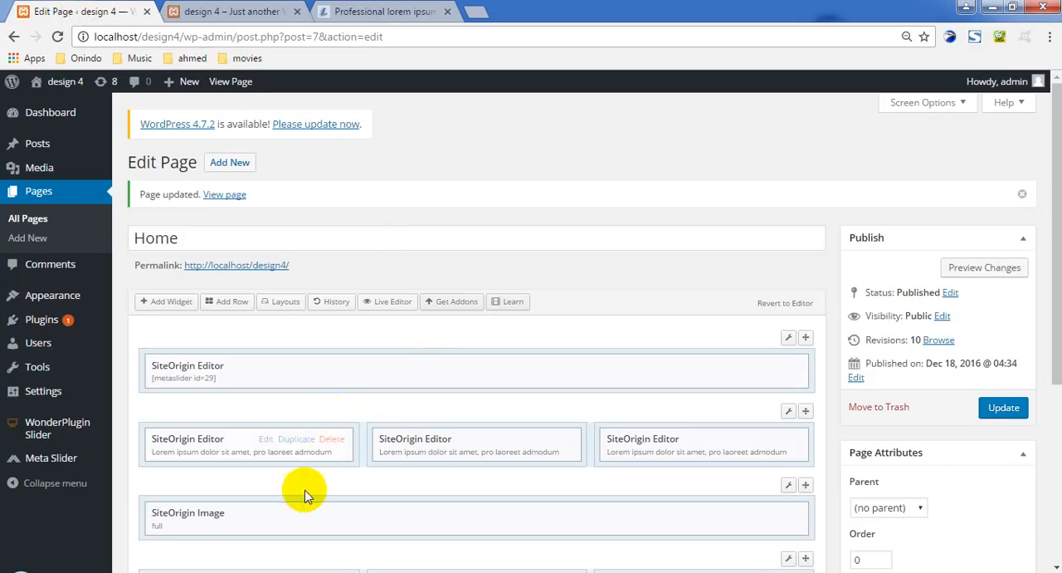
pyautogui.click(264, 440)
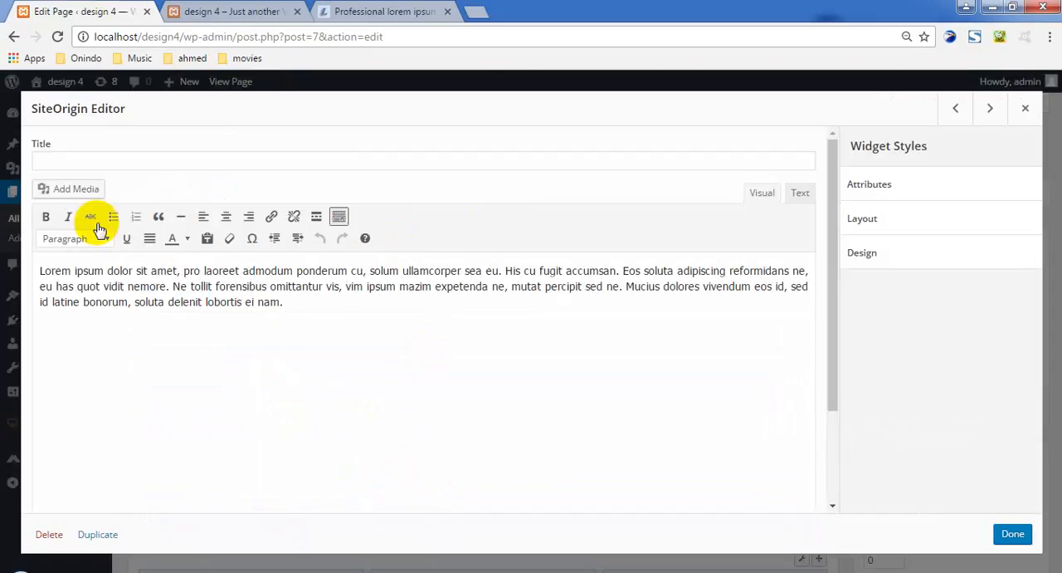
pyautogui.click(1025, 108)
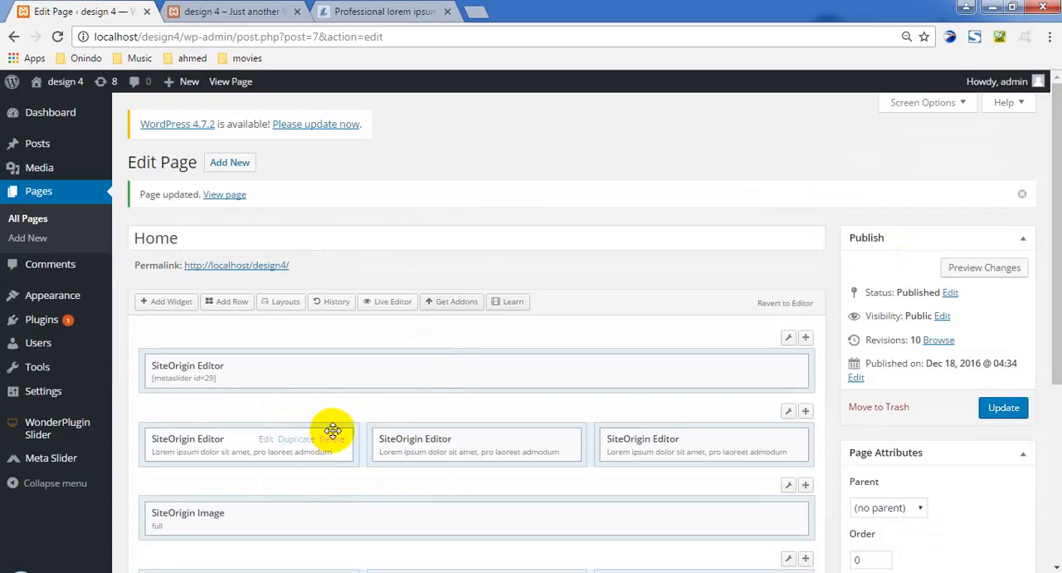
pyautogui.click(331, 440)
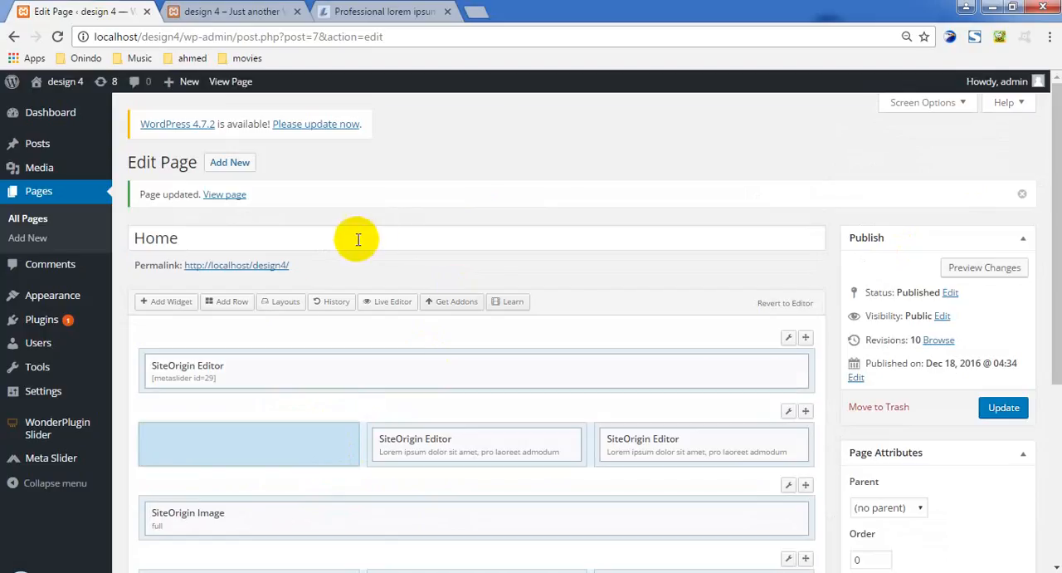
# Add a Custom Menu widget to the emptied first column of the three-column row.
pyautogui.moveTo(50, 294)
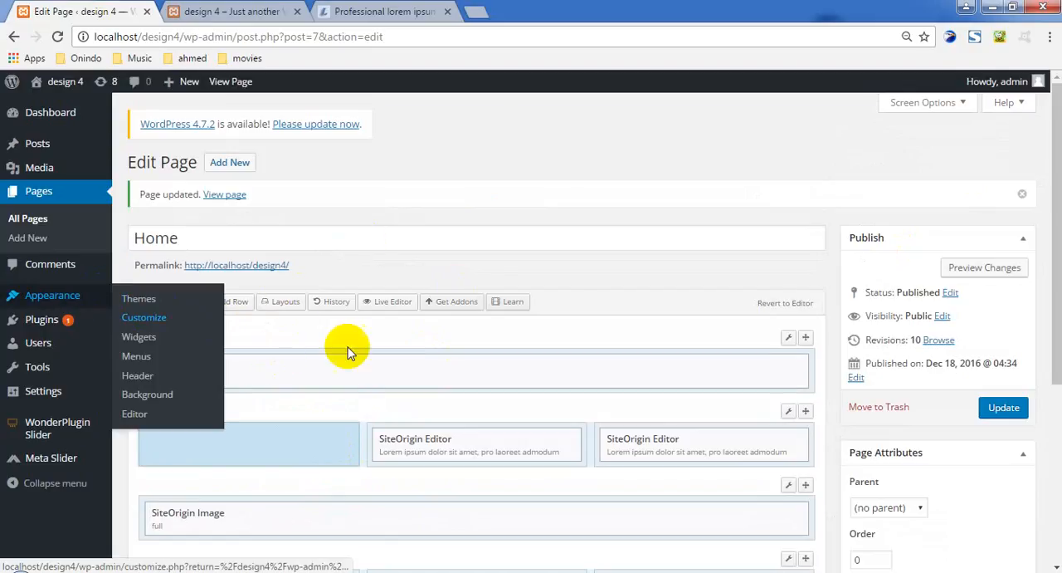
pyautogui.click(174, 304)
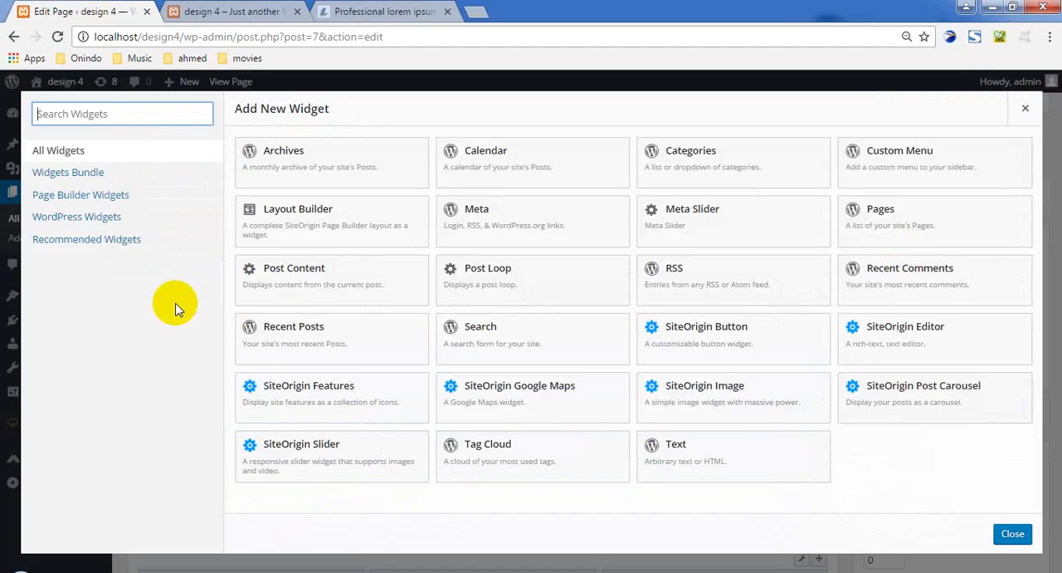
pyautogui.click(910, 176)
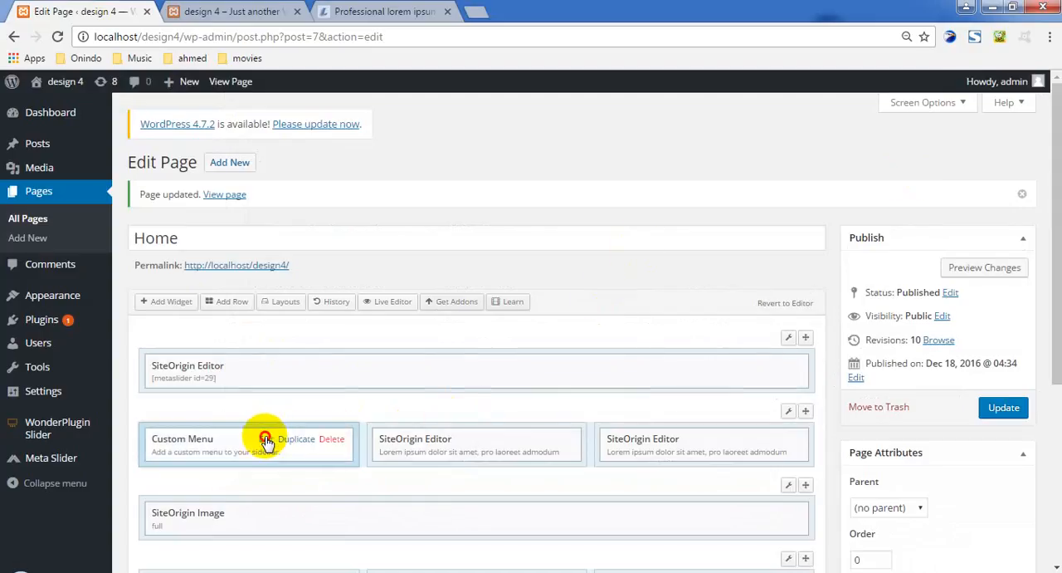
# Set the Custom Menu widget to show Menu 1 and update the Home page.
pyautogui.click(265, 442)
pyautogui.click(134, 200)
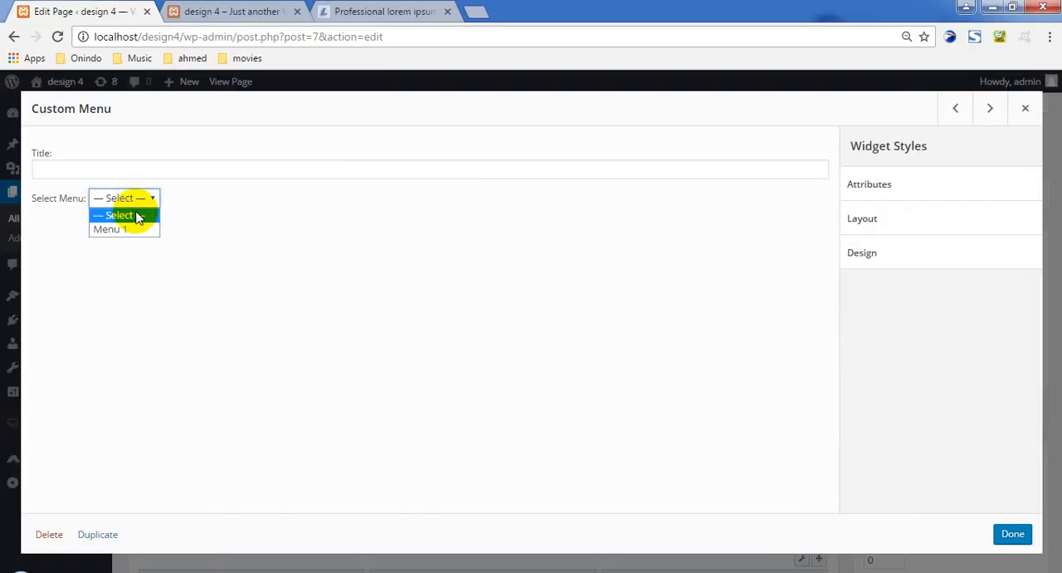
pyautogui.click(125, 229)
pyautogui.click(1014, 536)
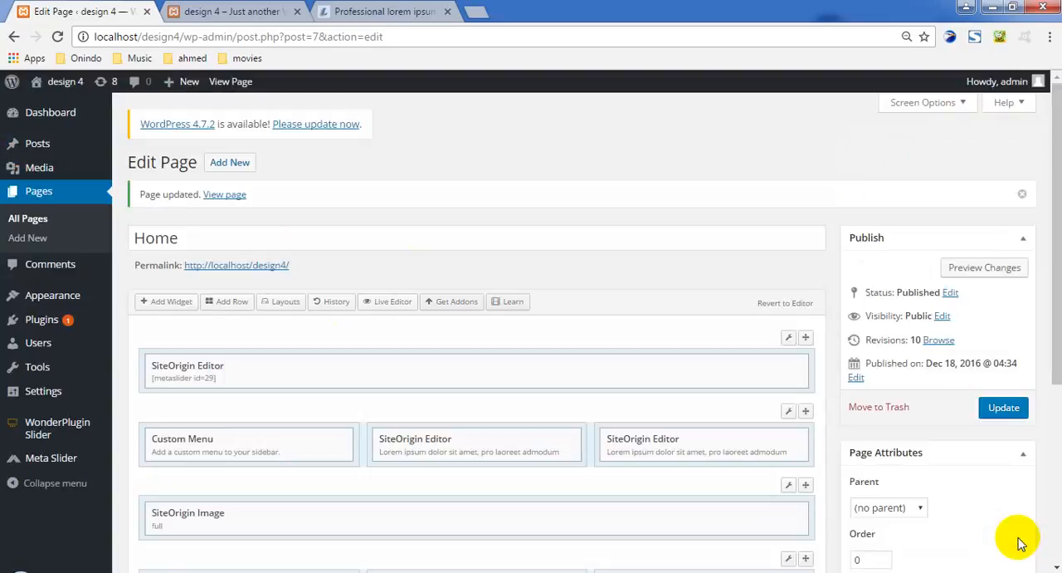
pyautogui.click(1009, 412)
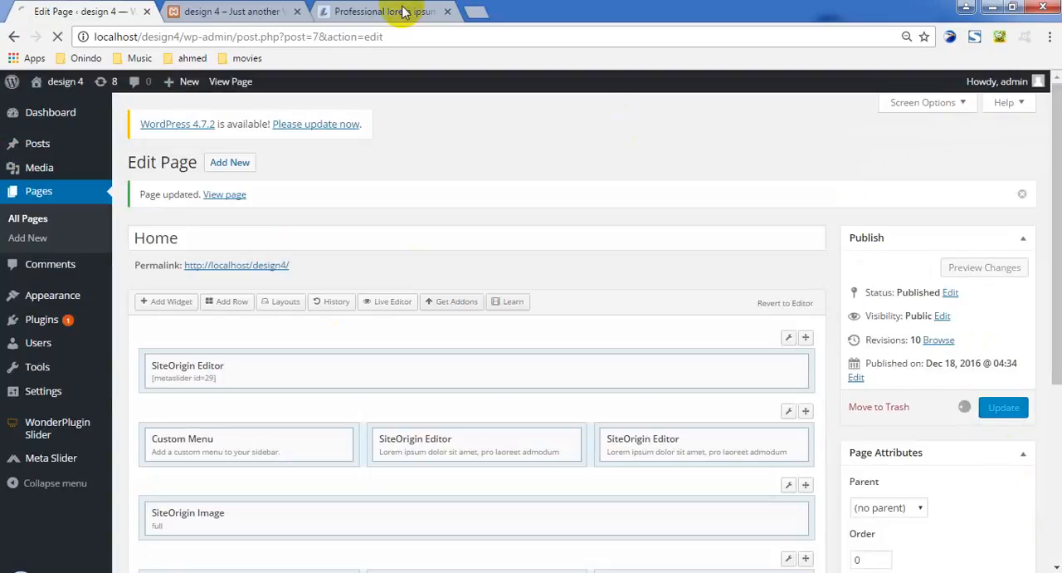
# Reload the live Home page and check the custom menu column and the rows around the banner.
pyautogui.click(224, 12)
pyautogui.click(61, 37)
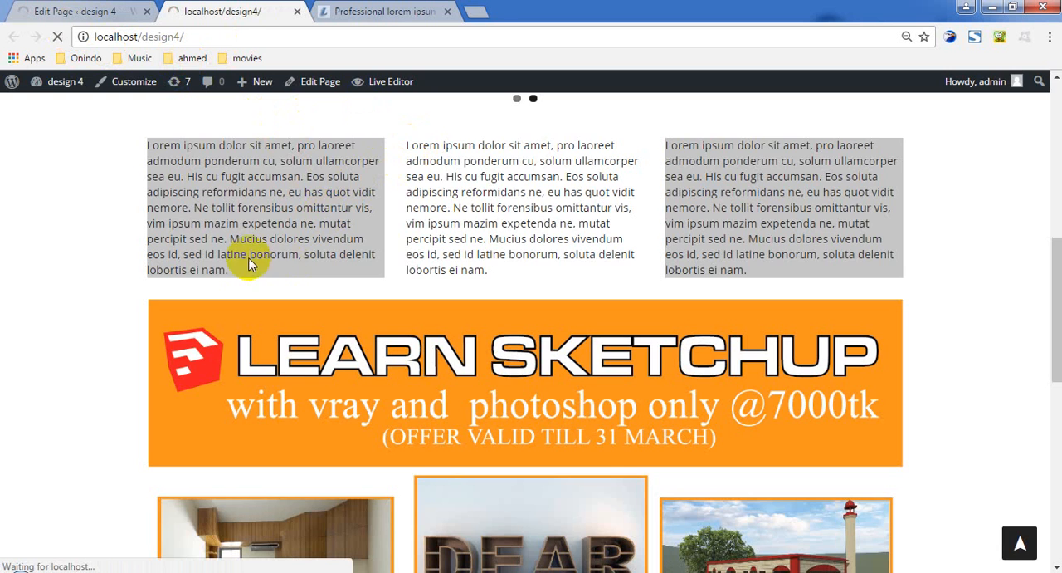
pyautogui.scroll(-3, 260, 243)
pyautogui.scroll(4, 283, 279)
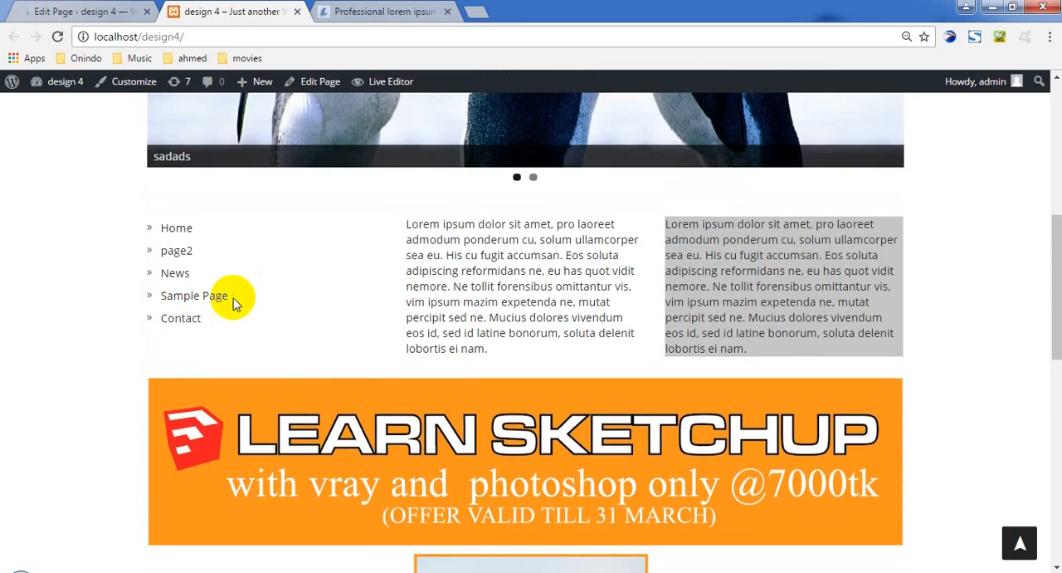
pyautogui.scroll(3, 233, 303)
pyautogui.scroll(-2, 227, 482)
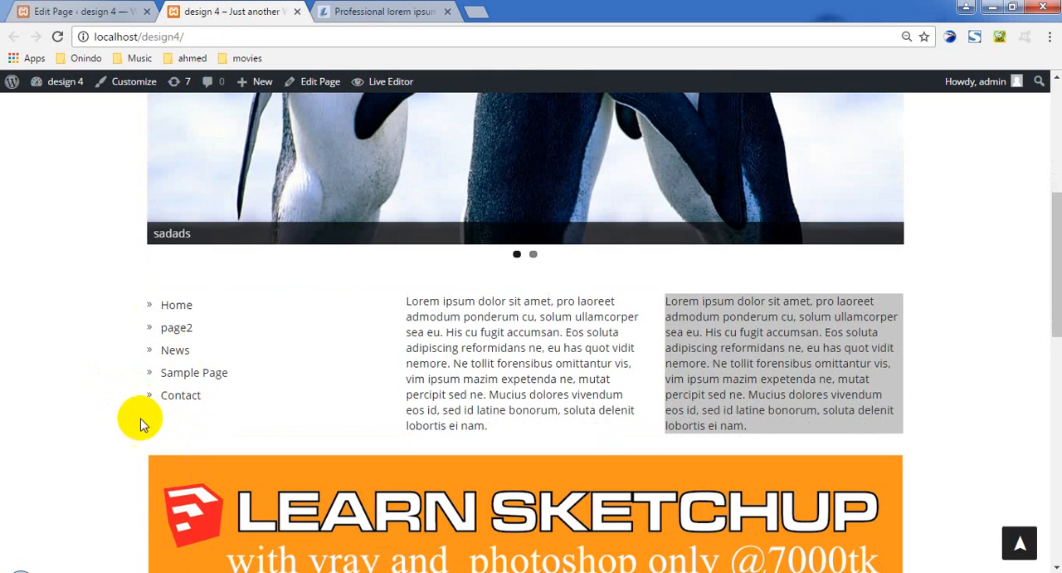
pyautogui.scroll(-3, 376, 340)
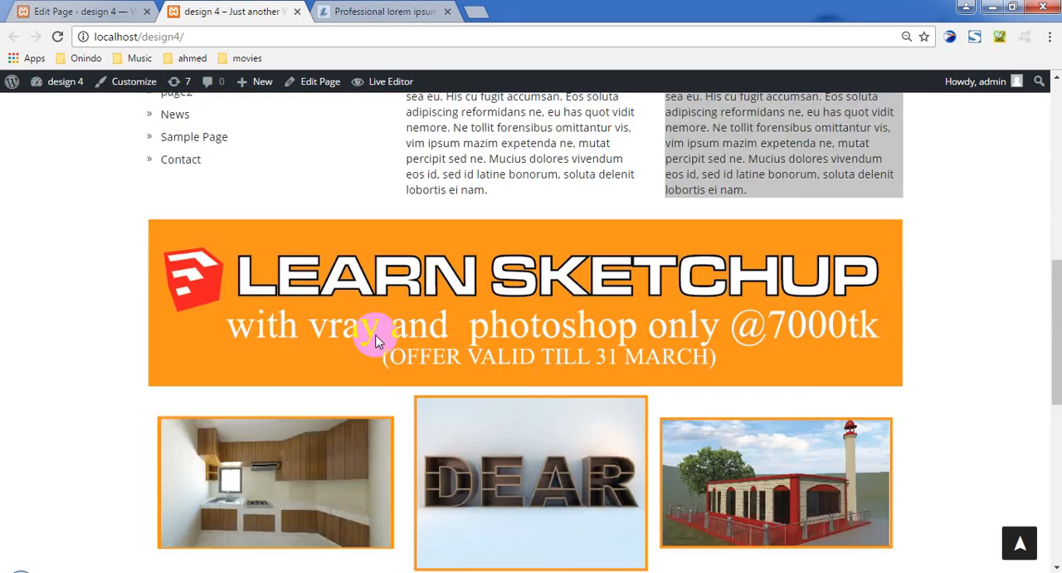
pyautogui.scroll(2, 375, 340)
pyautogui.scroll(-8, 382, 342)
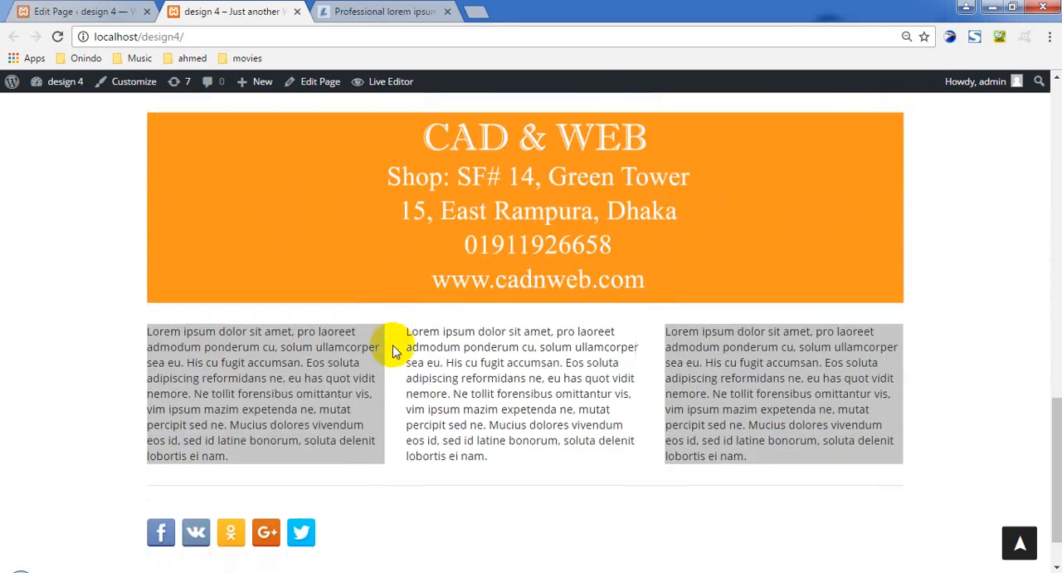
pyautogui.scroll(-2, 395, 351)
pyautogui.scroll(8, 373, 308)
# Review the settings of the SiteOrigin Image widget in the Home page layout and close them without changes.
pyautogui.click(73, 10)
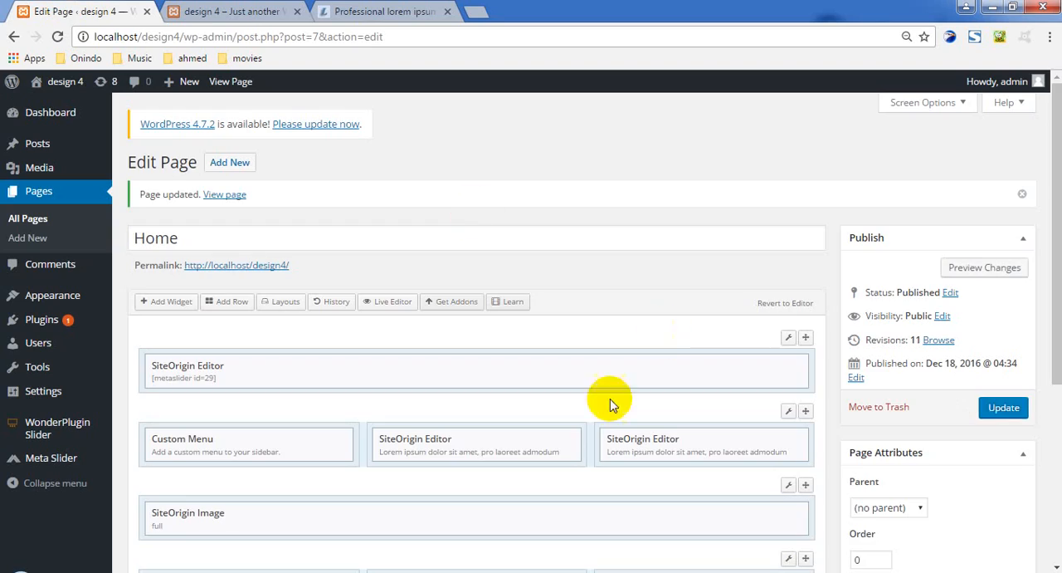
pyautogui.scroll(-3, 484, 451)
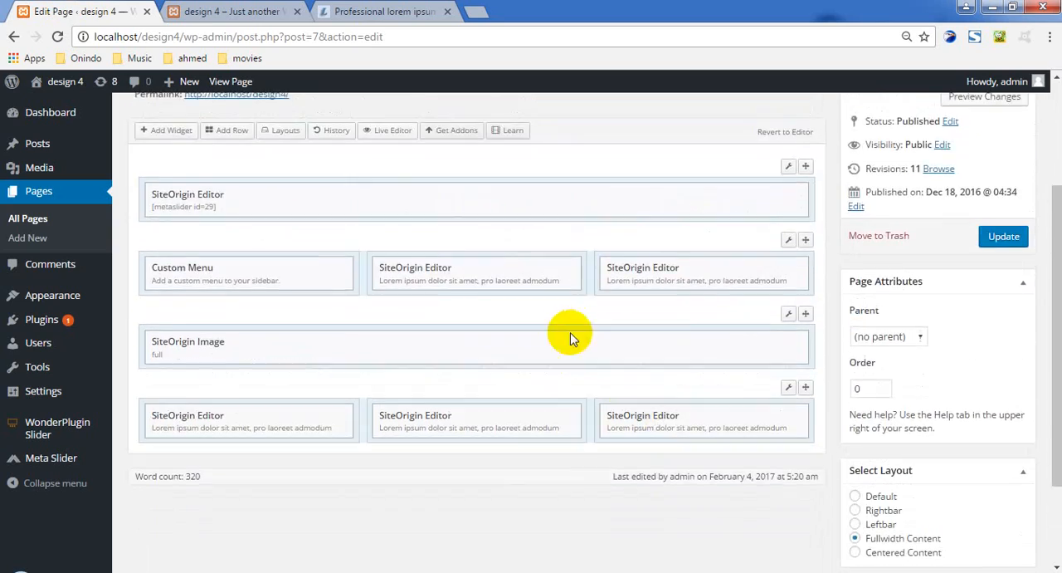
pyautogui.scroll(1, 573, 338)
pyautogui.moveTo(789, 362)
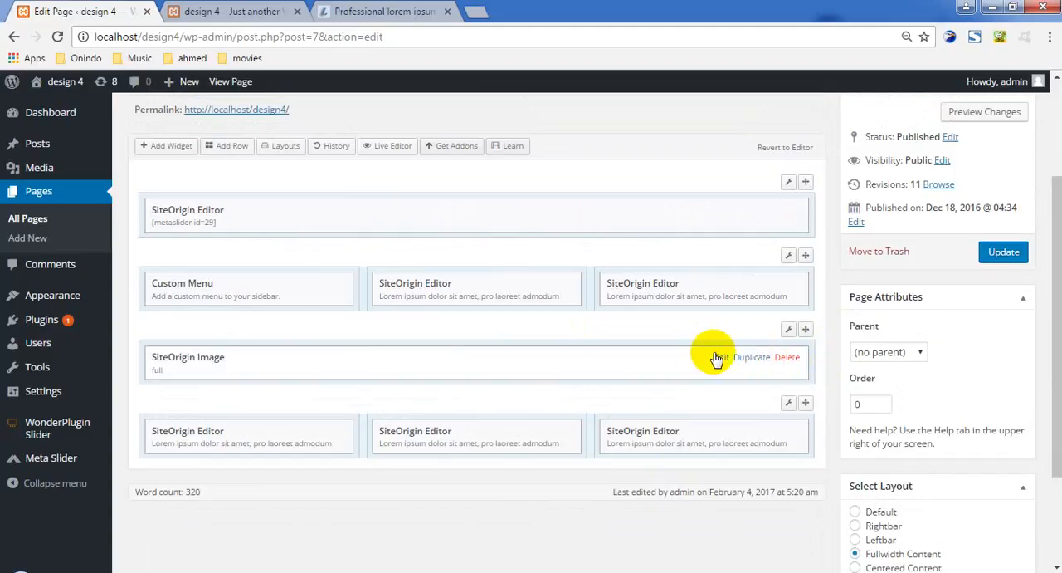
pyautogui.click(718, 358)
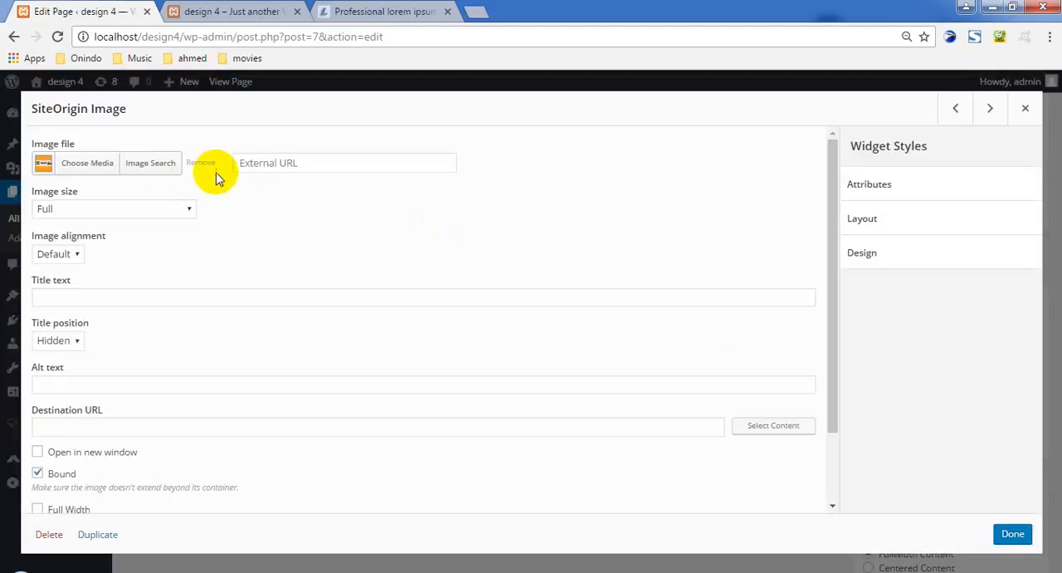
pyautogui.scroll(-2, 141, 278)
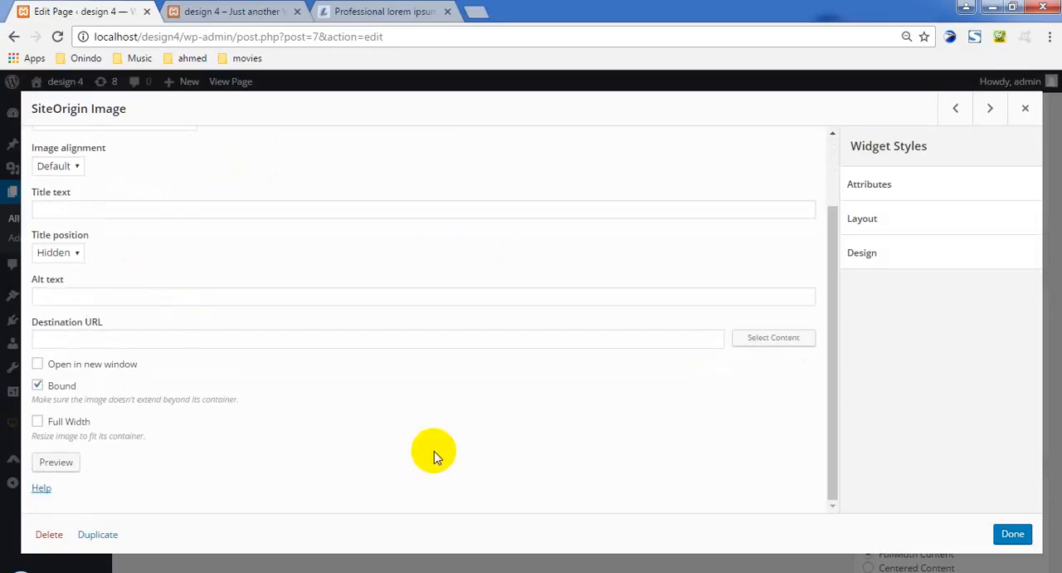
pyautogui.click(1025, 541)
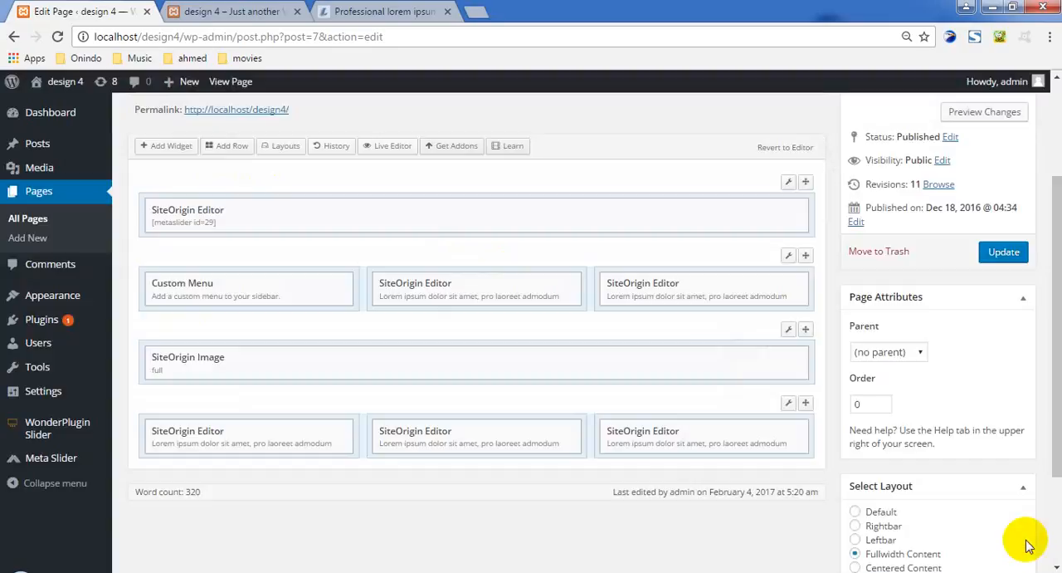
# Look over the finished live Home page from the header and navigation menu down to the footer.
pyautogui.scroll(2, 709, 413)
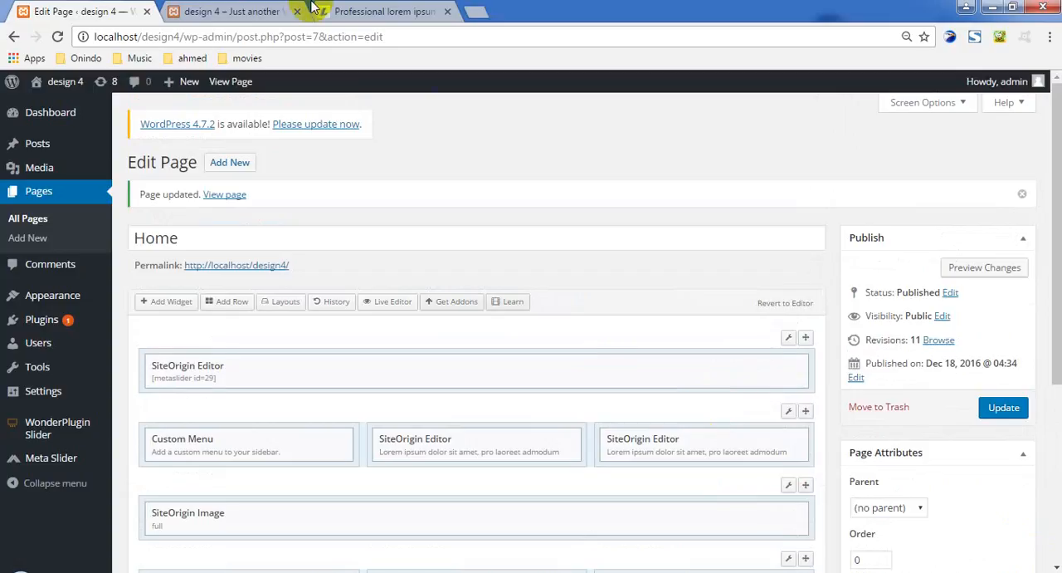
pyautogui.click(212, 7)
pyautogui.scroll(5, 678, 487)
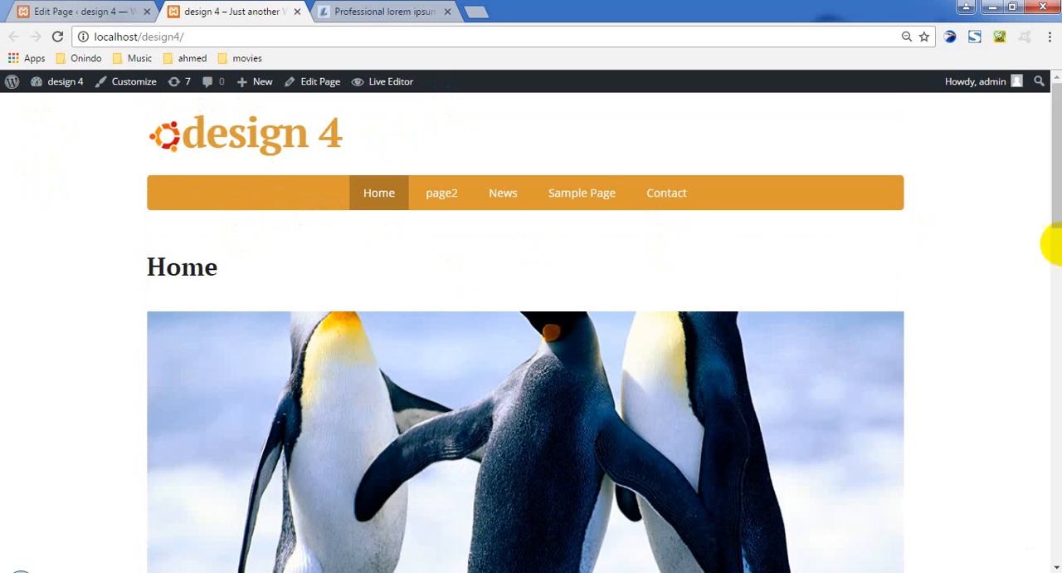
pyautogui.scroll(-3, 1037, 209)
pyautogui.scroll(2, 1038, 216)
pyautogui.scroll(-7, 1037, 216)
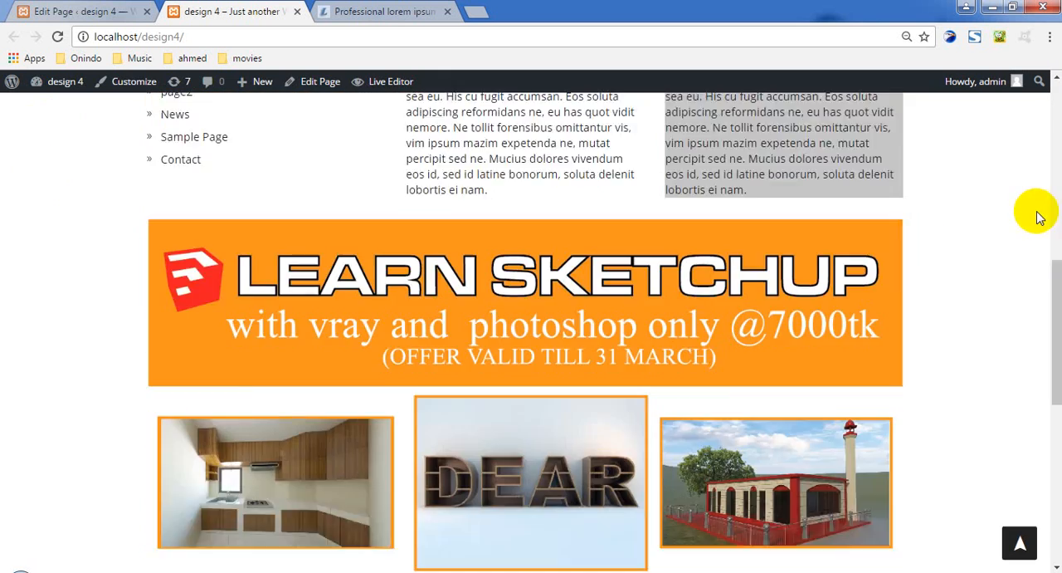
pyautogui.scroll(-4, 628, 266)
pyautogui.scroll(12, 540, 240)
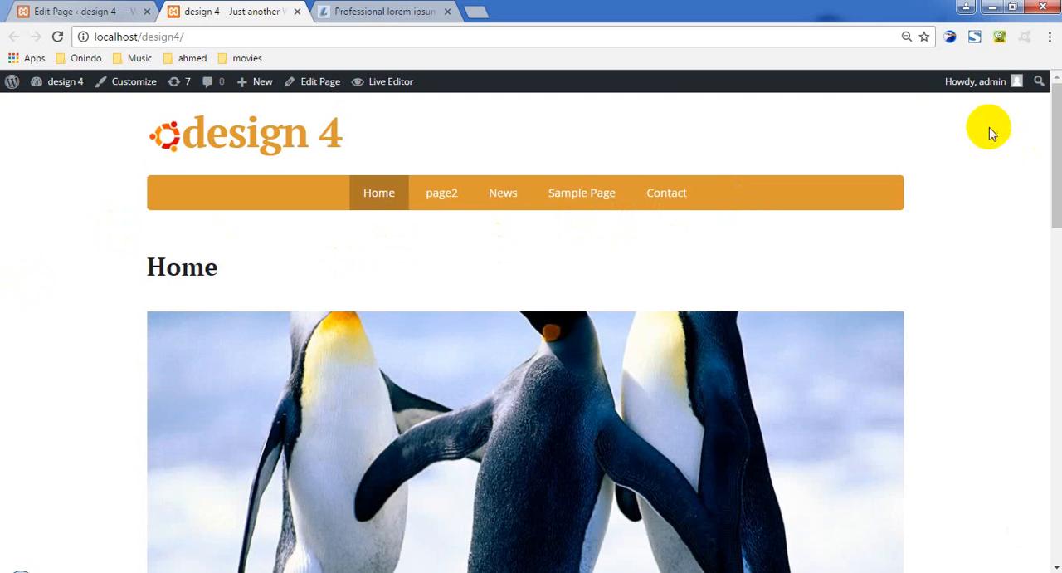
pyautogui.click(575, 199)
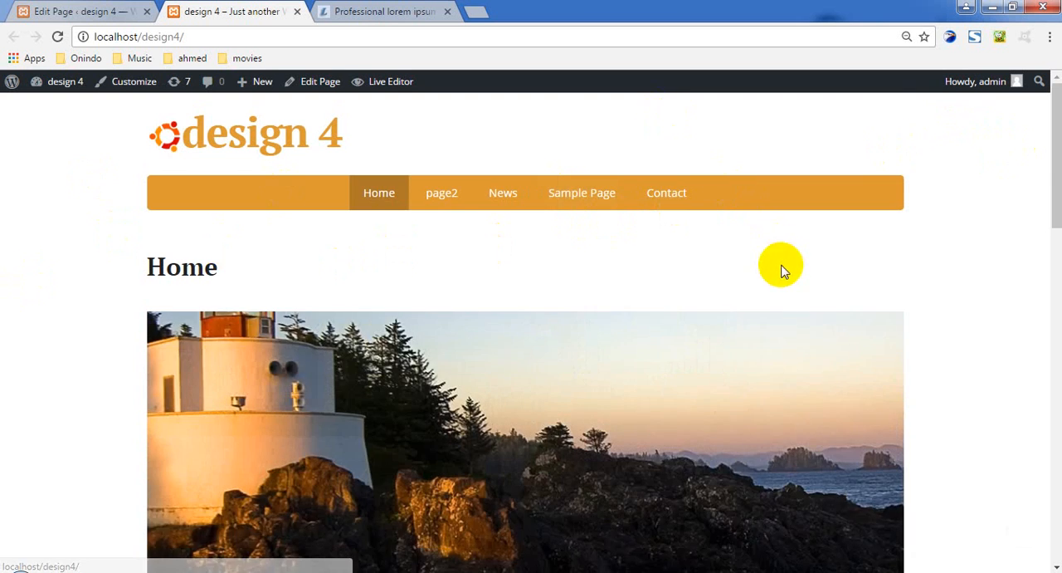
pyautogui.scroll(-7, 780, 266)
pyautogui.scroll(-8, 784, 269)
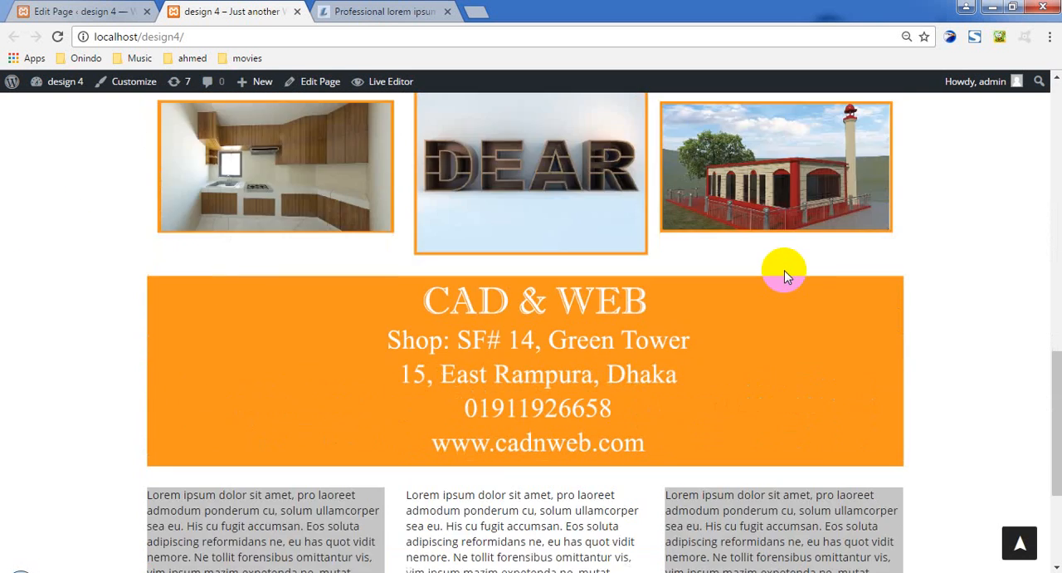
pyautogui.scroll(-1, 784, 270)
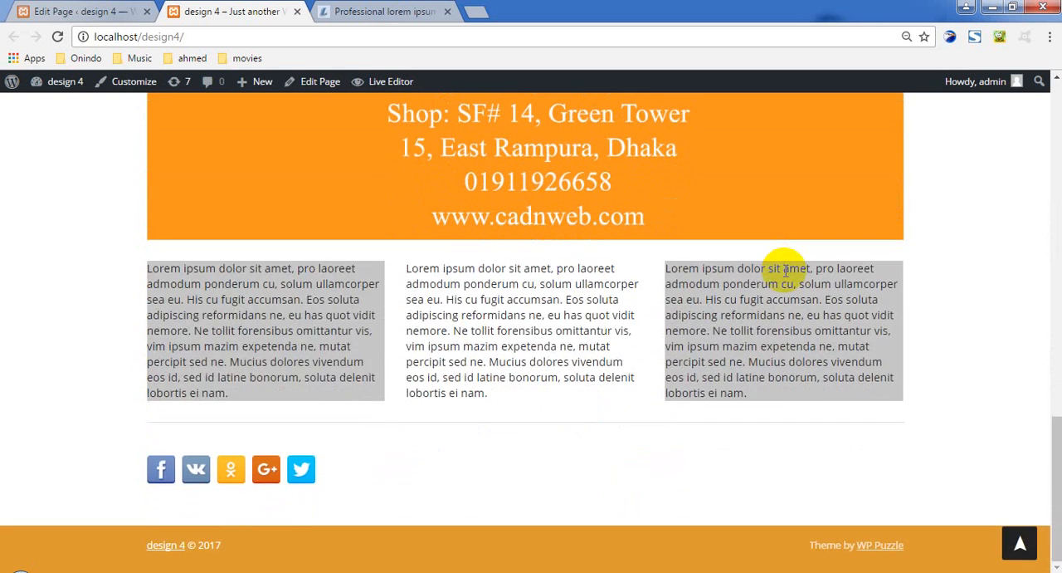
pyautogui.scroll(16, 788, 332)
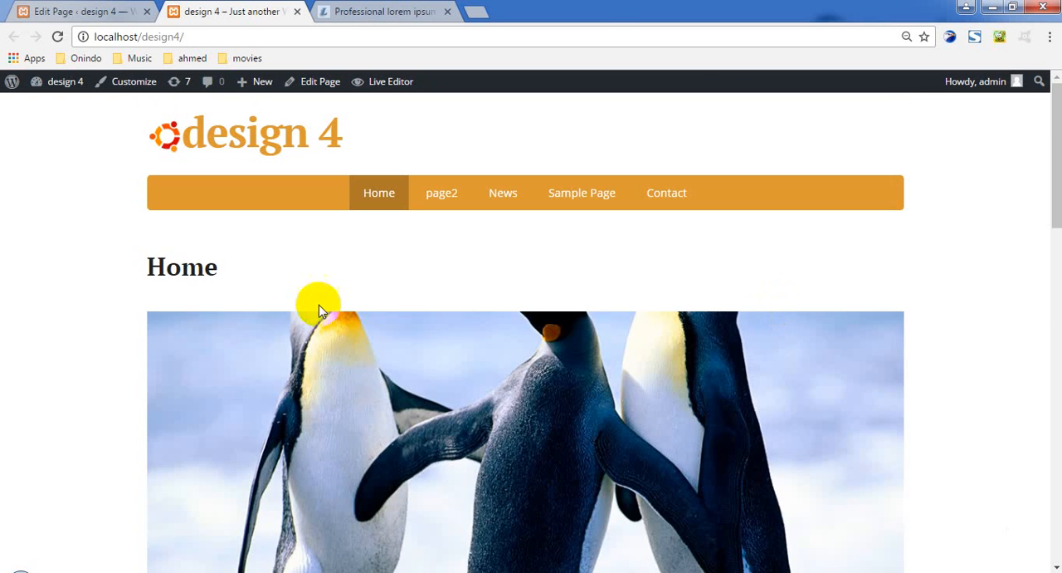
pyautogui.scroll(-10, 458, 316)
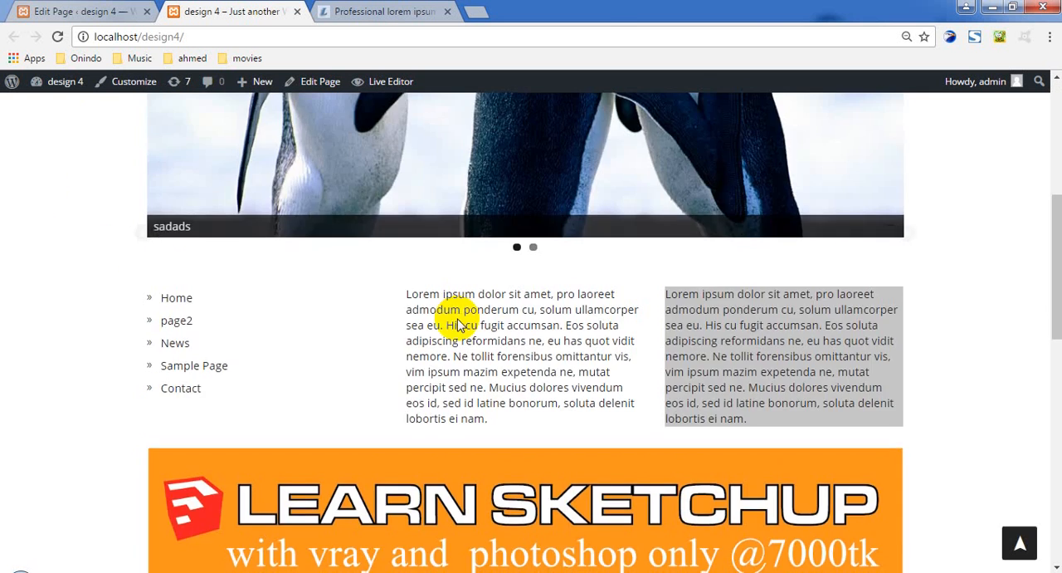
pyautogui.scroll(-4, 457, 323)
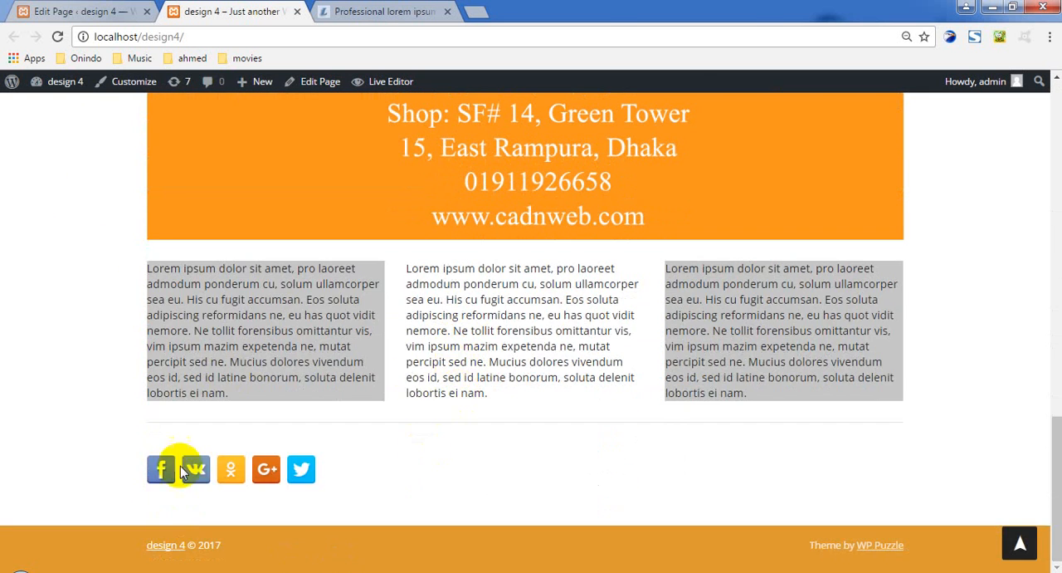
pyautogui.scroll(15, 533, 452)
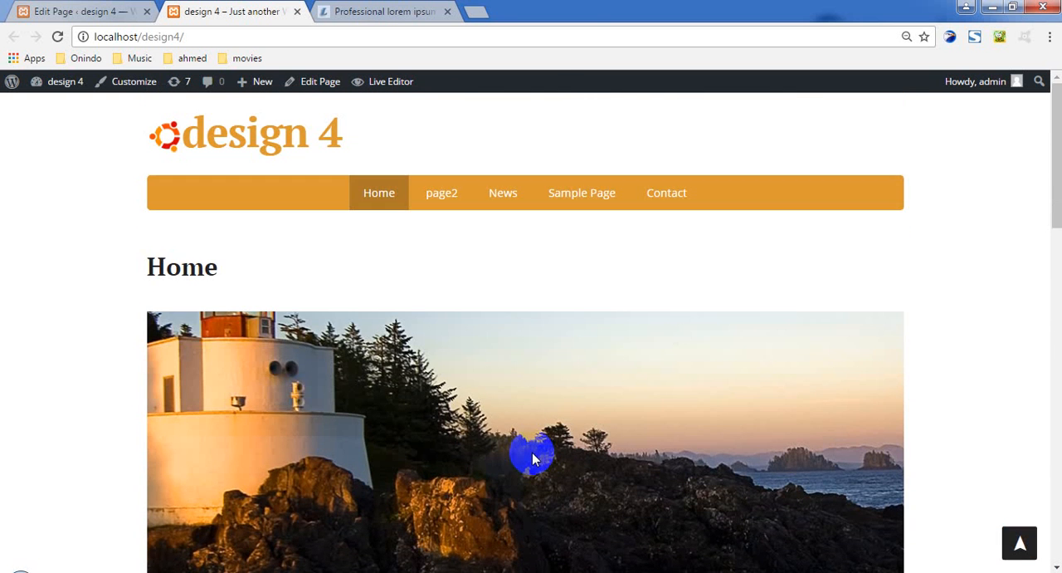
pyautogui.scroll(-9, 621, 362)
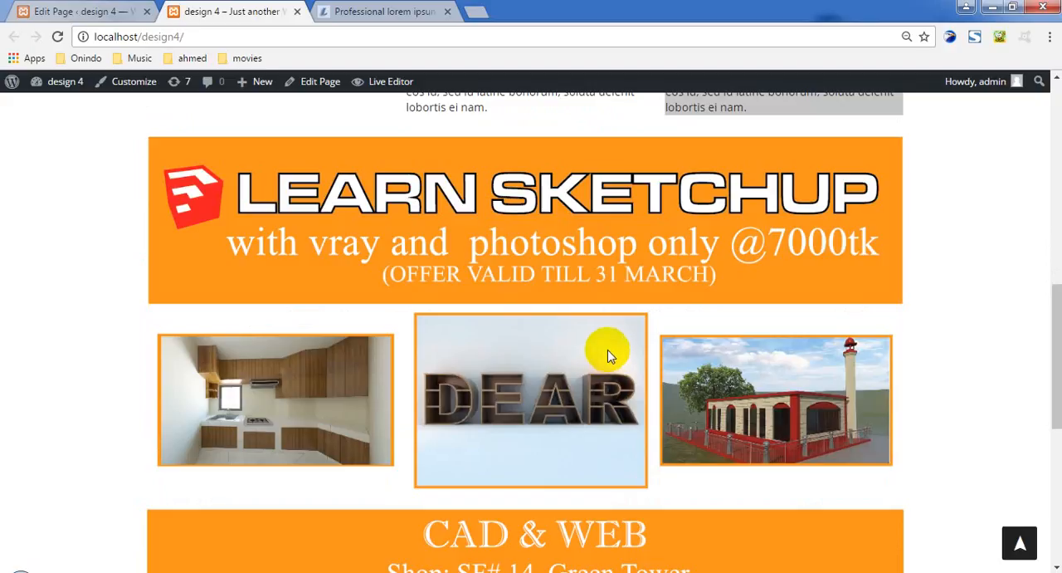
pyautogui.scroll(3, 610, 463)
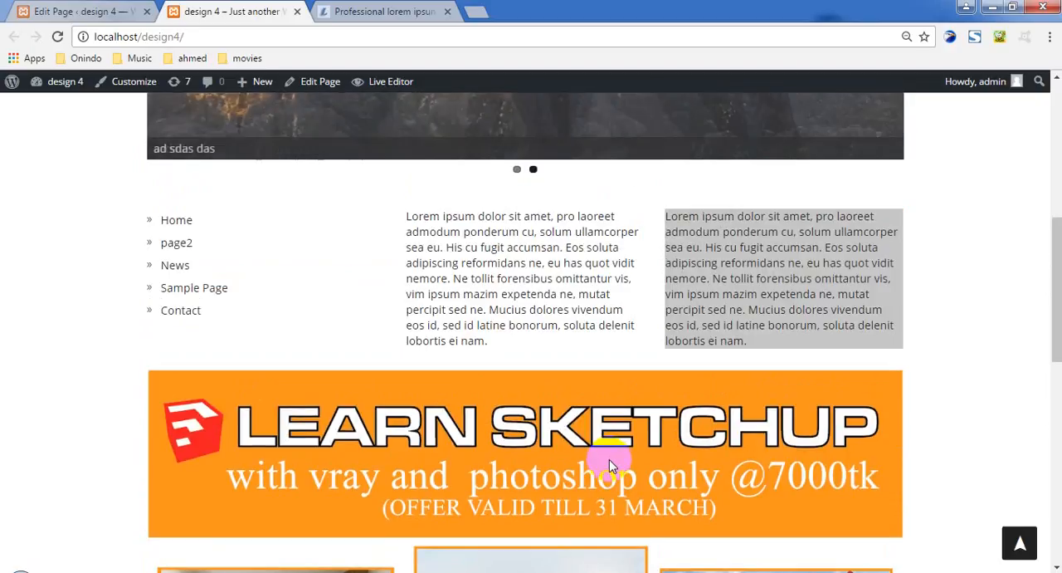